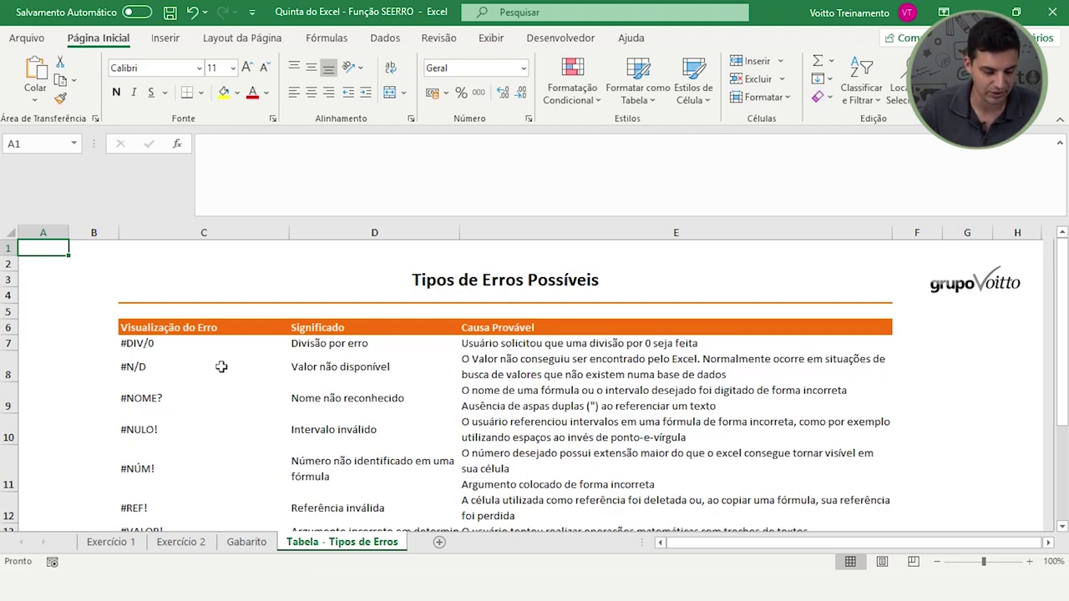
Read the meanings and probable causes of the #DIV/0!, #N/D and #NOME? errors
click(154, 346)
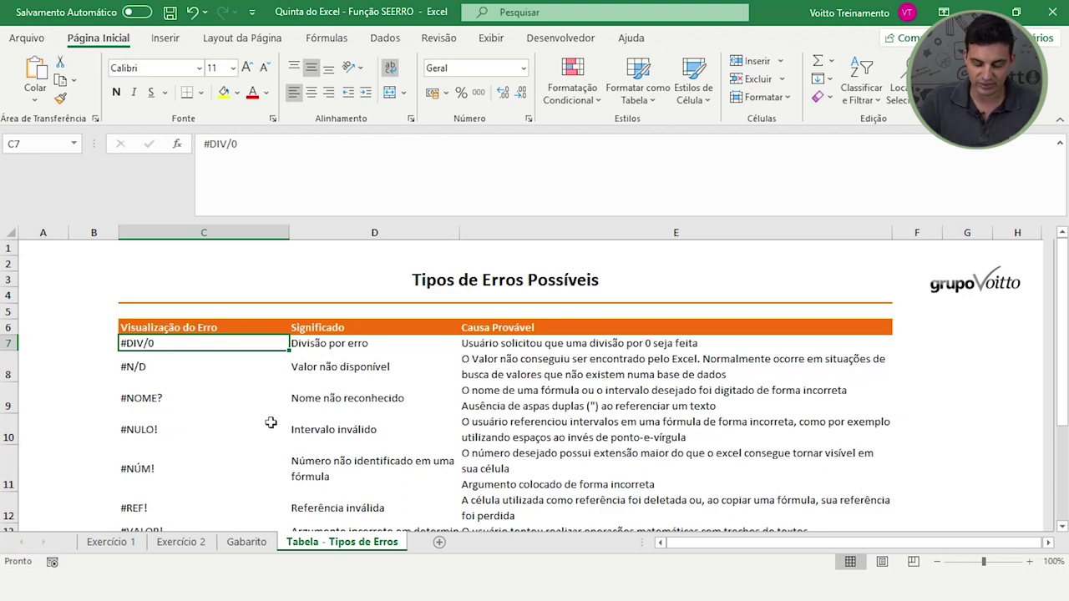
key(Right)
key(Right)
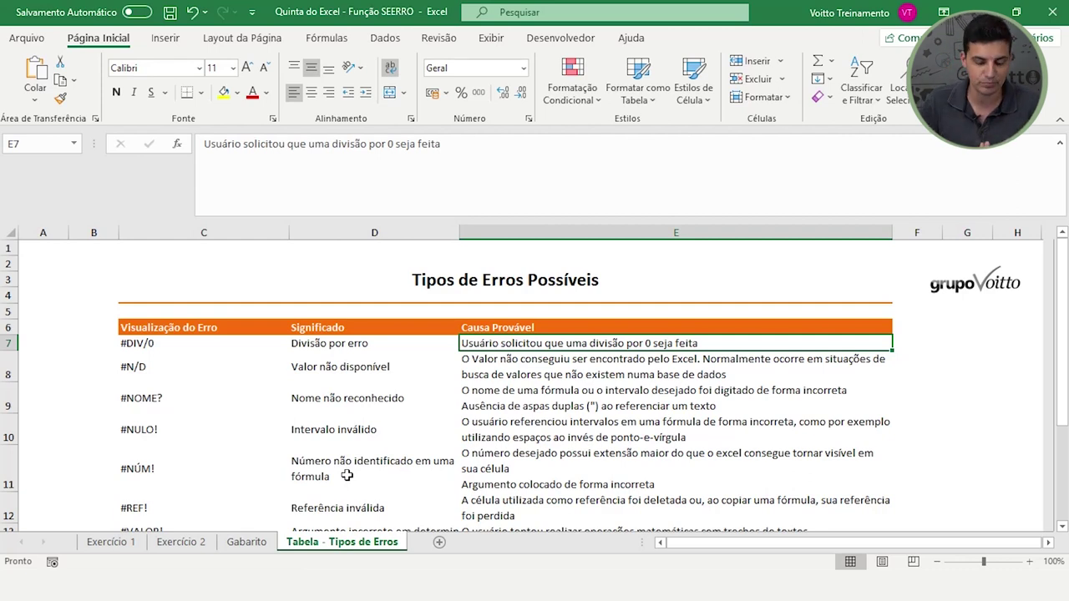
key(Down)
key(Left)
key(Left)
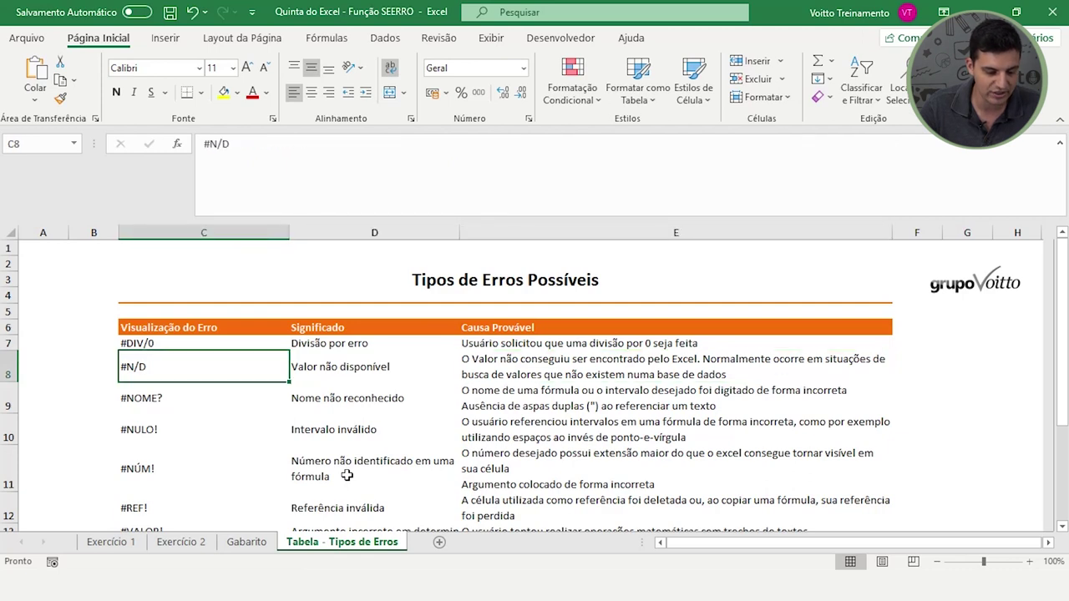
key(Right)
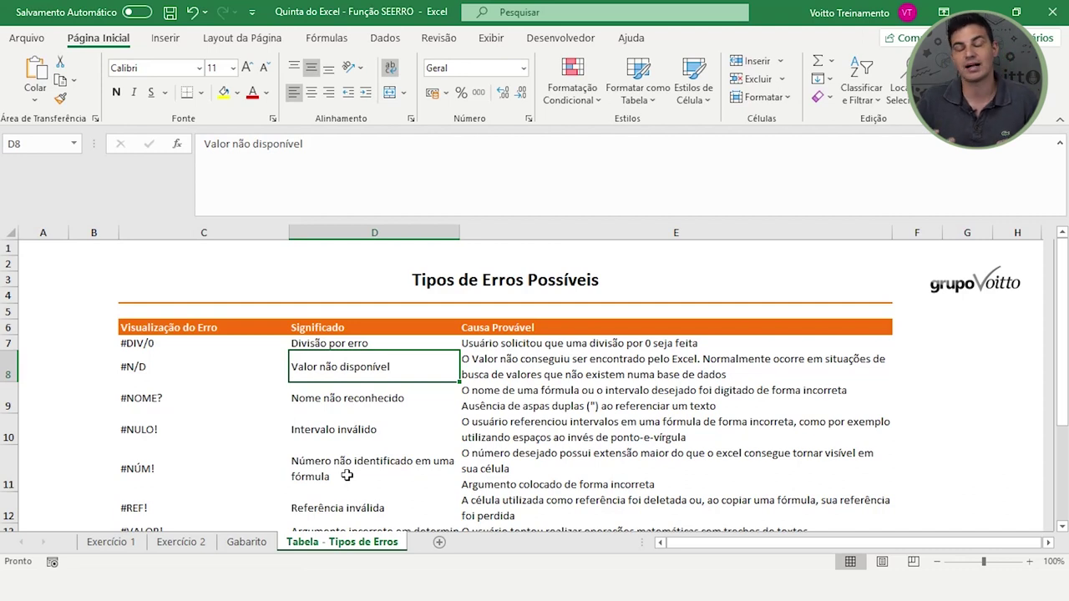
key(Right)
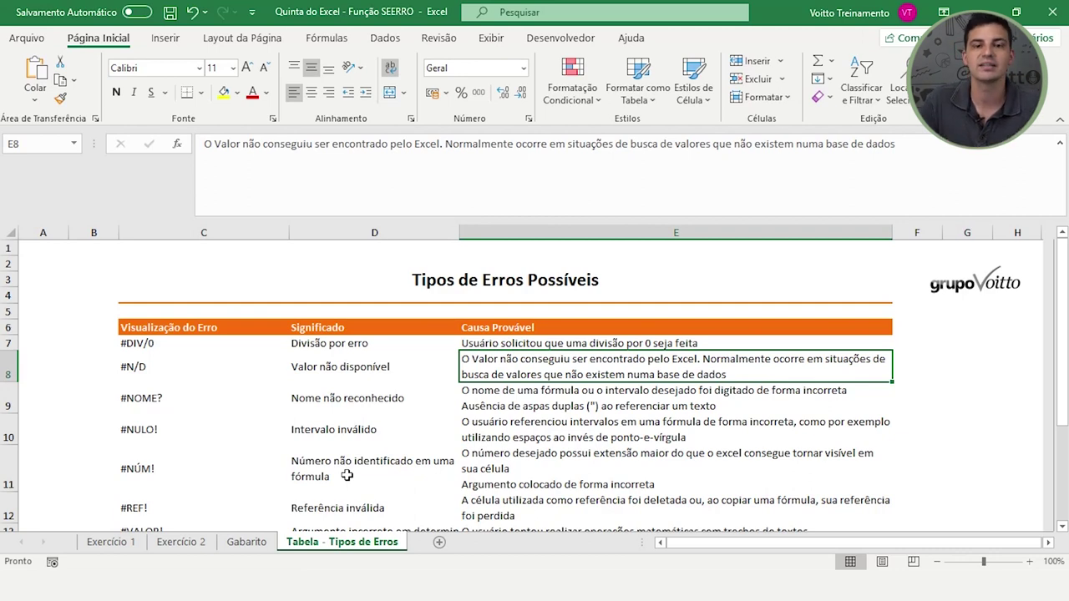
key(Down)
key(Left)
key(Left)
key(Right)
key(Right)
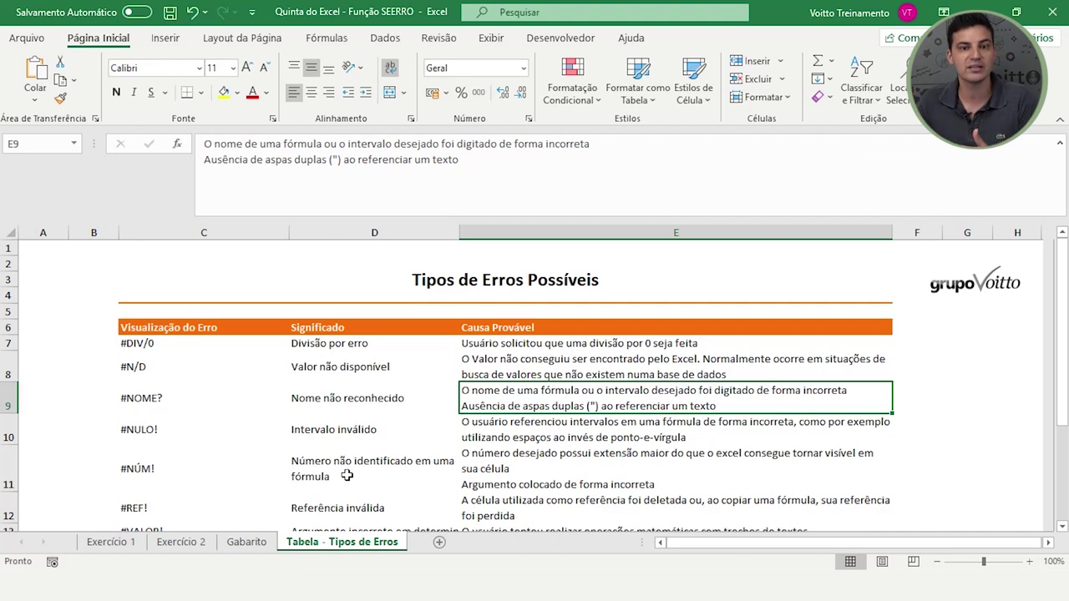
Read the meanings and probable causes of the #NULO!, #NÚM! and #REF! errors
key(Down)
key(Down)
key(Down)
key(Down)
key(Up)
key(Up)
key(Up)
key(Left)
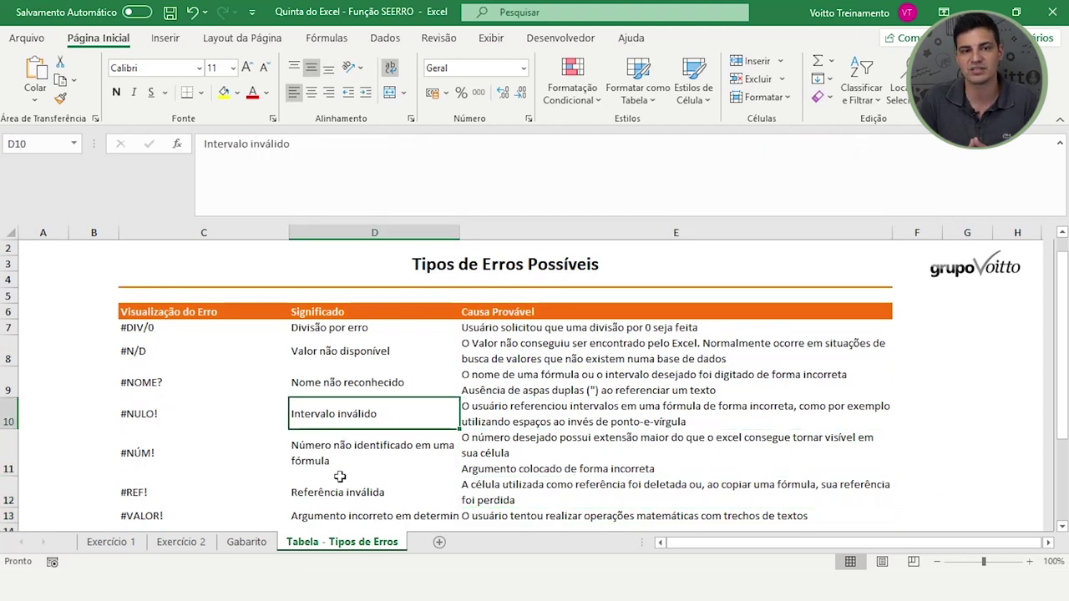
key(Right)
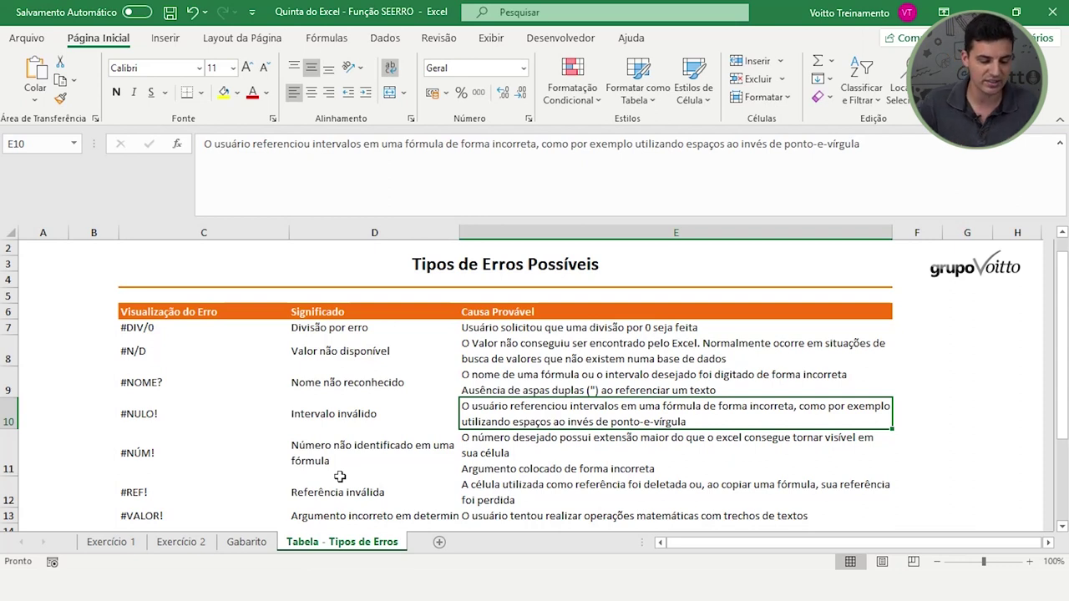
key(Left)
key(Down)
key(Down)
key(Down)
key(Down)
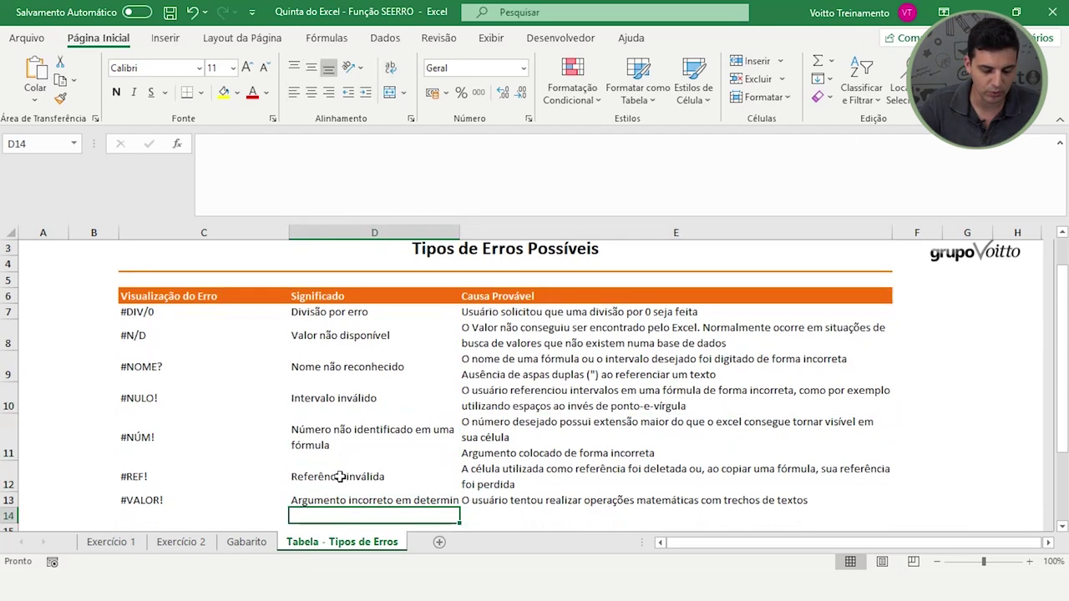
key(Up)
key(Up)
key(Up)
key(Right)
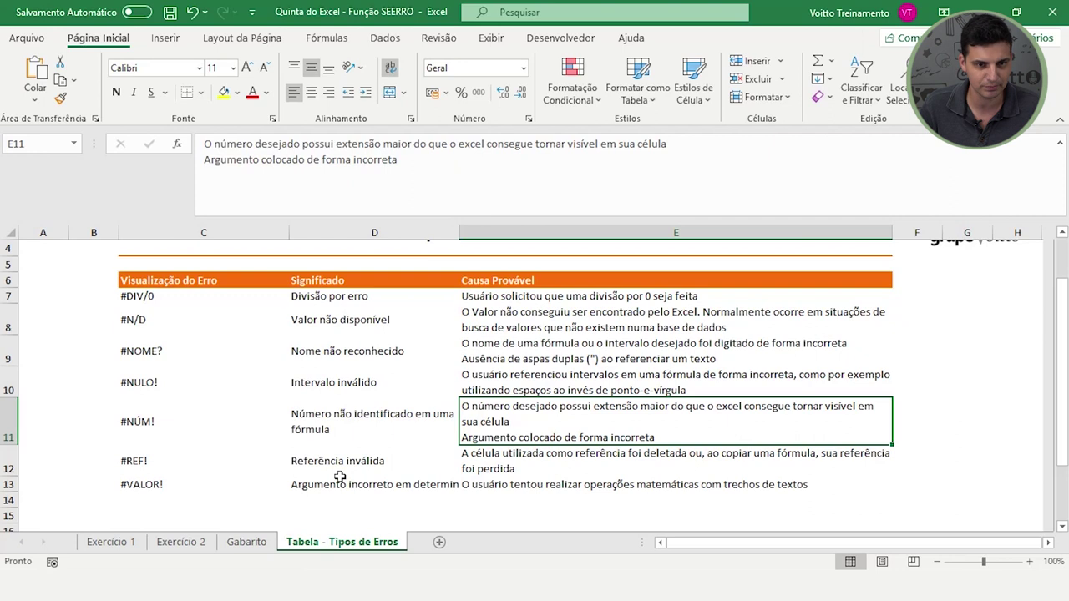
key(Down)
key(Left)
key(Right)
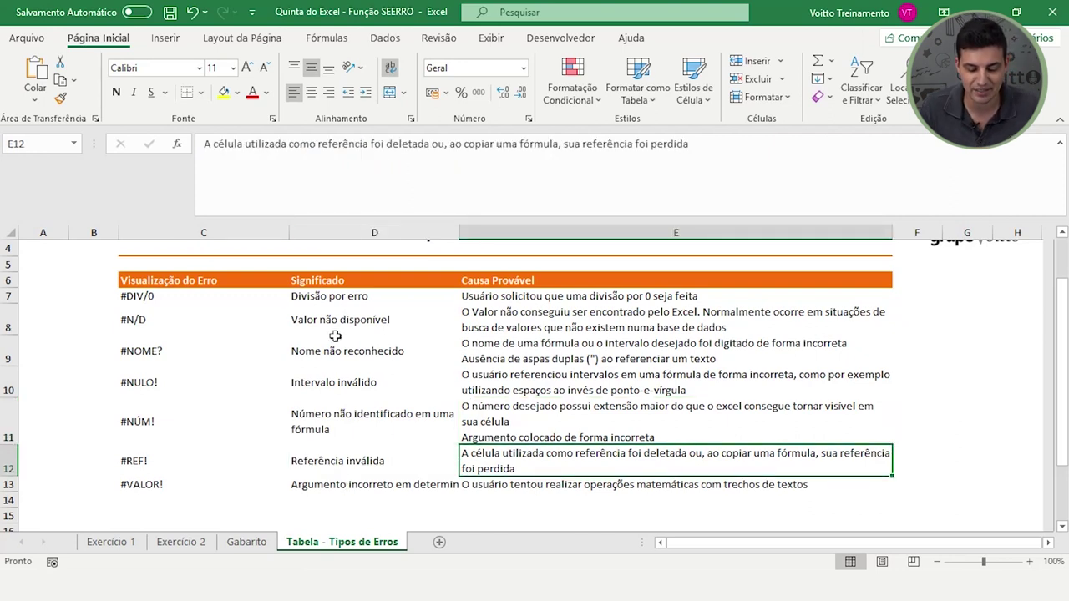
Autofit column D so each meaning shows in full, and make the #VALOR! row 13 taller
scroll(413, 372, down, 1)
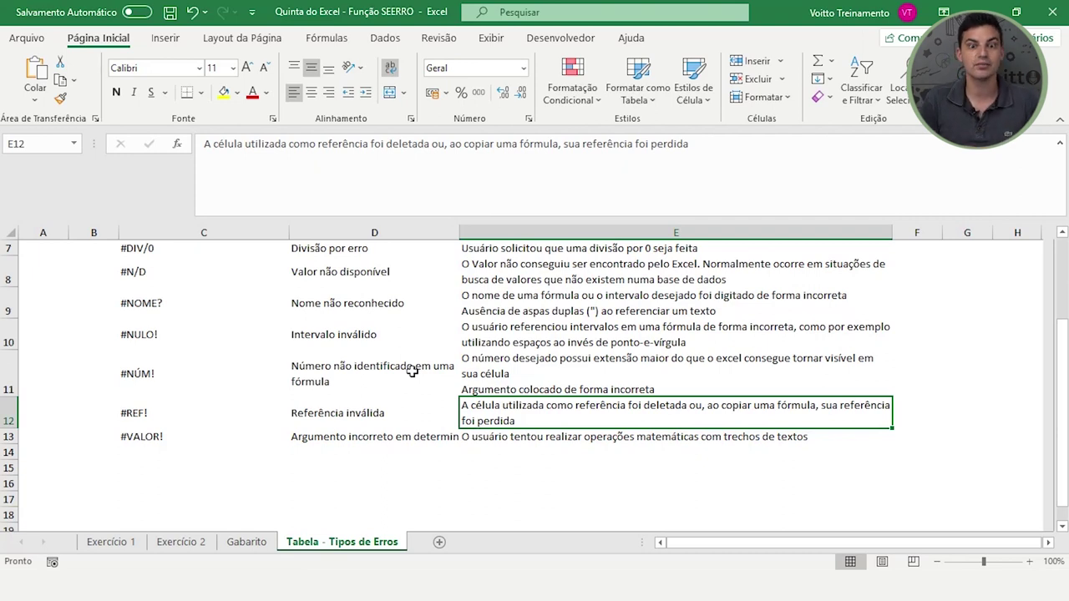
key(Down)
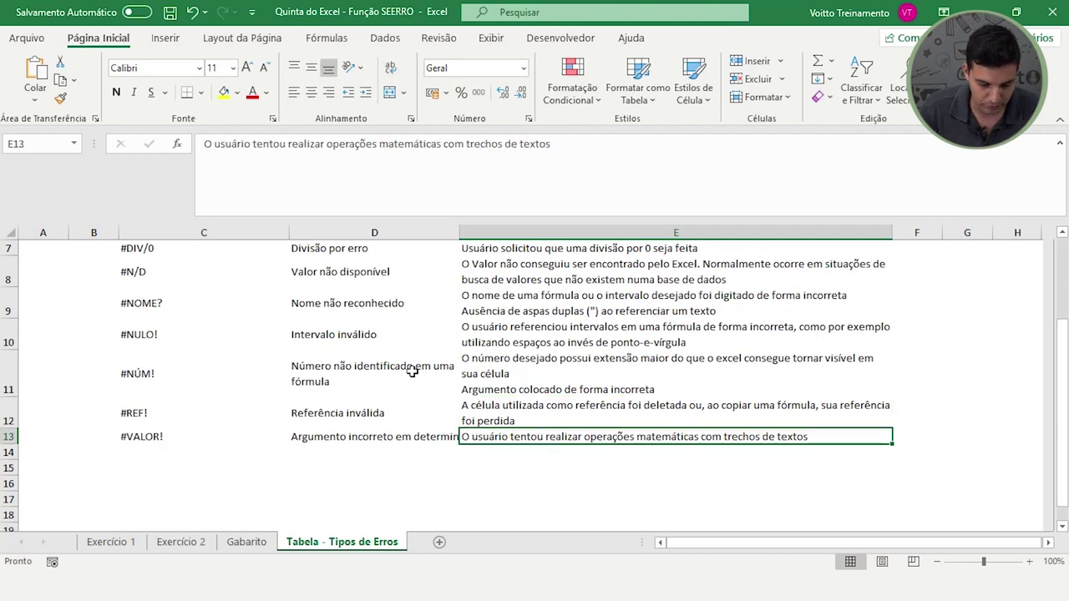
key(Left)
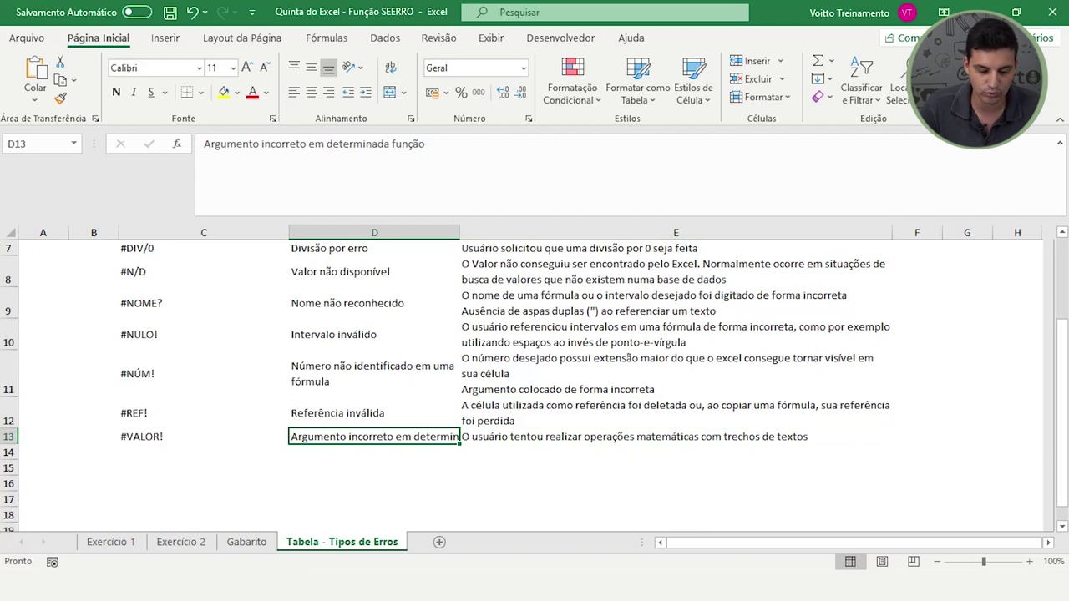
drag(460, 227, 460, 227)
double_click(460, 227)
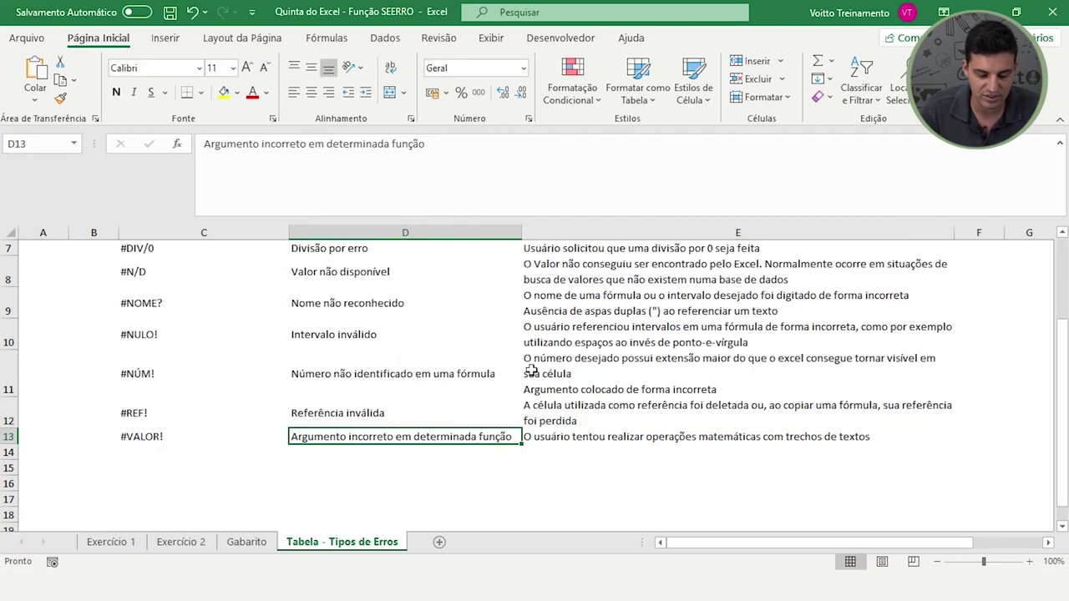
click(568, 437)
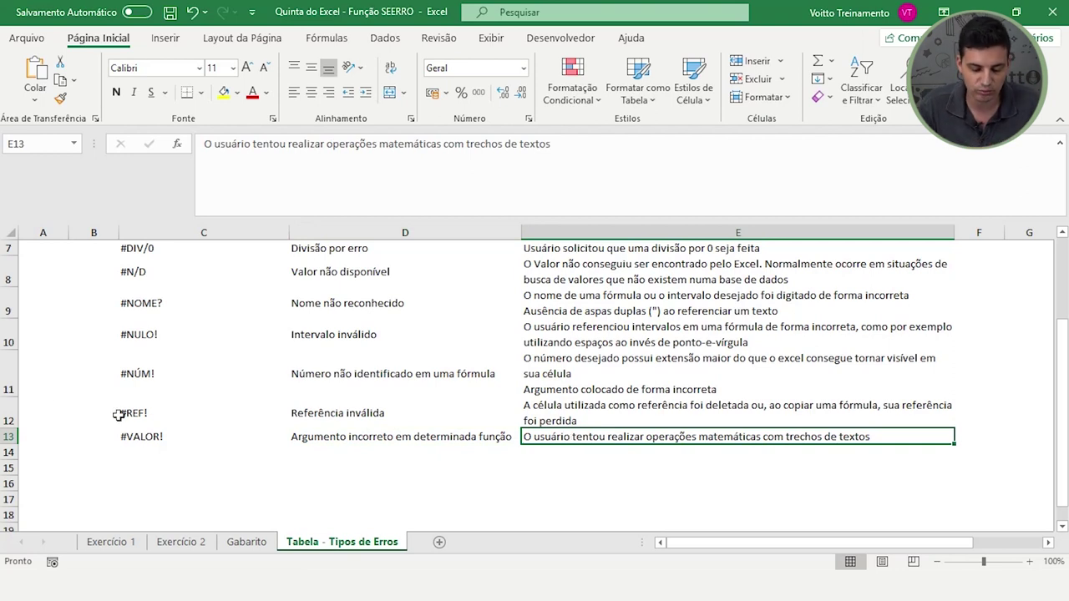
drag(12, 444, 15, 469)
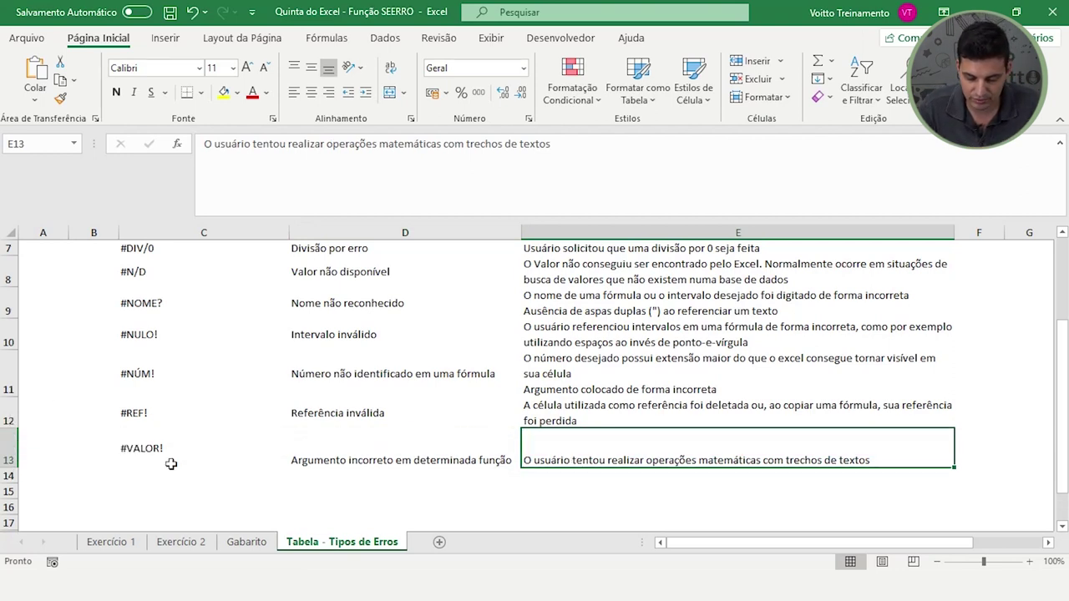
scroll(175, 461, down, 1)
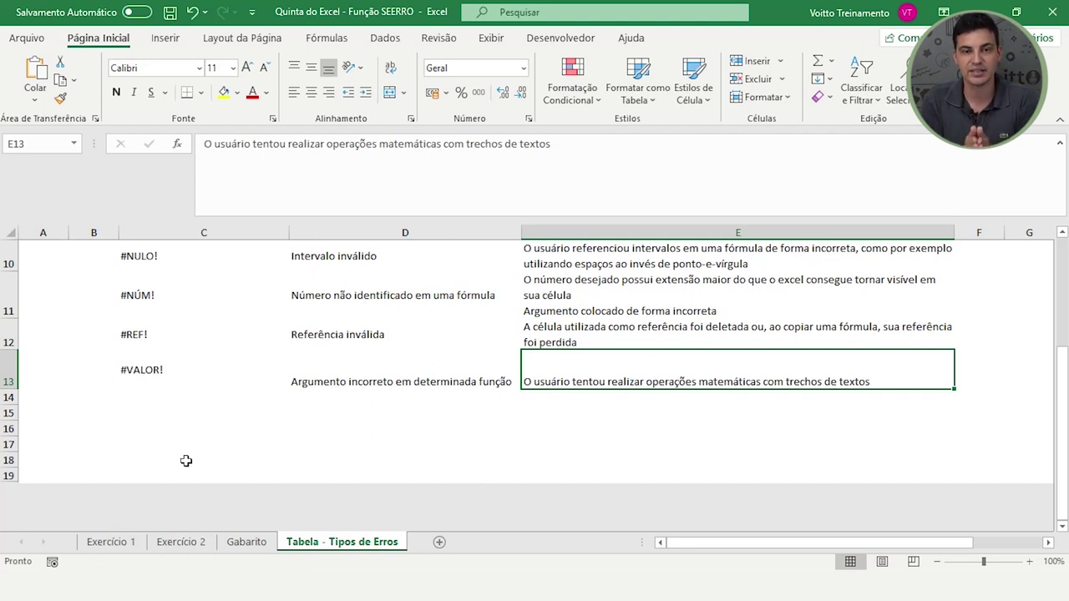
Go to the Exercício 1 sheet and review the item, Total de Vendas and Valor Arrecadado columns
click(111, 543)
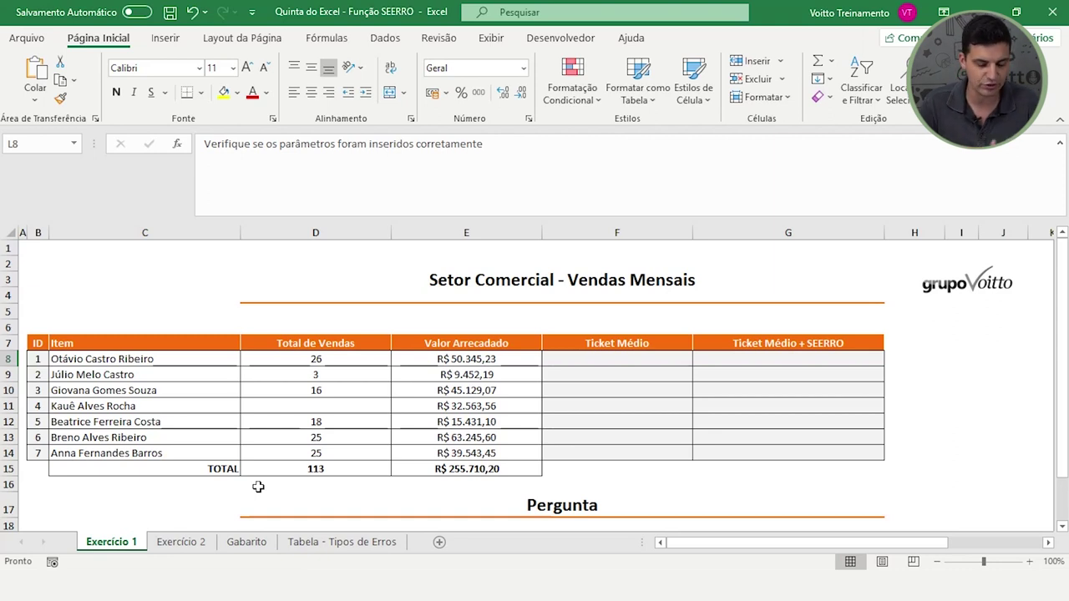
click(215, 234)
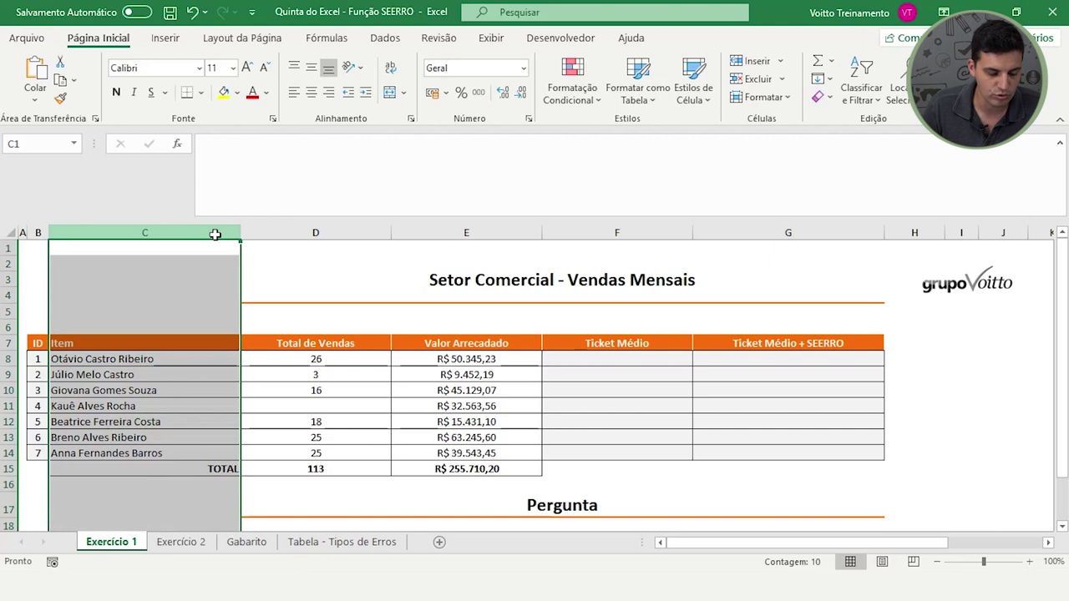
click(308, 233)
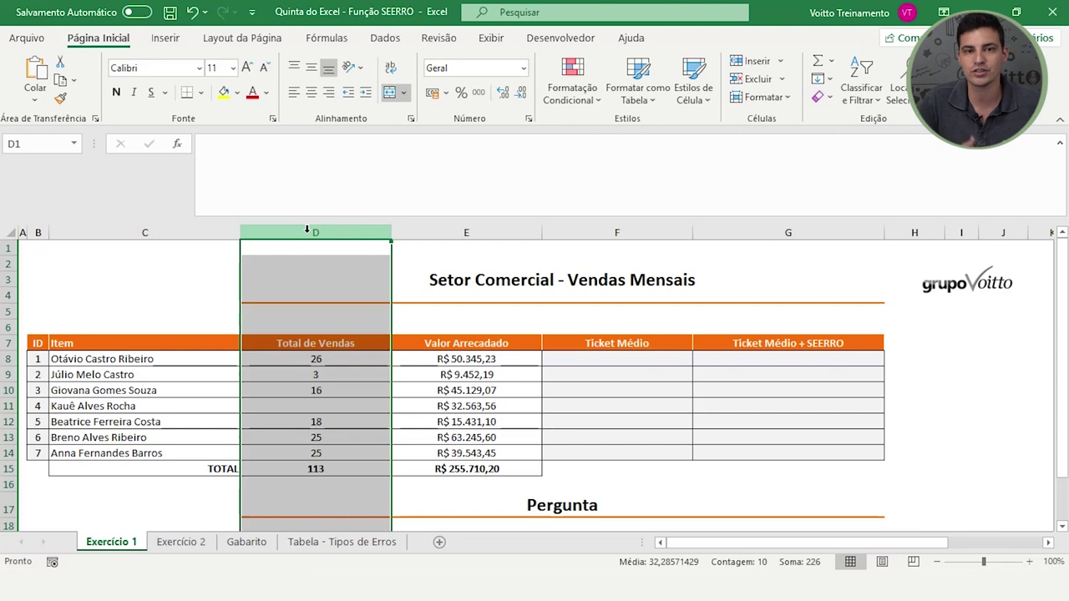
click(426, 234)
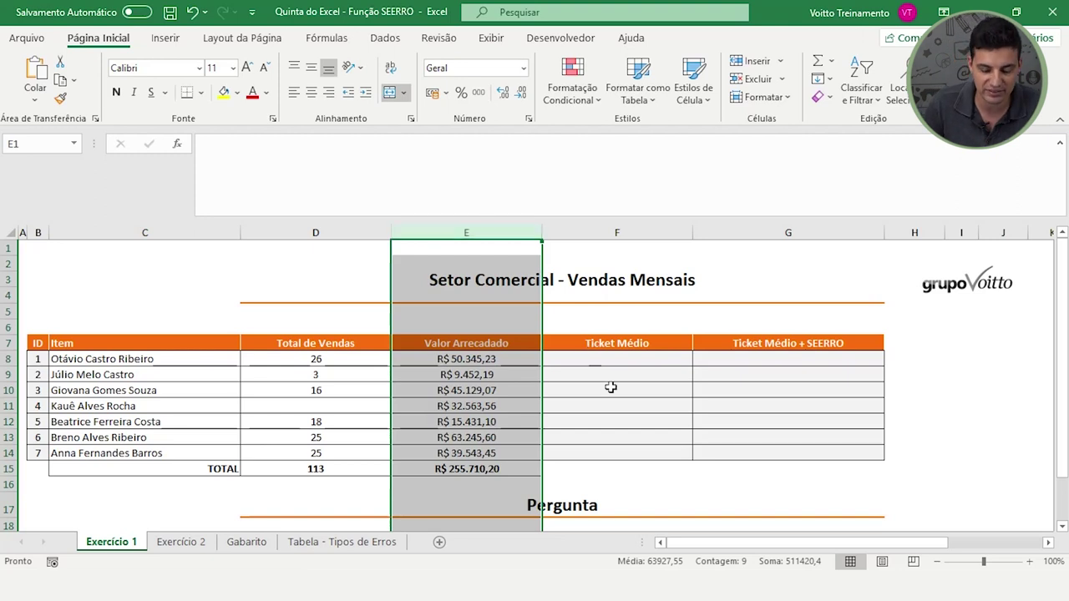
click(610, 361)
scroll(429, 437, down, 1)
scroll(429, 437, down, 1)
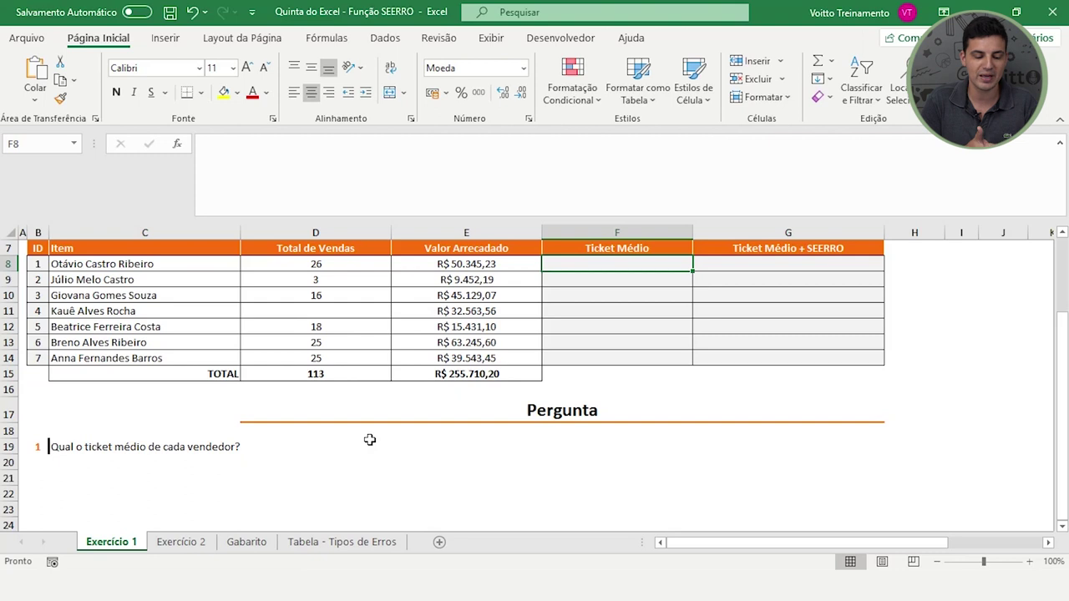
scroll(370, 440, up, 1)
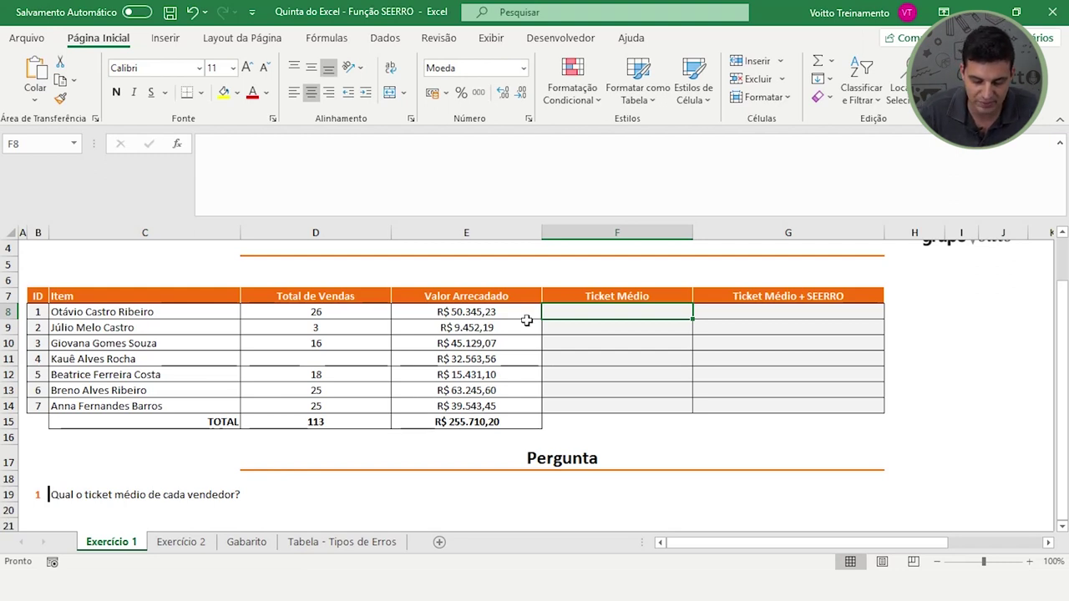
Enter =E8/D8 in F8 and fill the Ticket Médio formula down to F14
text(=)
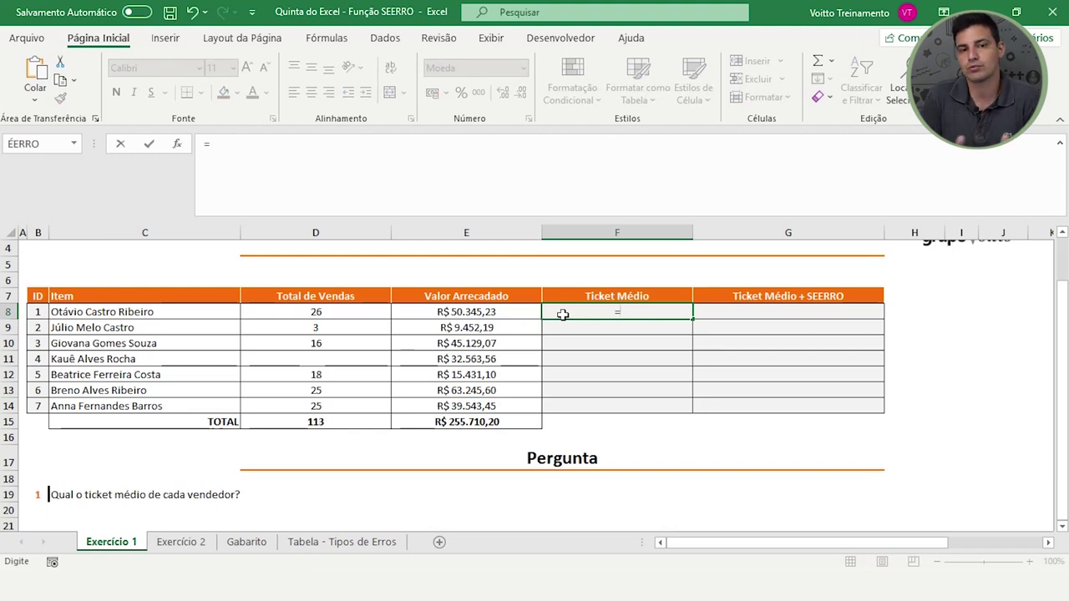
click(509, 311)
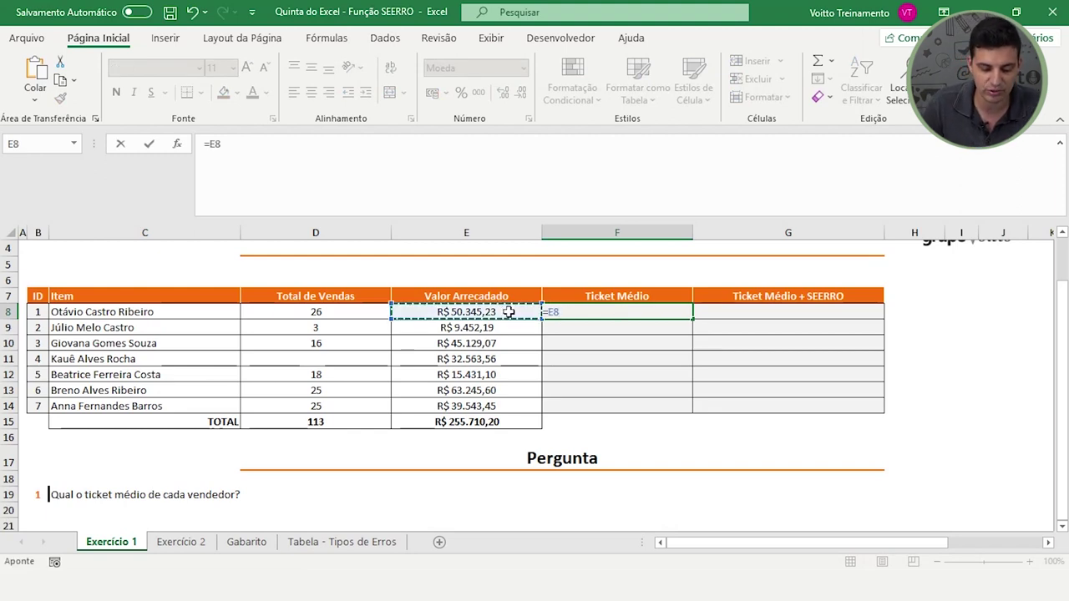
text(/)
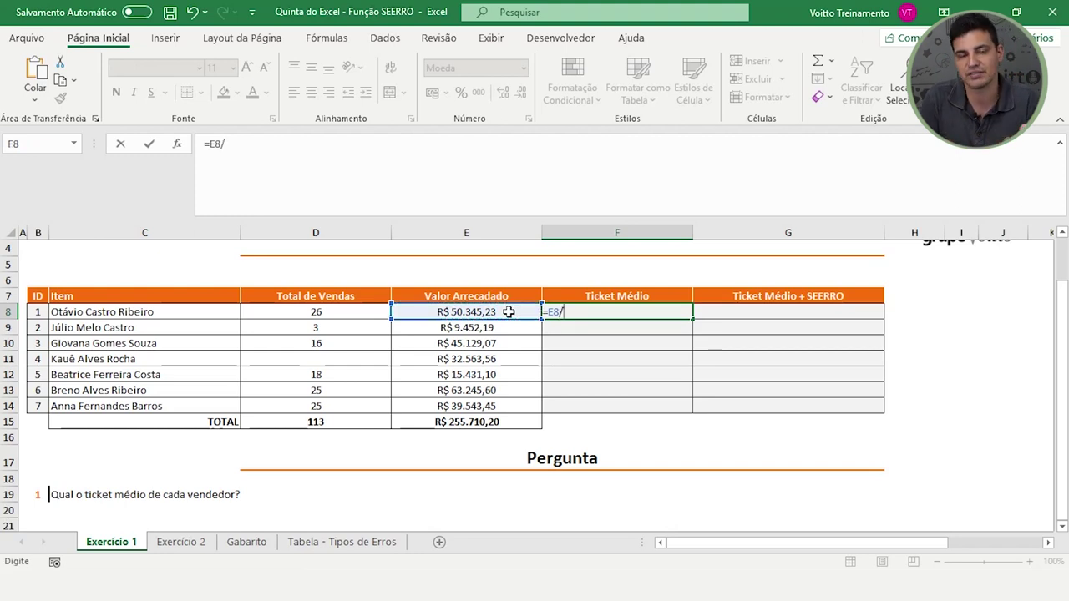
click(340, 306)
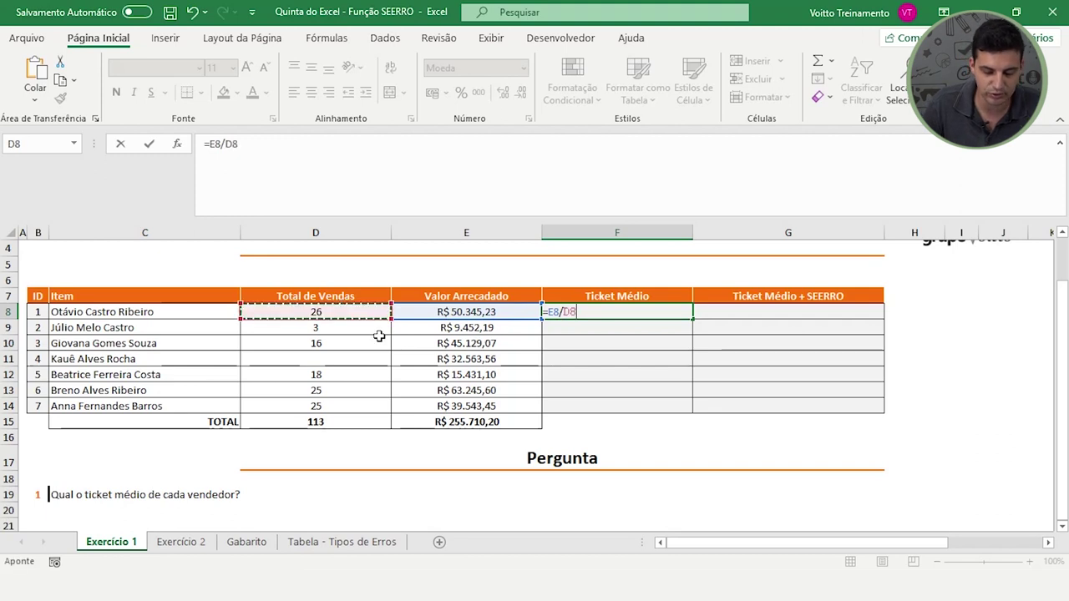
key(Return)
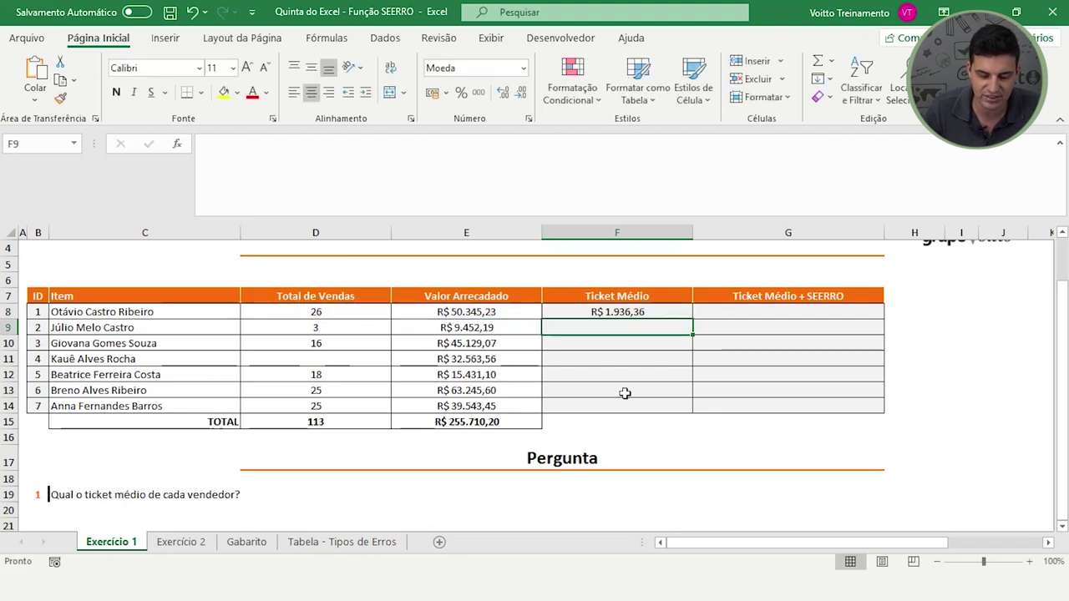
click(644, 311)
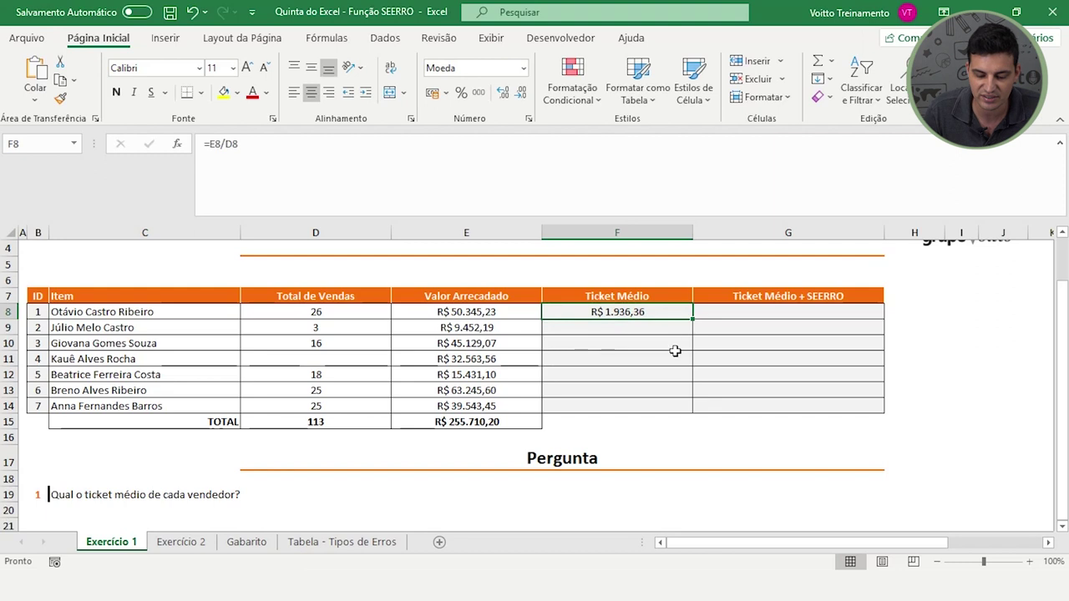
drag(694, 318, 692, 411)
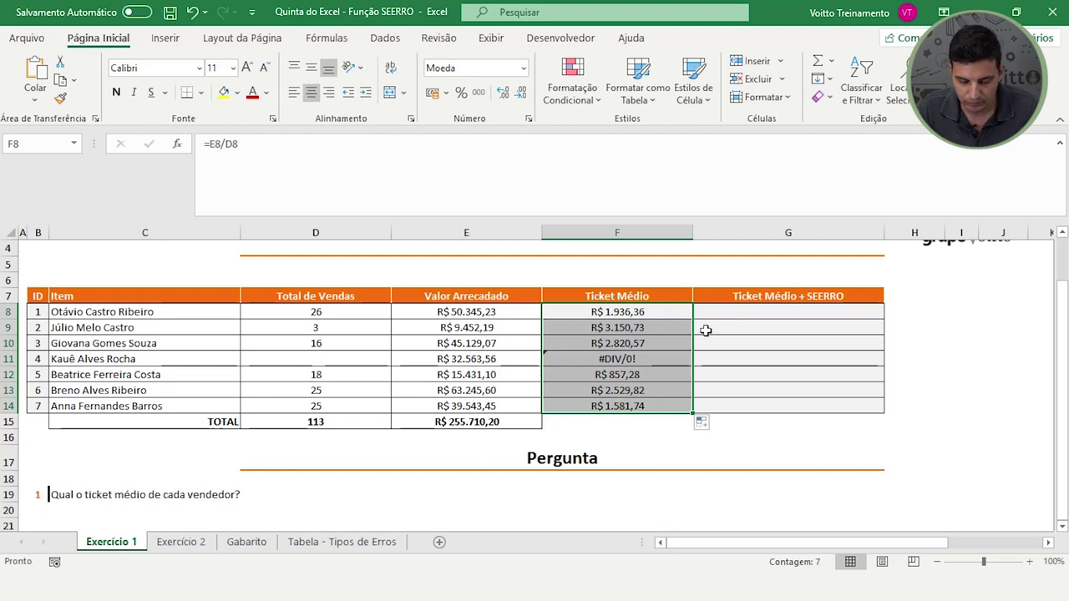
click(721, 360)
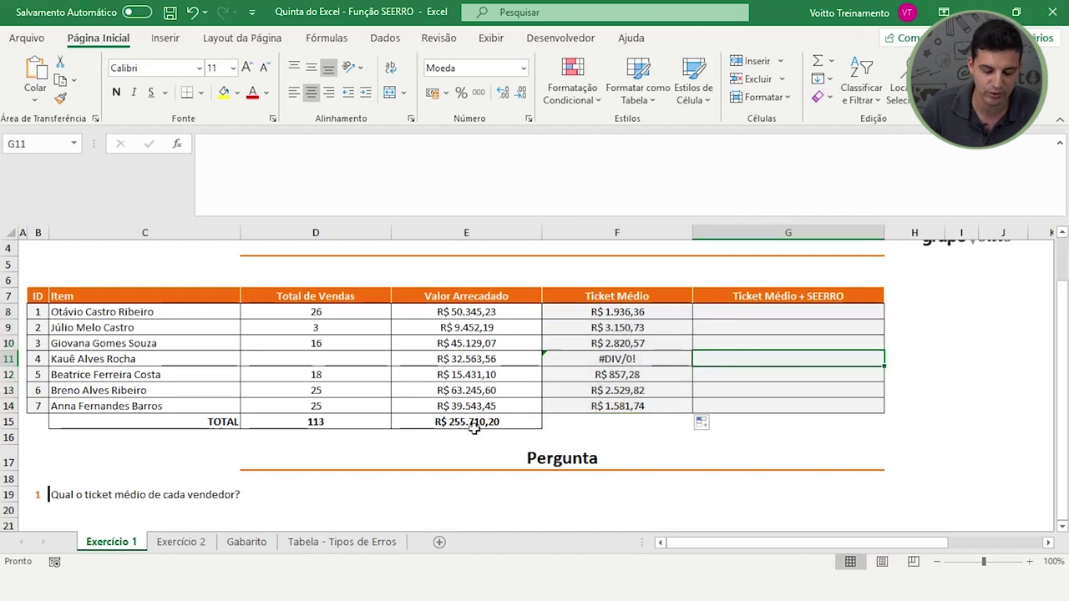
click(477, 363)
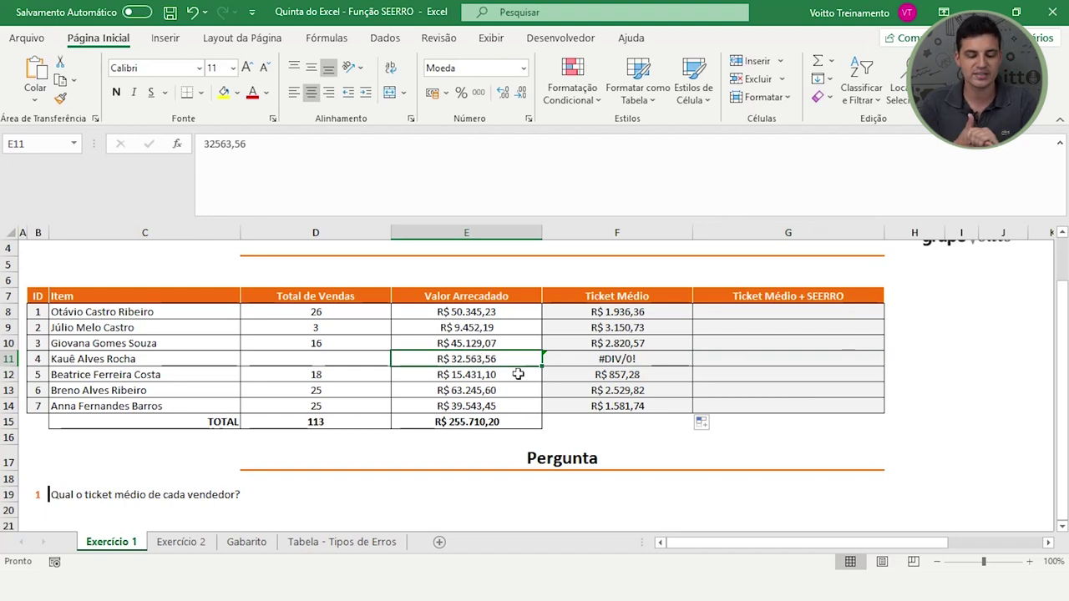
click(359, 366)
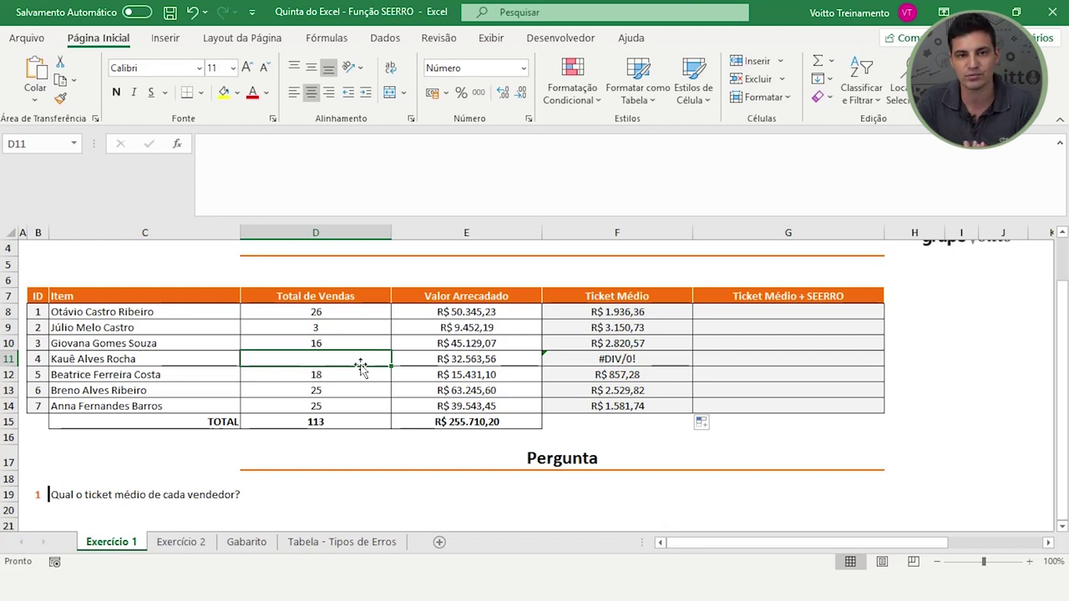
click(627, 359)
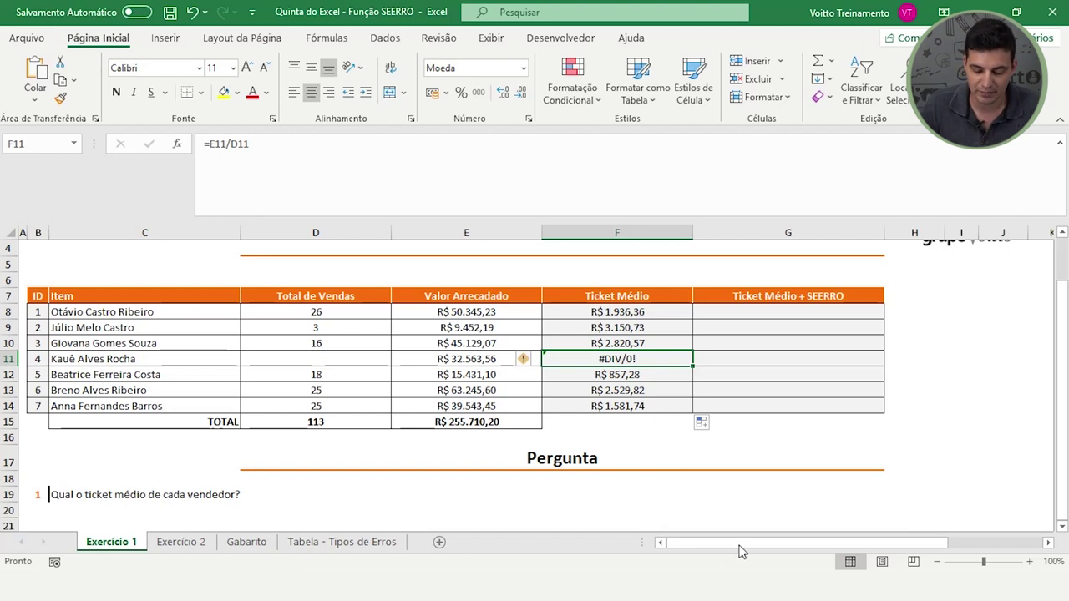
mouse_move(750, 541)
mouse_down()
mouse_move(857, 550)
mouse_move(757, 546)
mouse_up()
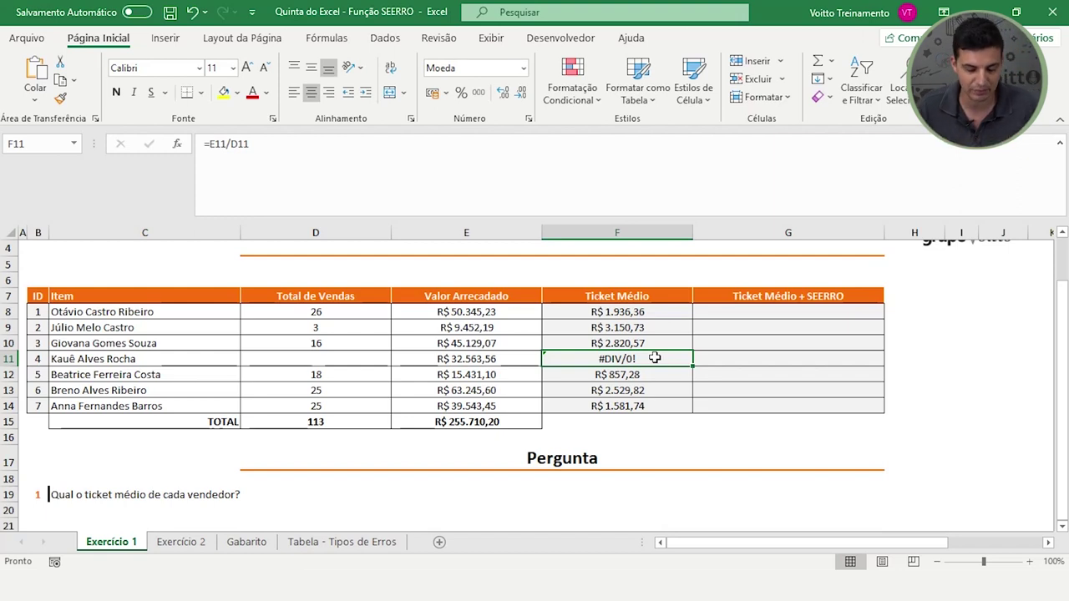
click(744, 310)
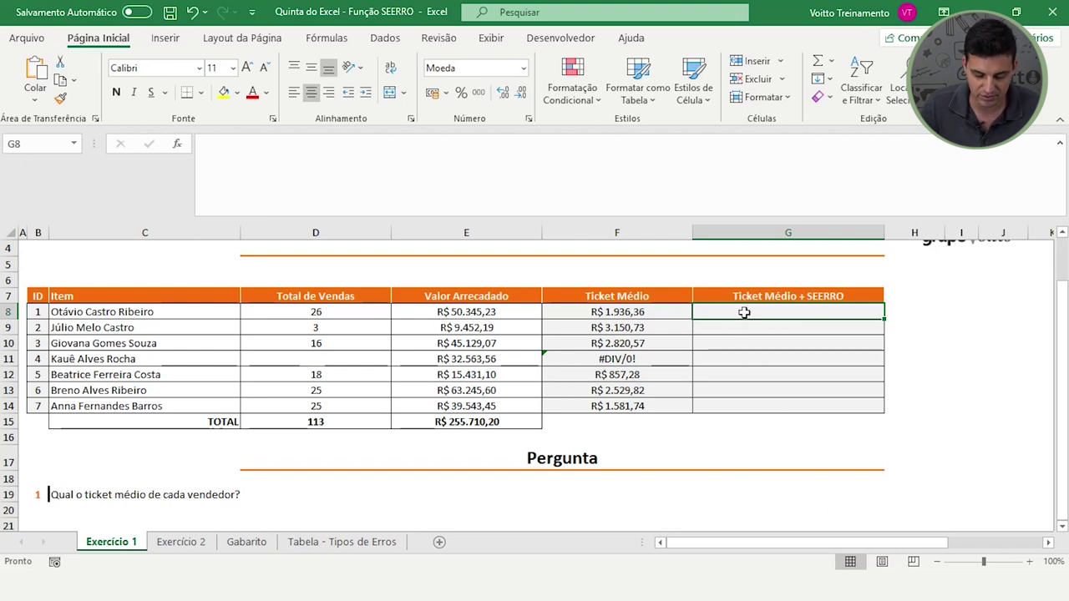
Enter =SEERRO(E8/D8;"Verificar se os paraâmetros foram inseridos corretamente") in G8
text(=se)
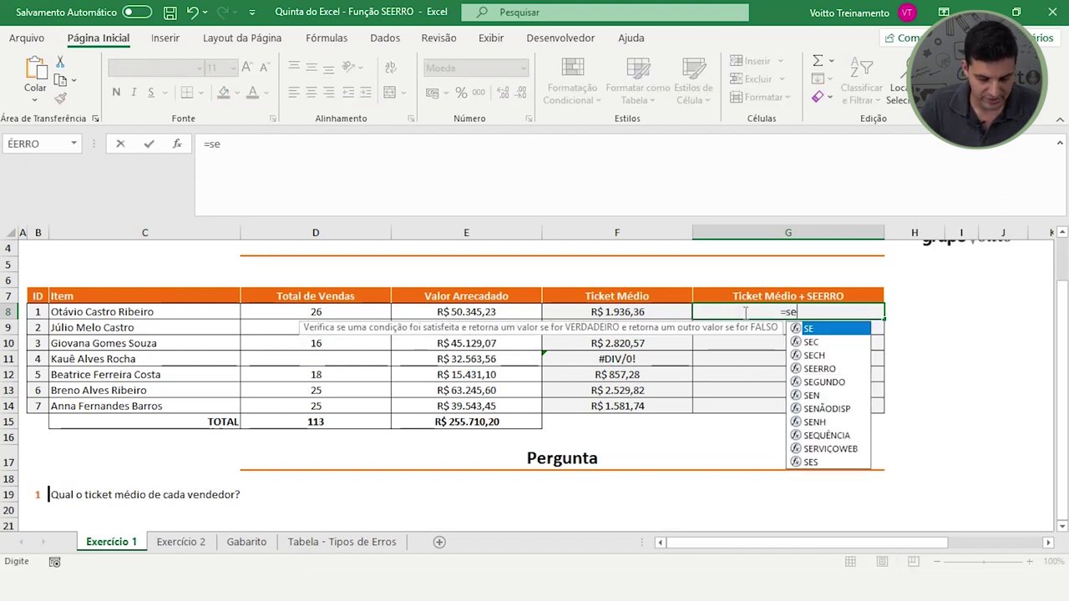
text(e)
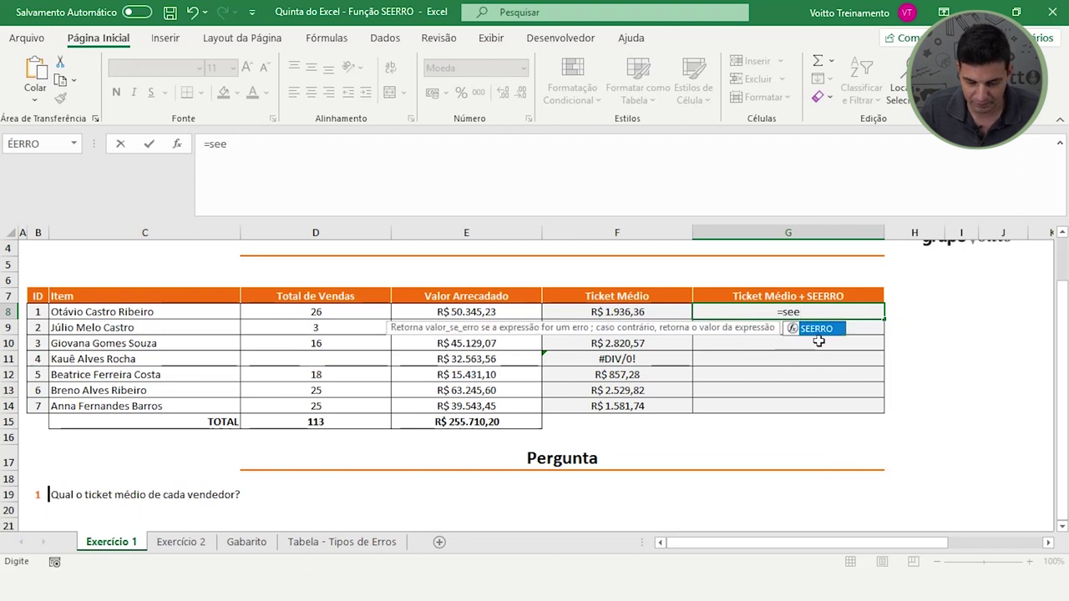
double_click(823, 326)
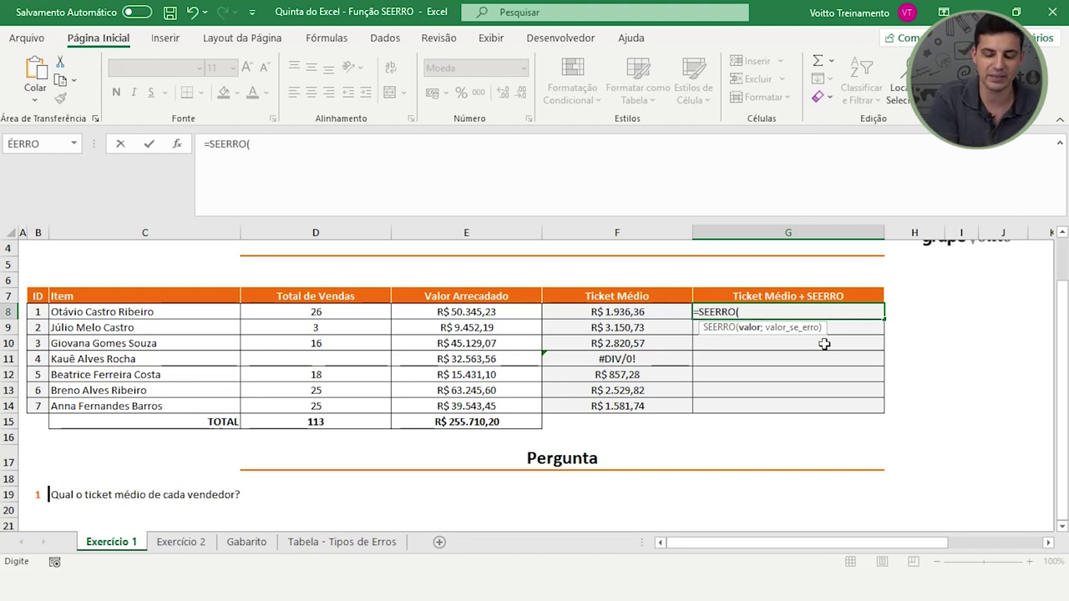
click(502, 312)
text(/)
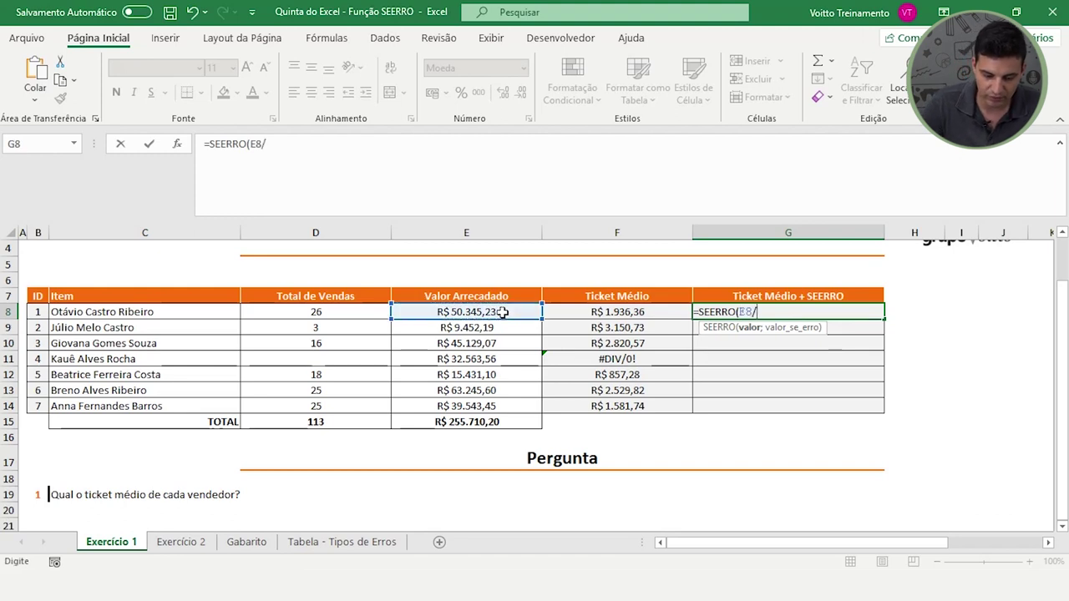
click(356, 310)
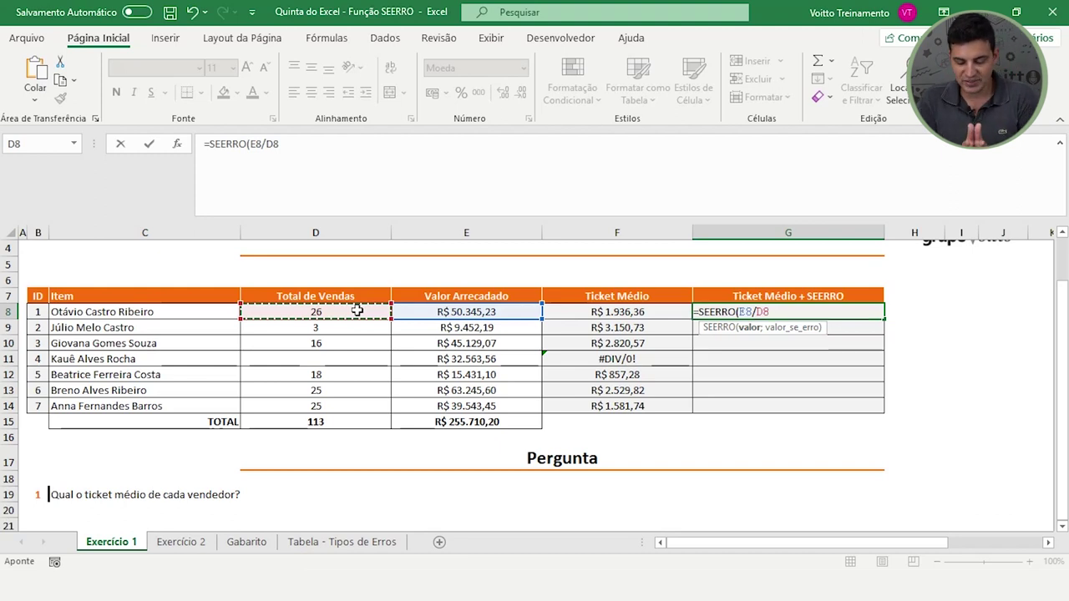
text(;)
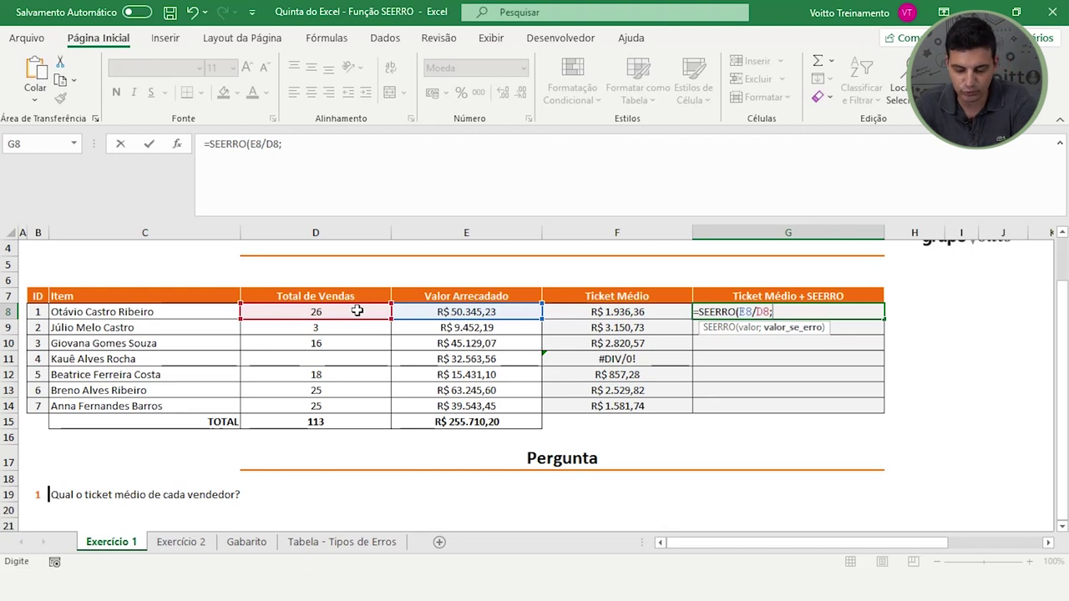
click(790, 544)
drag(789, 545, 902, 544)
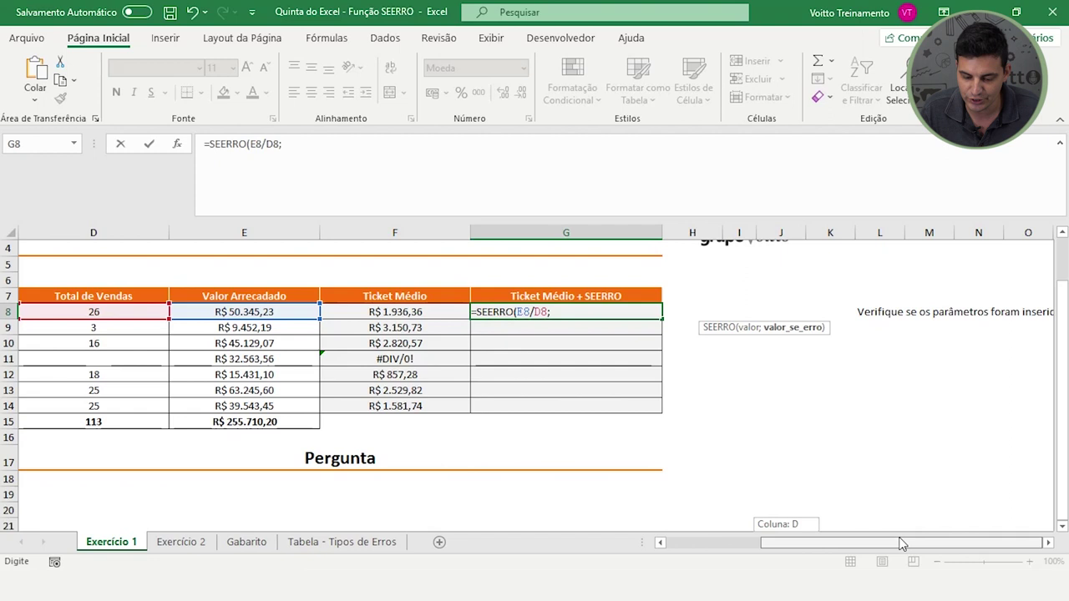
drag(902, 543, 873, 543)
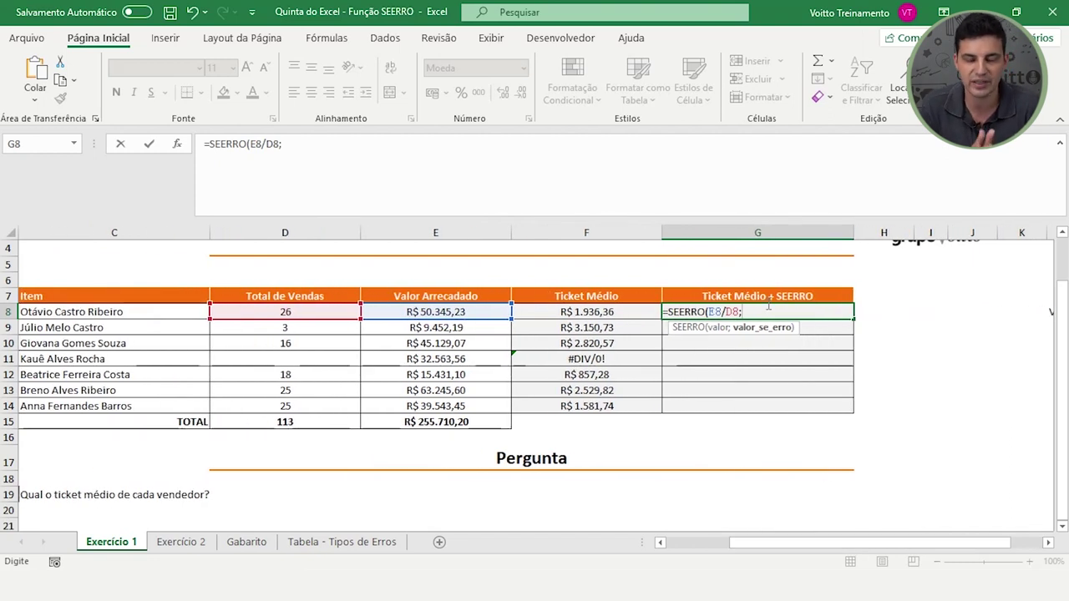
text(")
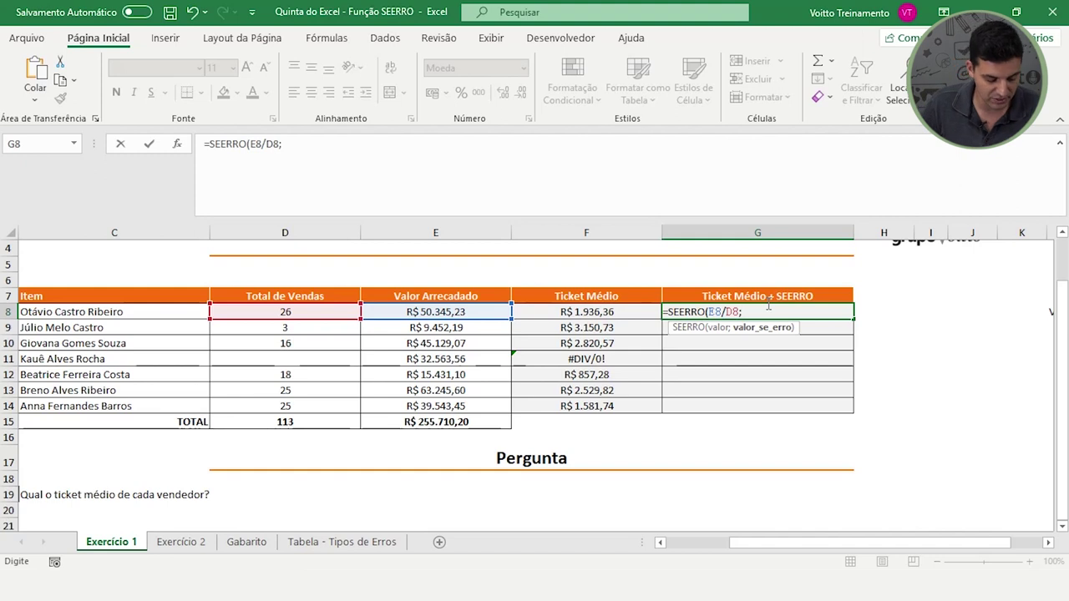
text(Ver)
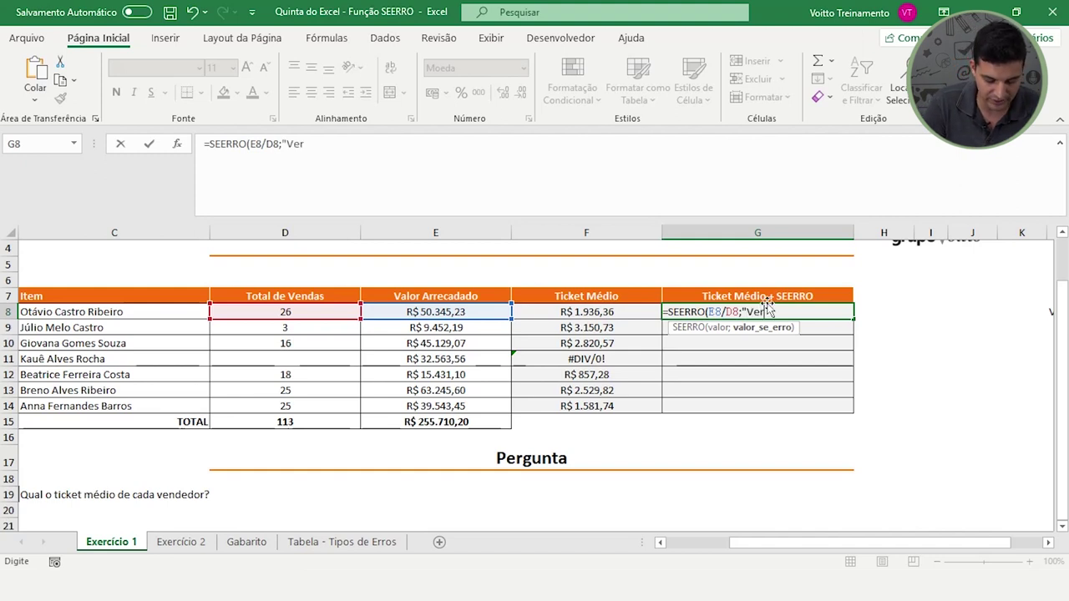
text(ificar)
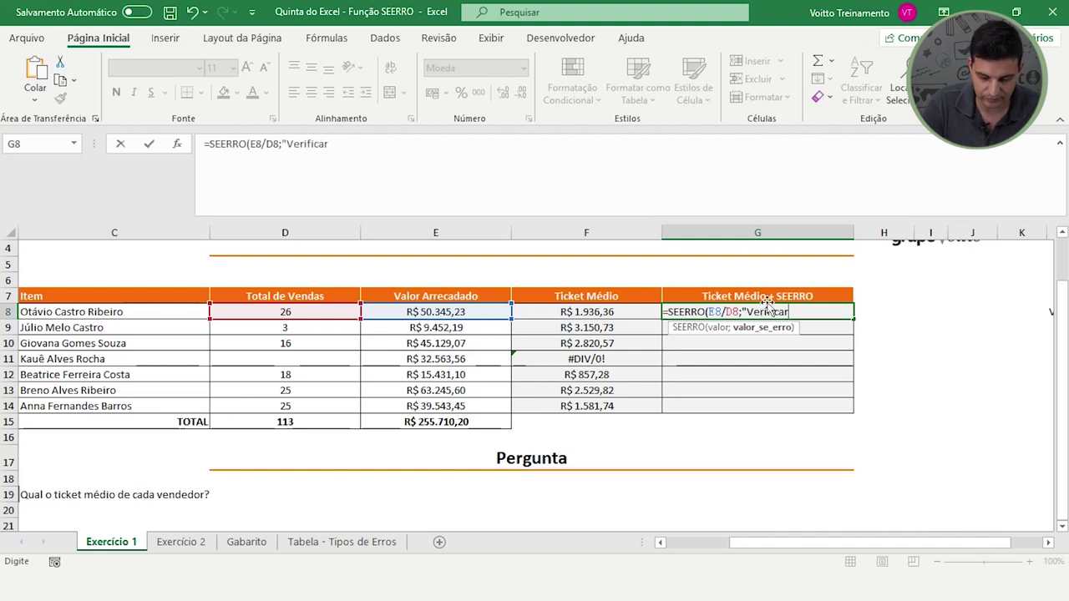
text(t os paraâmetros)
text(oram)
text(nseridos corretamente")
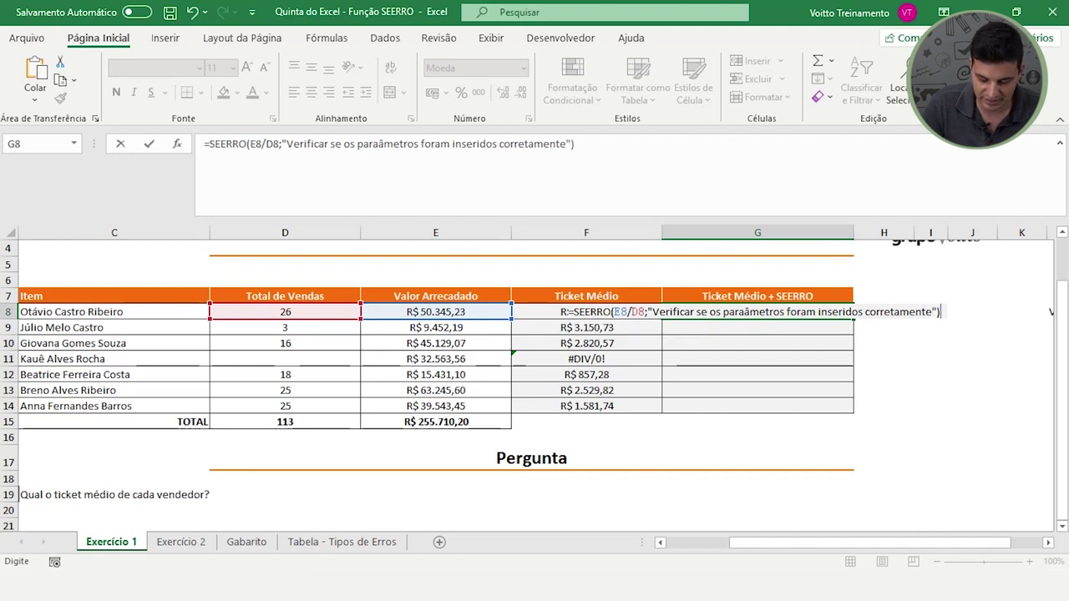
key(Return)
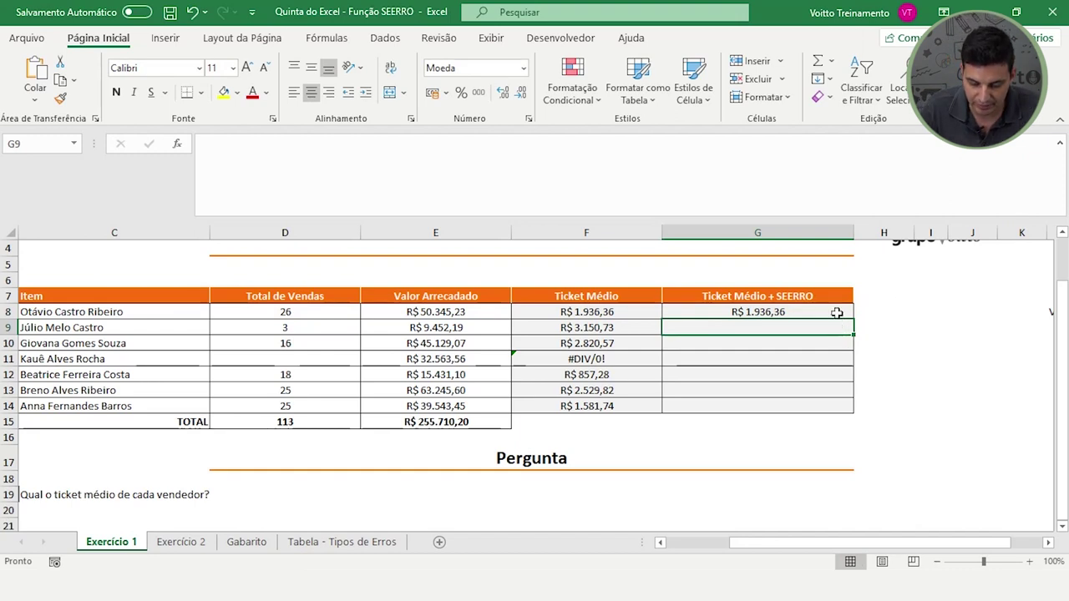
Fill the G8 SEERRO formula down to G14, autofit column G, and compare row 11's F and G cells
click(838, 312)
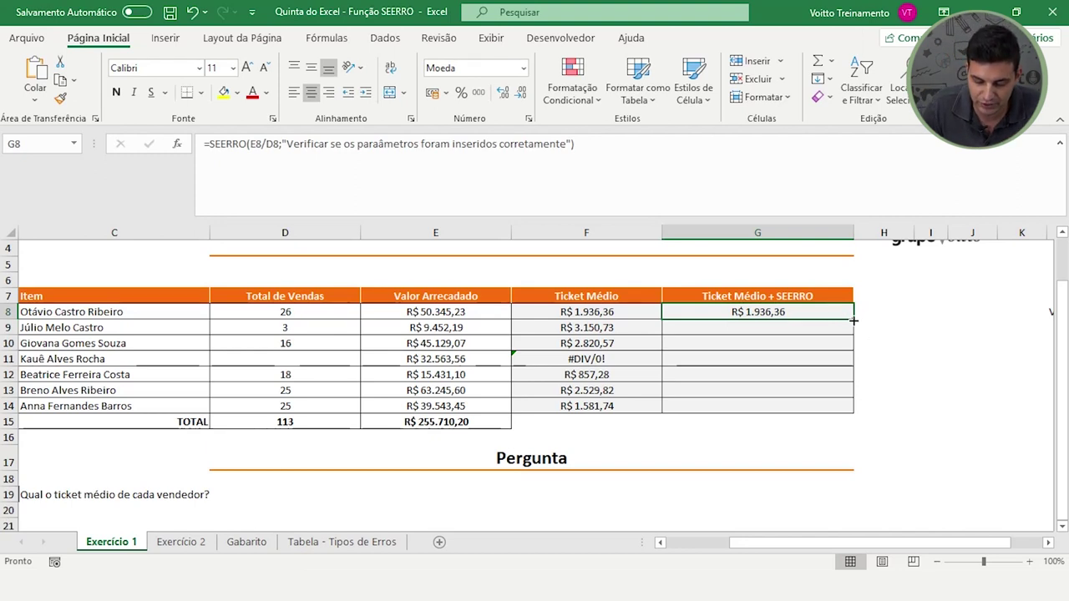
drag(854, 319, 849, 410)
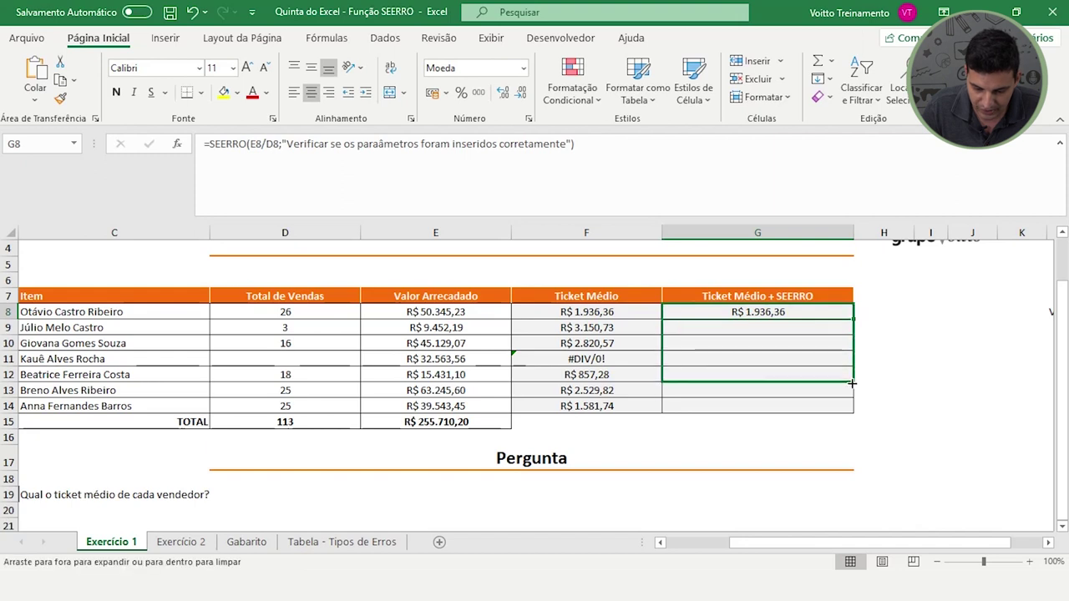
double_click(854, 233)
click(9, 359)
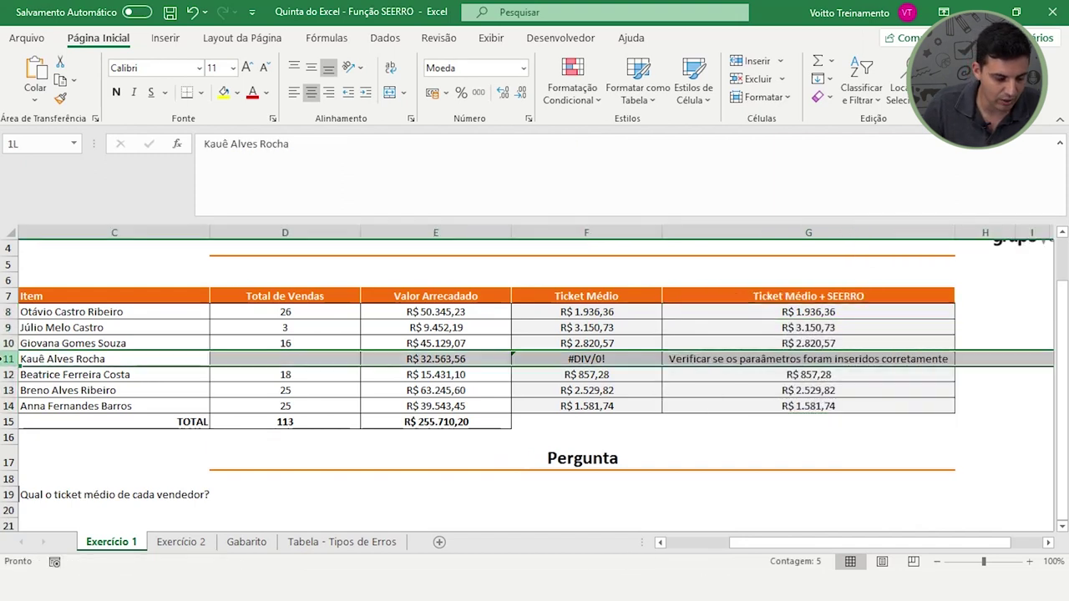
click(737, 360)
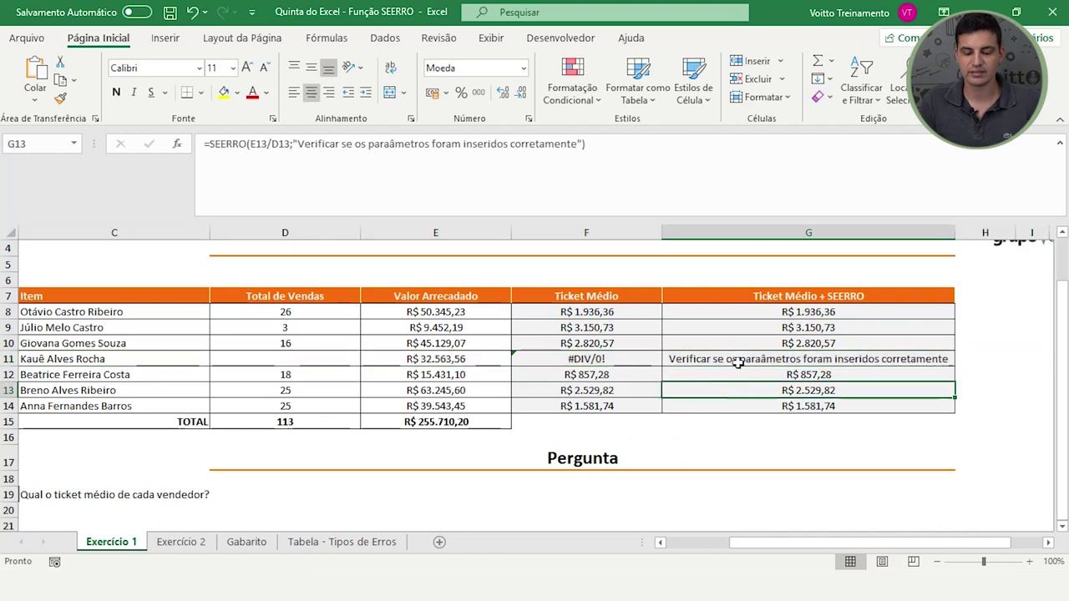
click(601, 357)
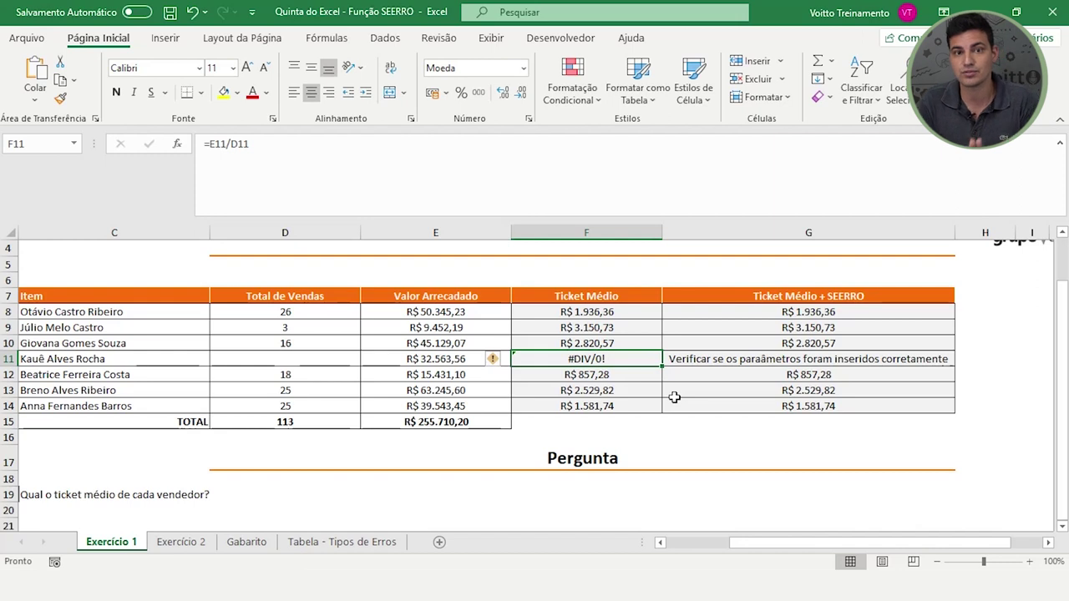
click(725, 362)
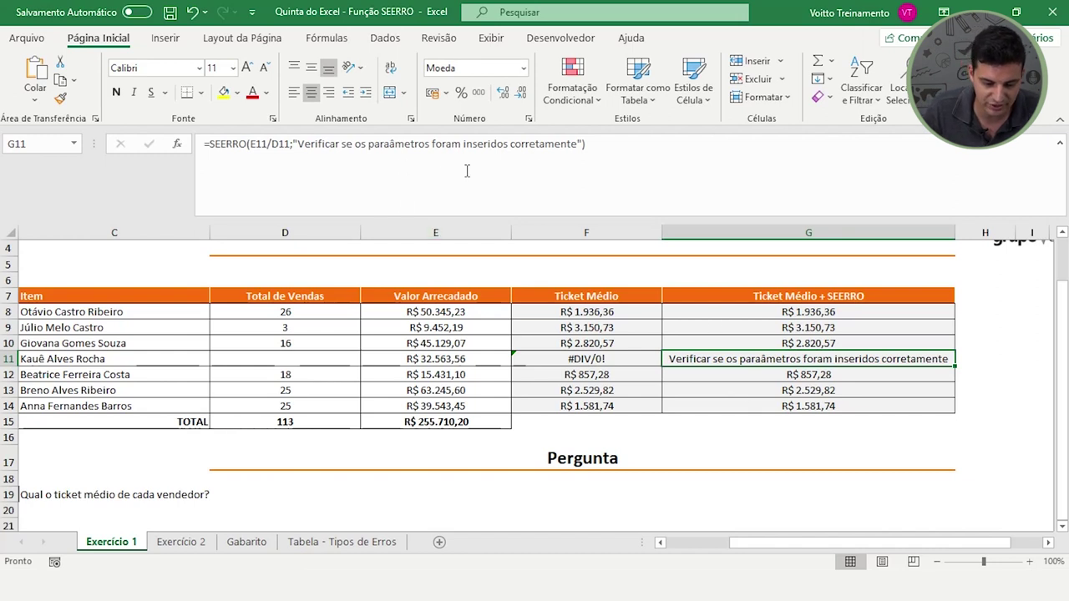
click(805, 314)
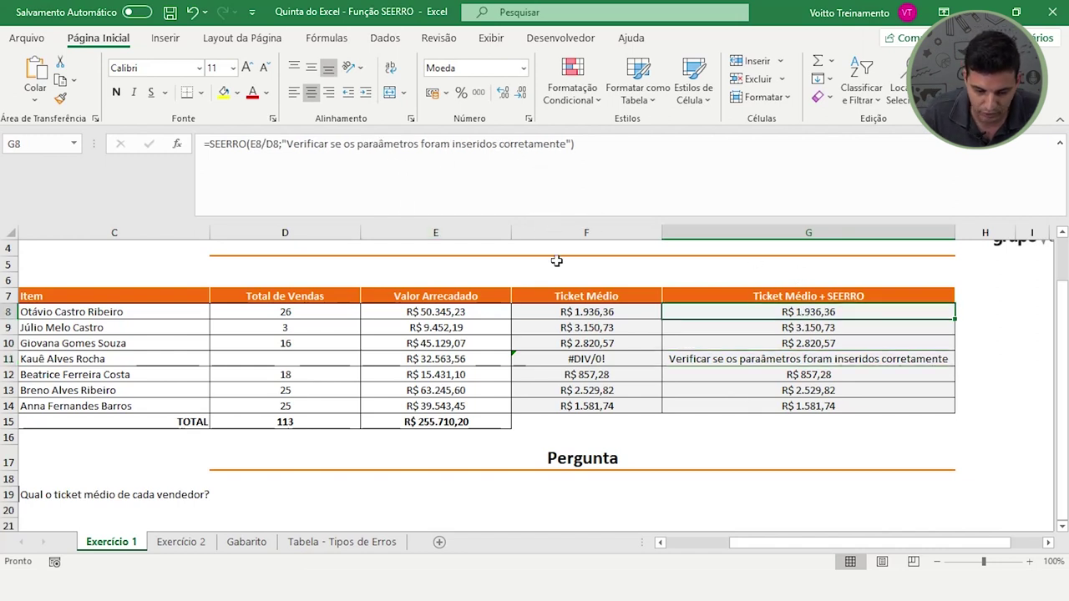
click(378, 145)
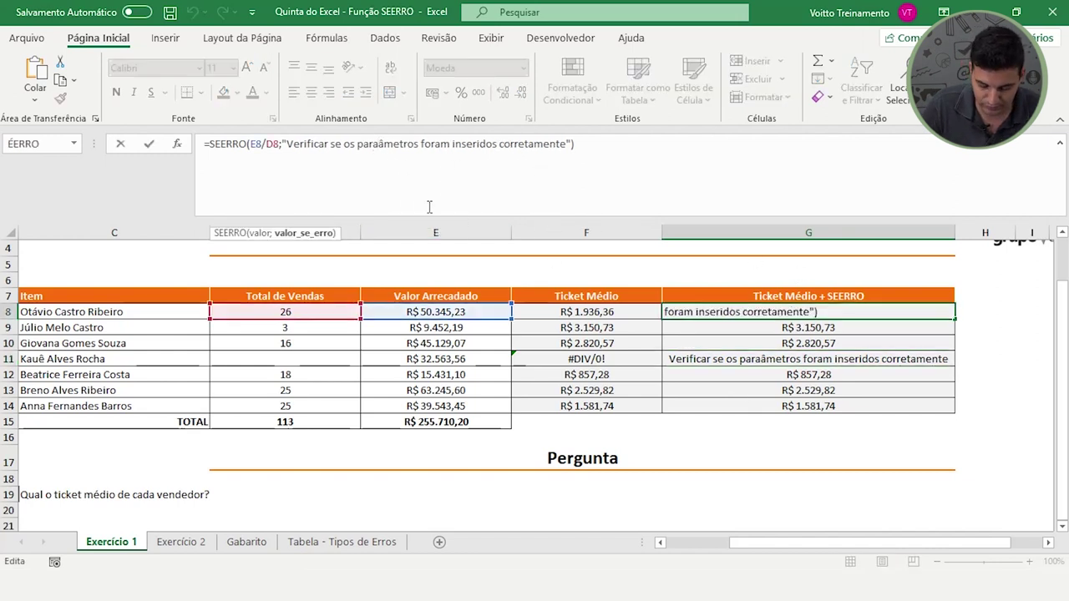
key(Return)
click(822, 311)
drag(954, 320, 957, 409)
click(809, 389)
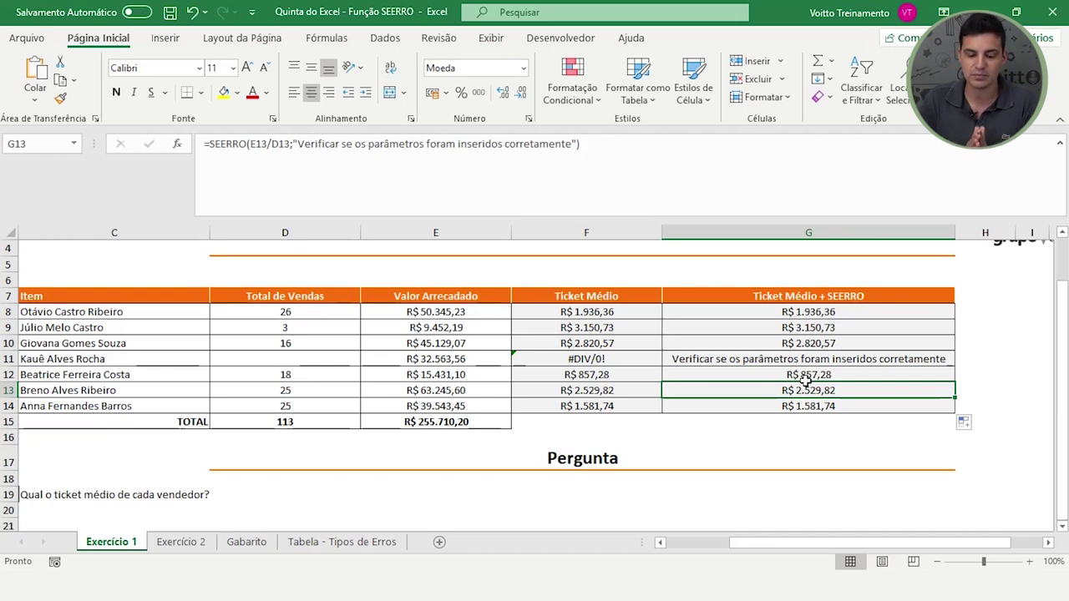
click(9, 359)
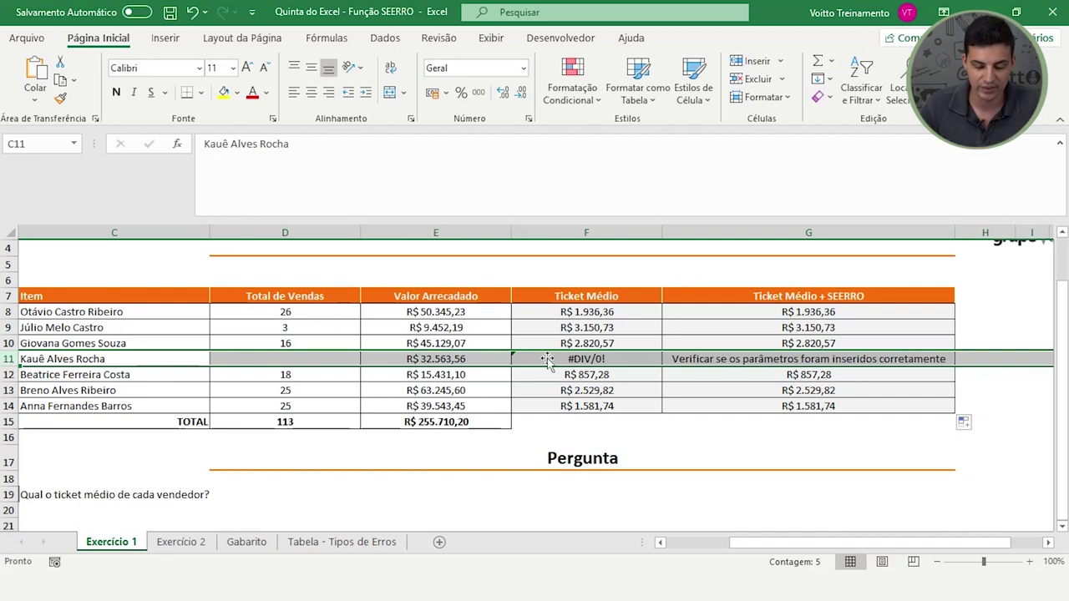
click(576, 389)
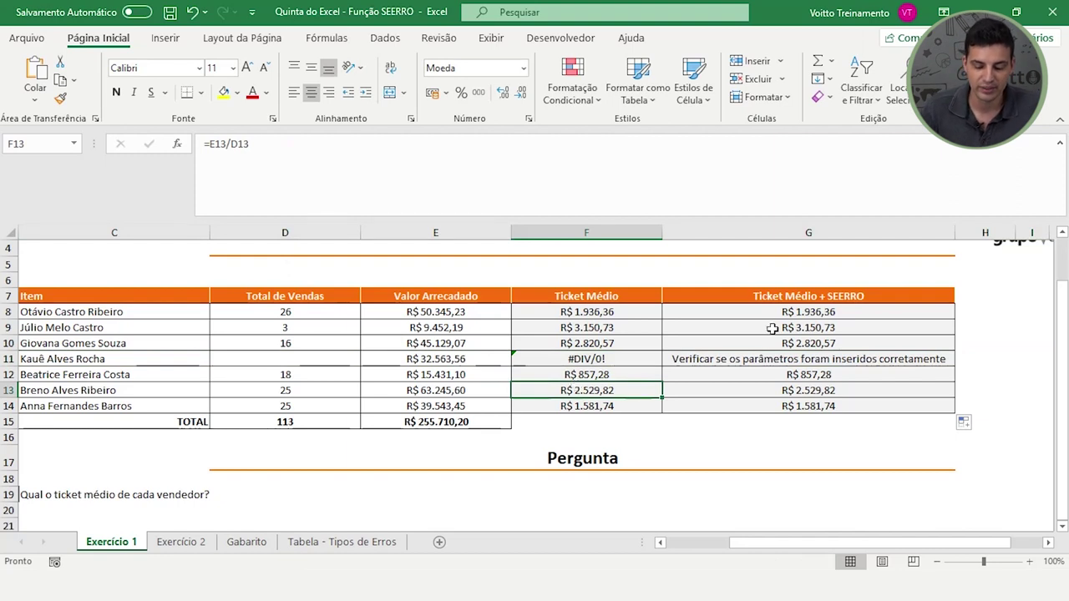
click(794, 315)
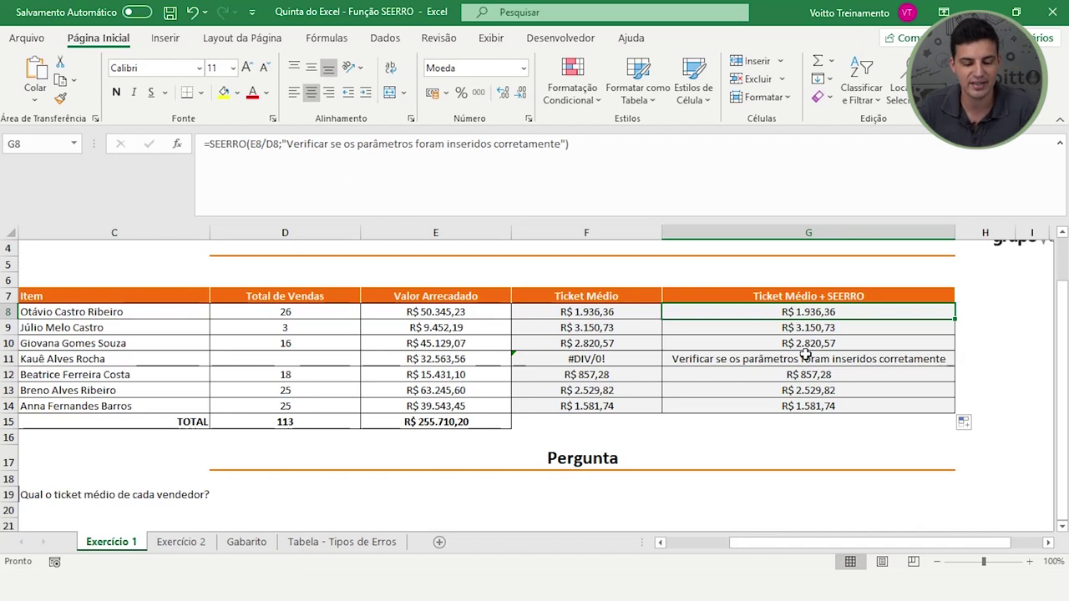
click(438, 232)
Delete the Valor Arrecadado column to see #REF! errors, then undo and check G13
right_click(438, 232)
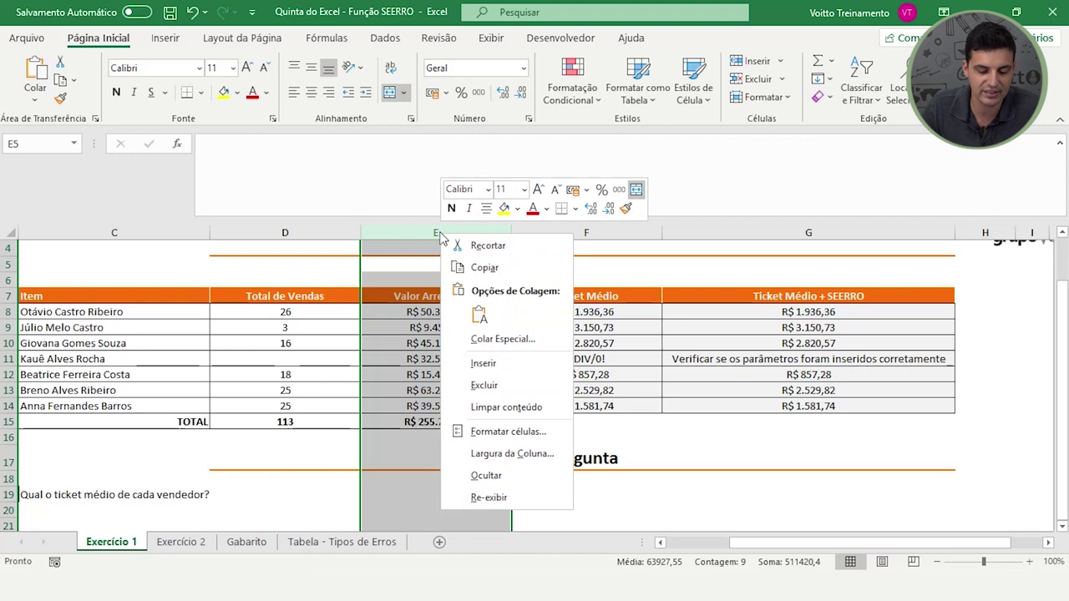
click(484, 384)
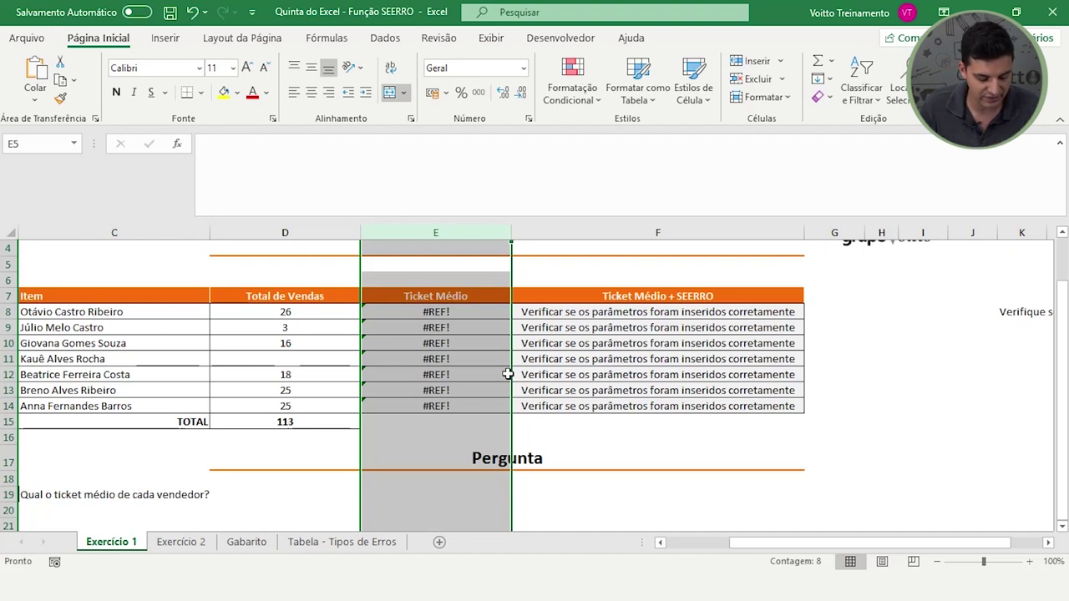
key(ctrl+z)
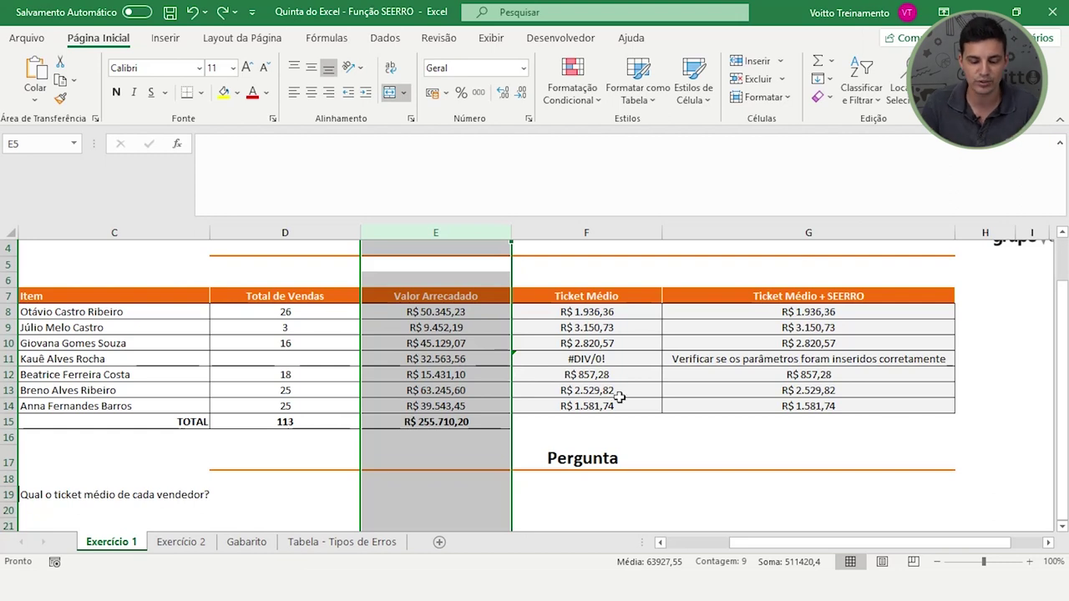
click(743, 392)
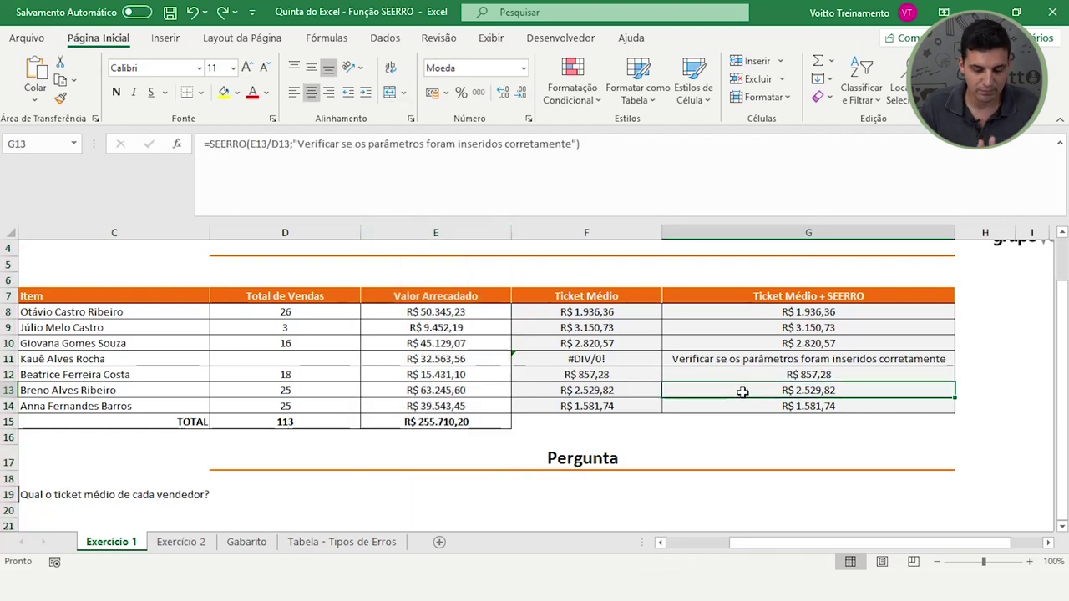
Clear the Valor Arrecadado in E12 and check D12 and the F12 formula =E12/D12
click(156, 360)
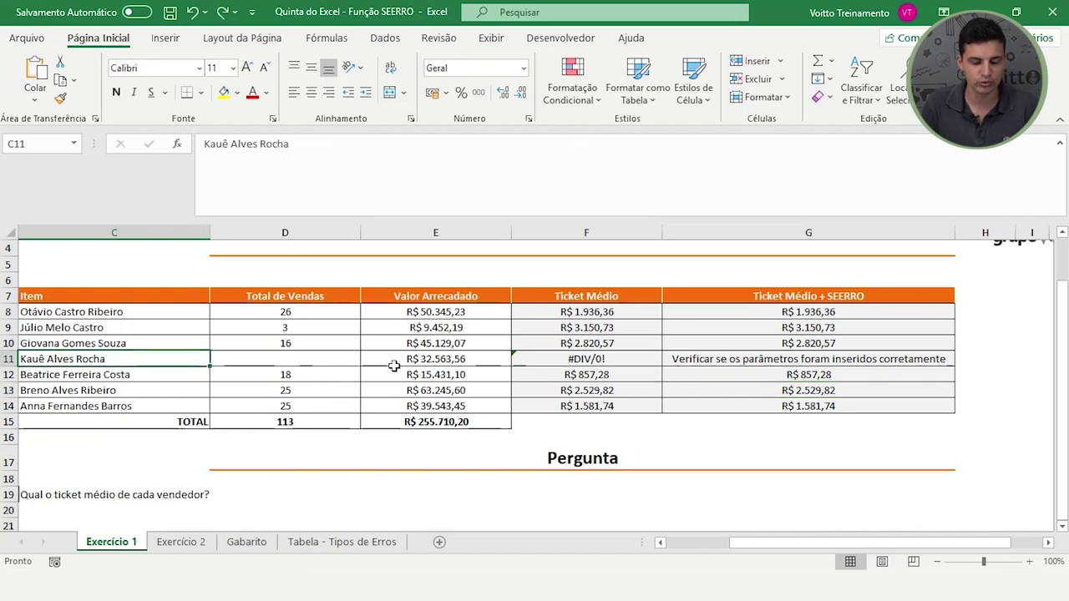
click(314, 355)
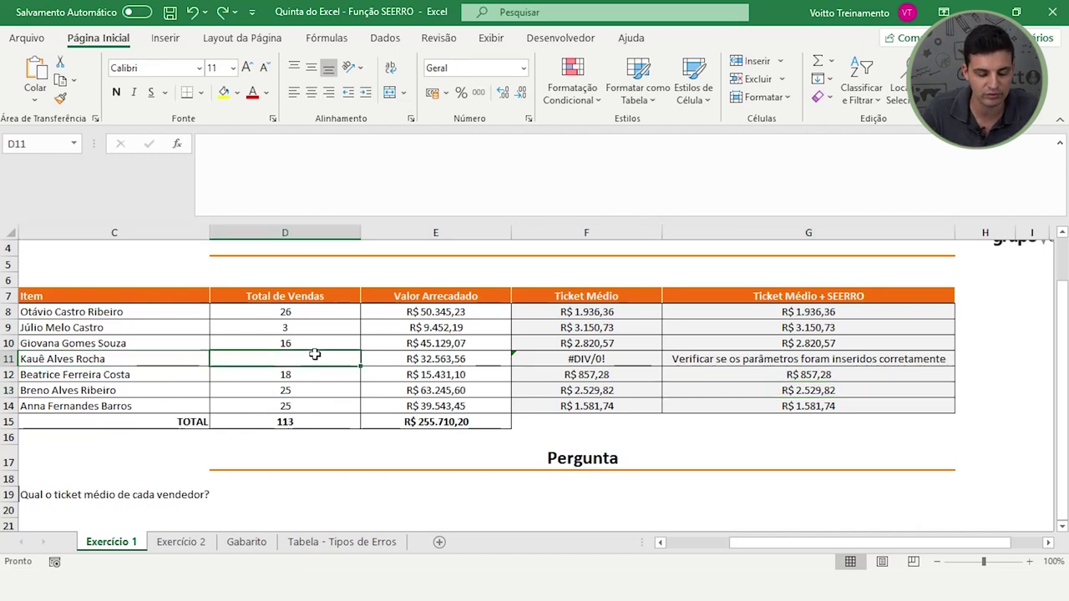
click(395, 376)
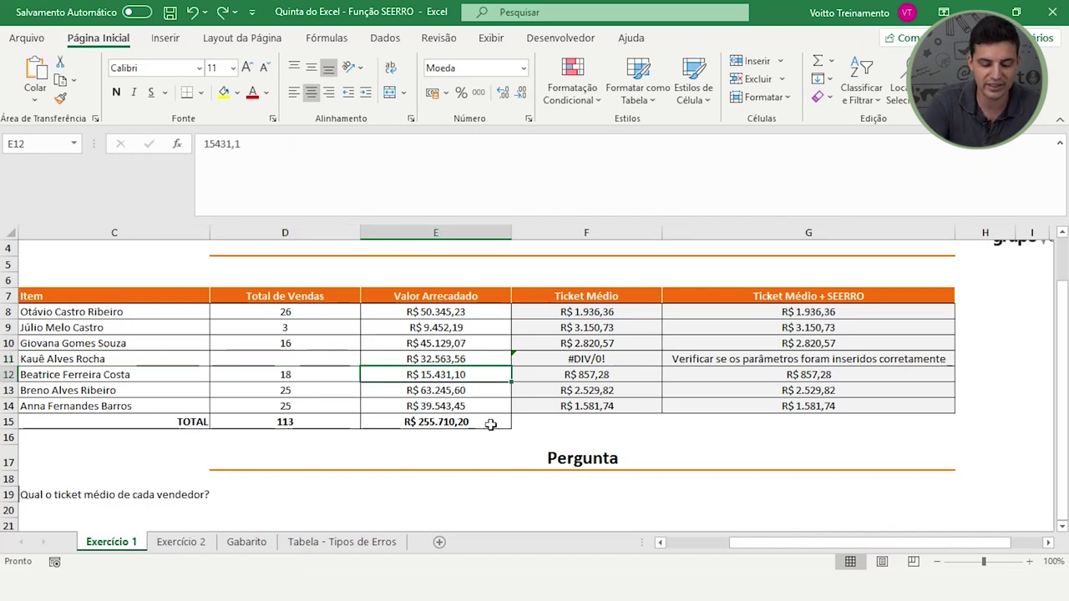
key(Delete)
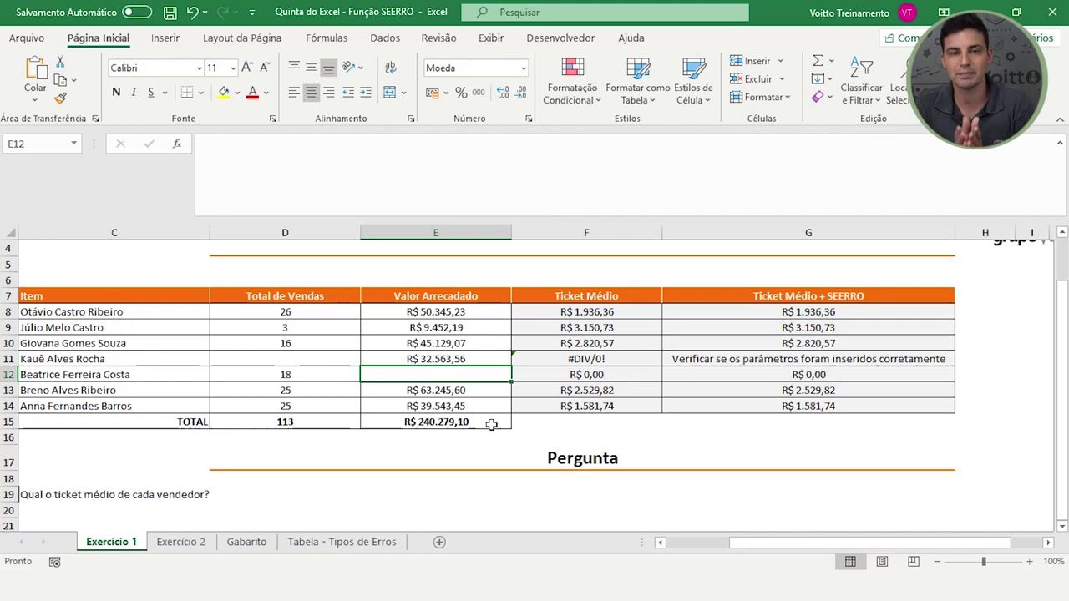
key(Right)
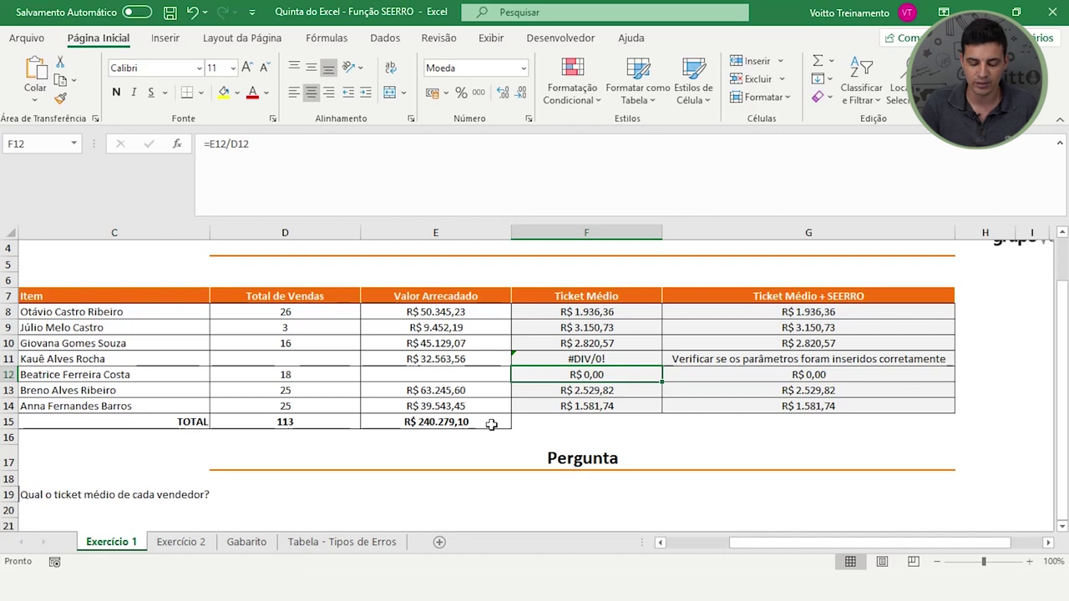
key(Left)
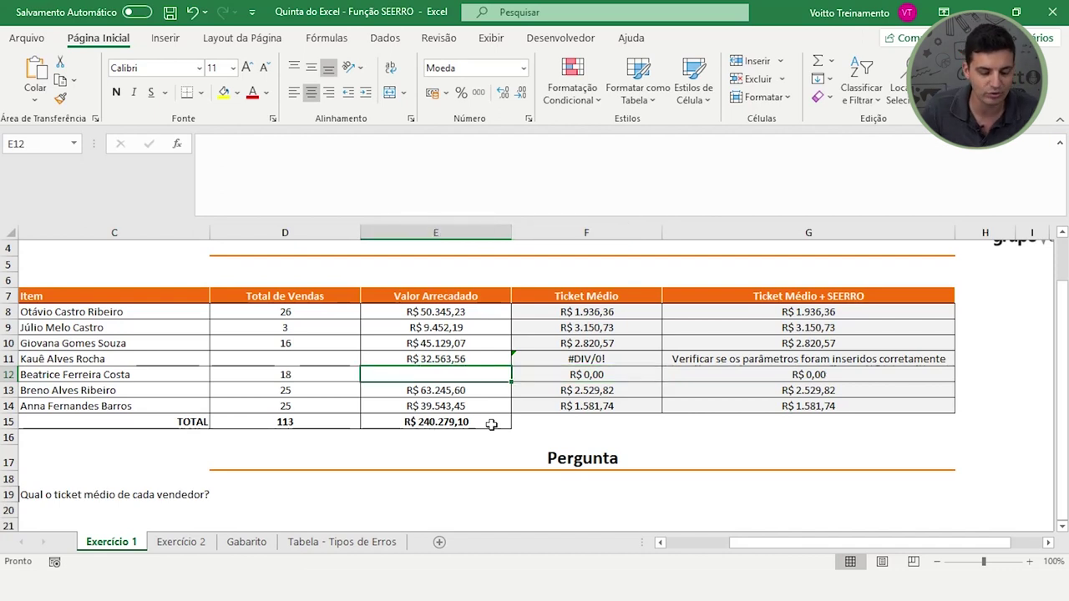
key(Left)
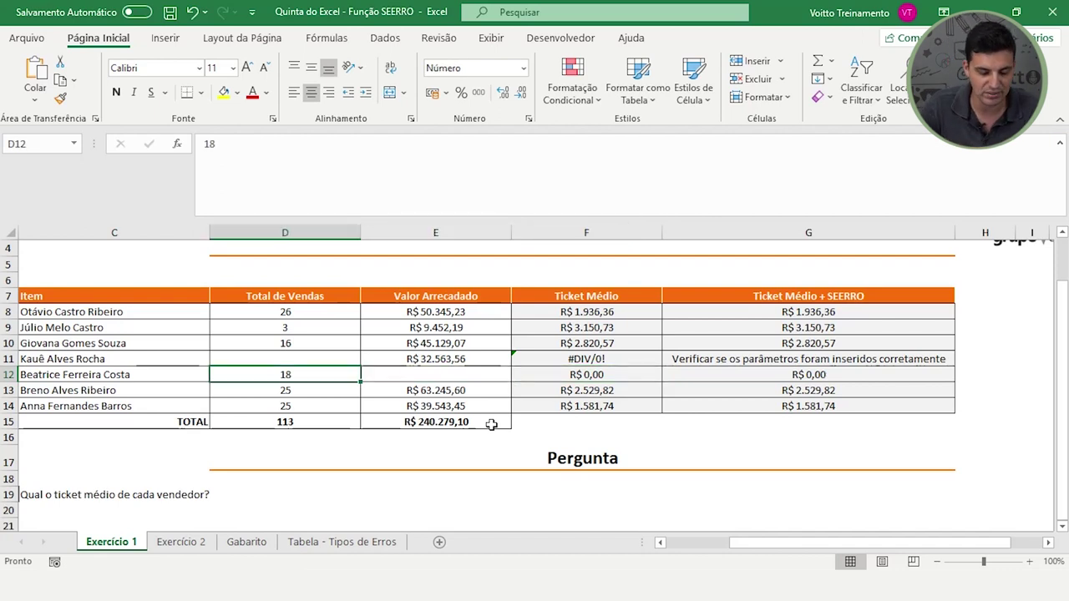
key(Right)
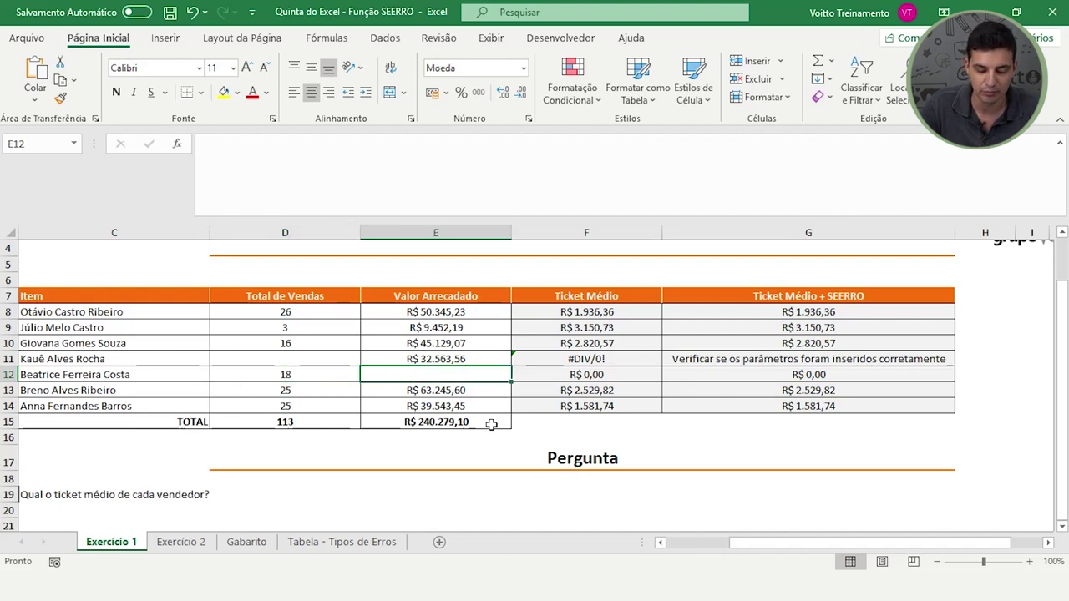
key(Right)
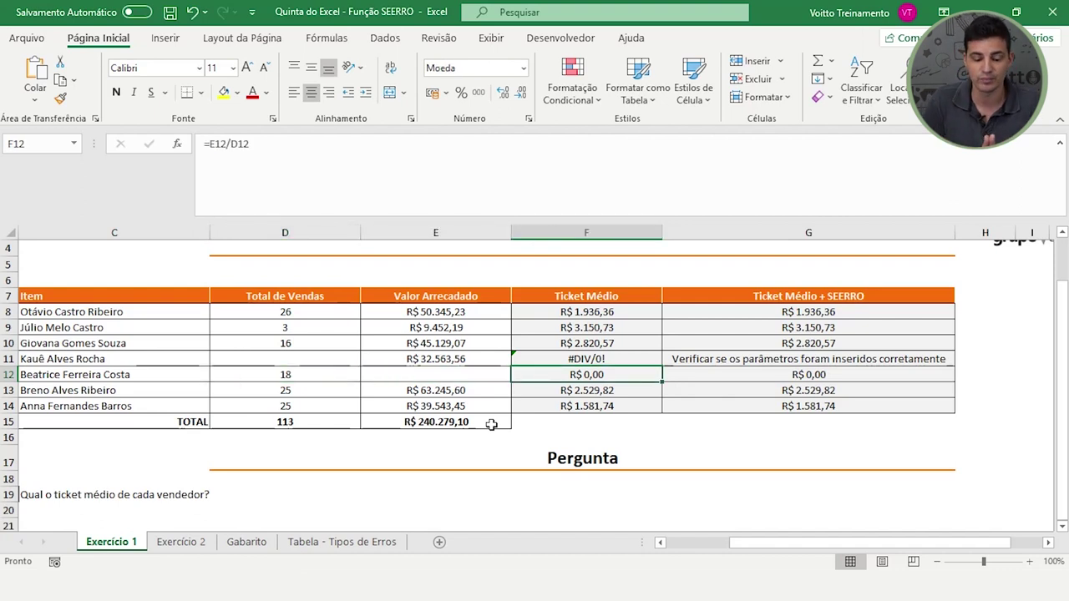
right_click(437, 237)
click(482, 388)
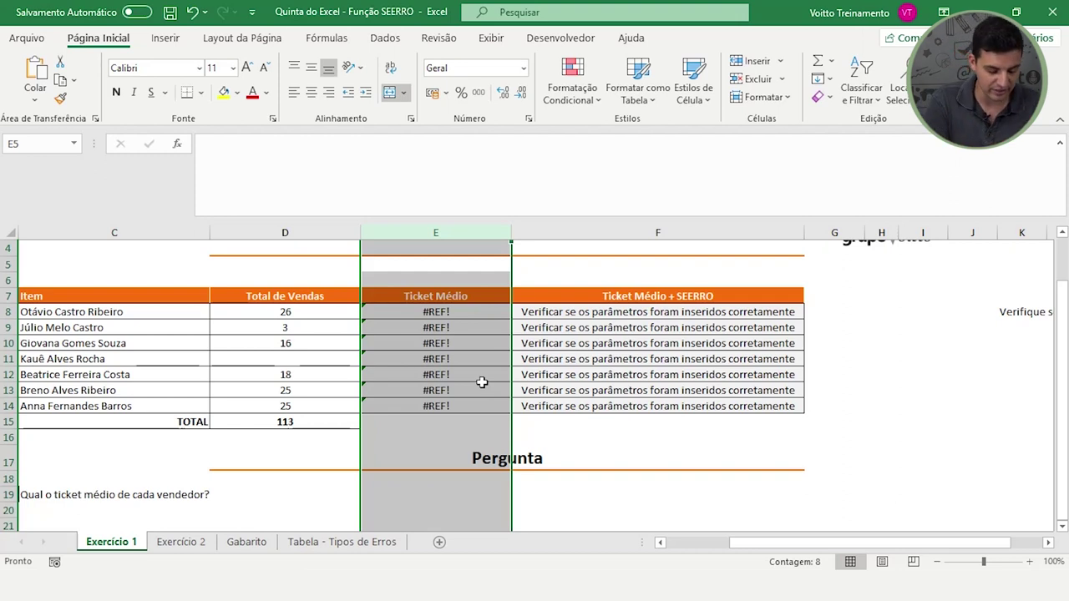
key(ctrl+z)
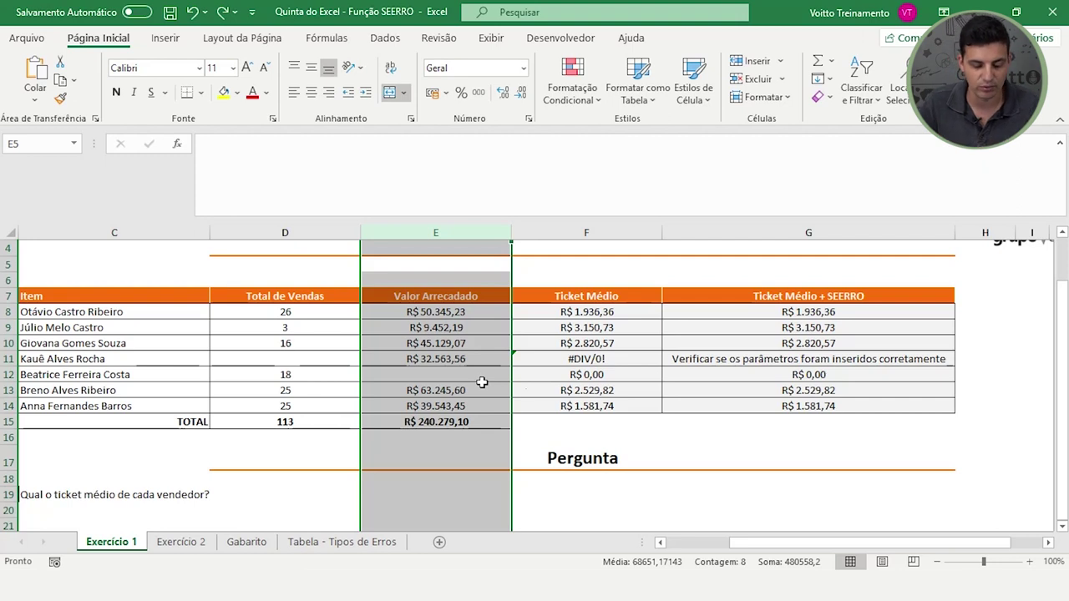
click(566, 376)
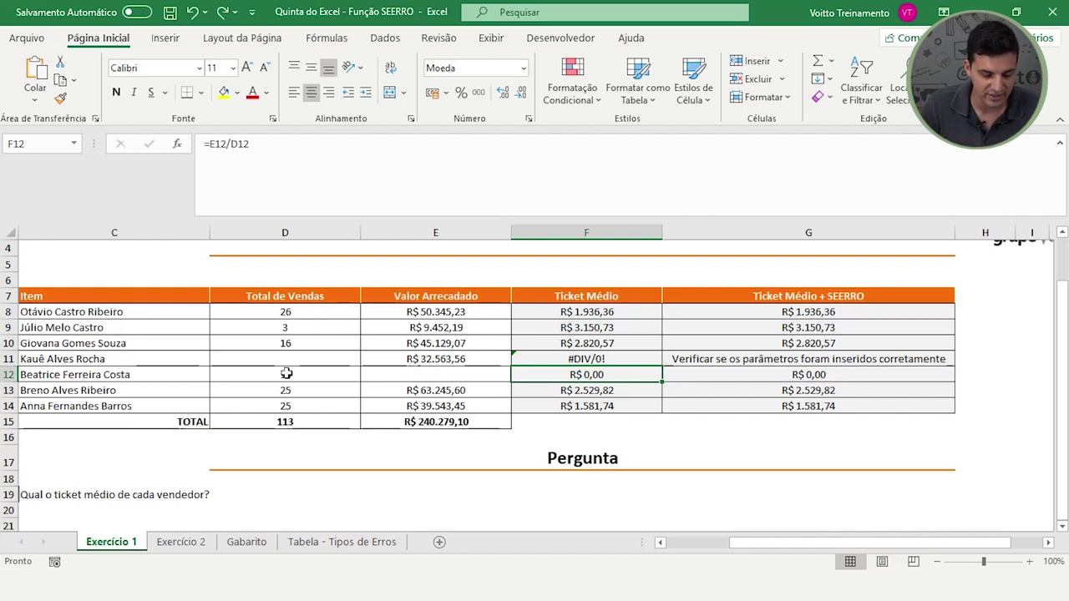
Undo clearing E12 to restore R$ 15.431,10, then review D12, F12 and the G8 formula
key(ctrl+z)
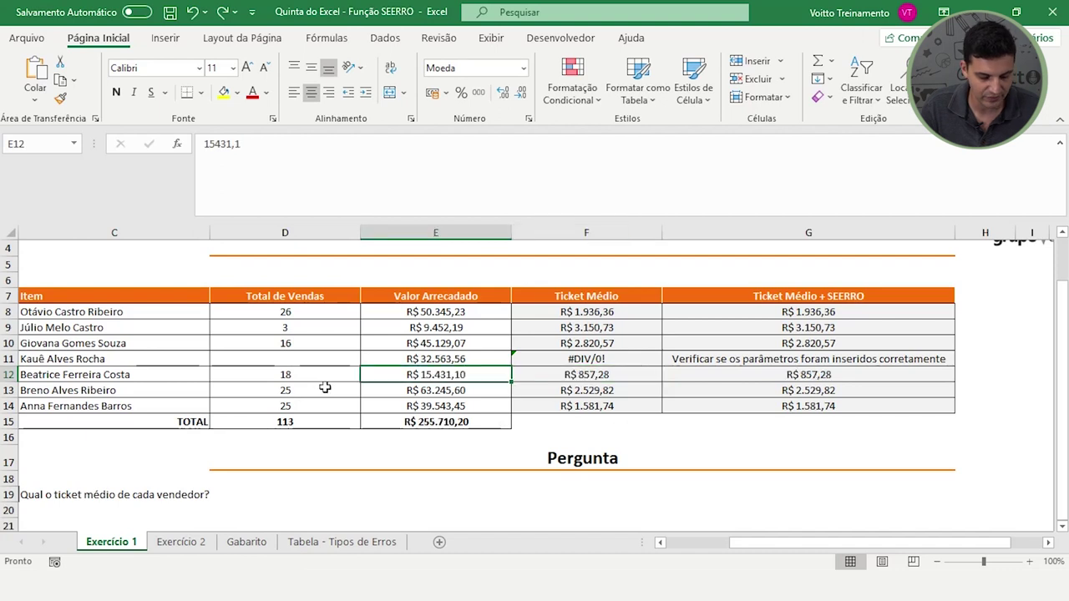
click(323, 378)
click(573, 376)
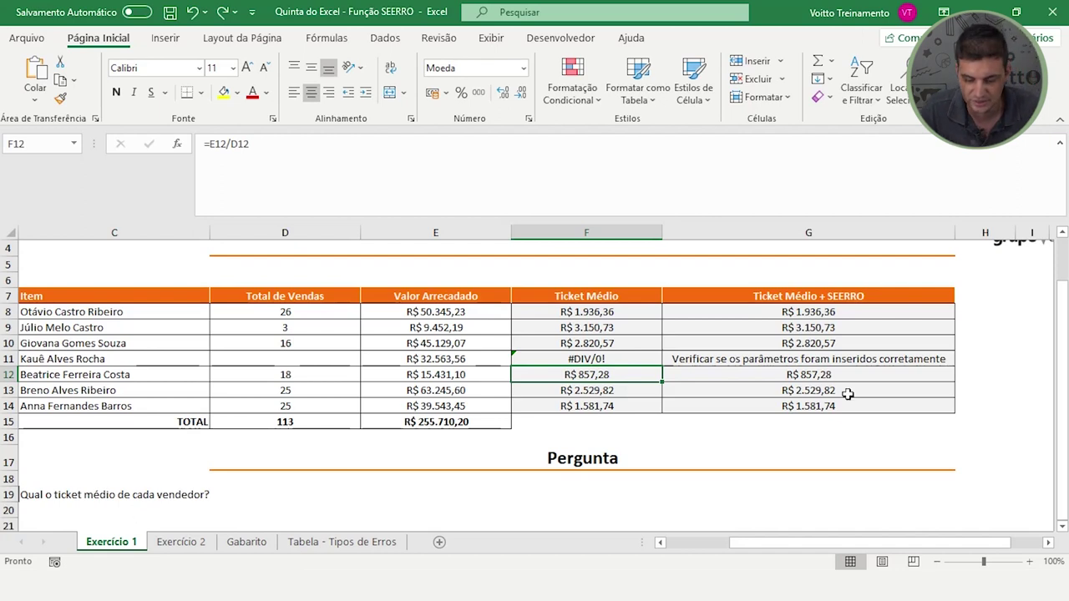
click(827, 311)
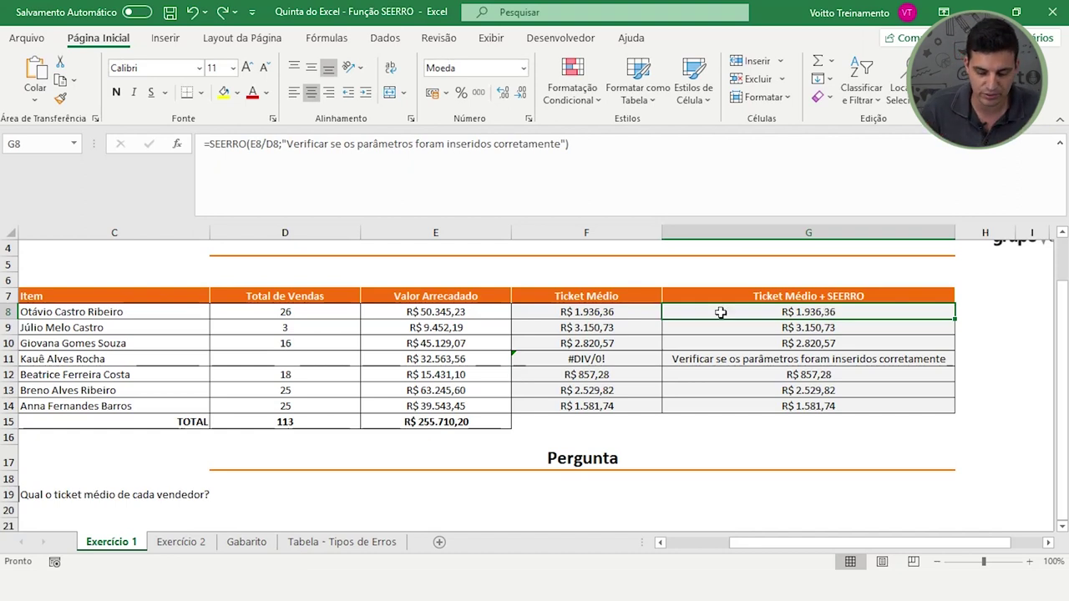
Remove the quotes around G8's SEERRO message, fill it down to G14, and inspect row 11's #NOME?
click(287, 149)
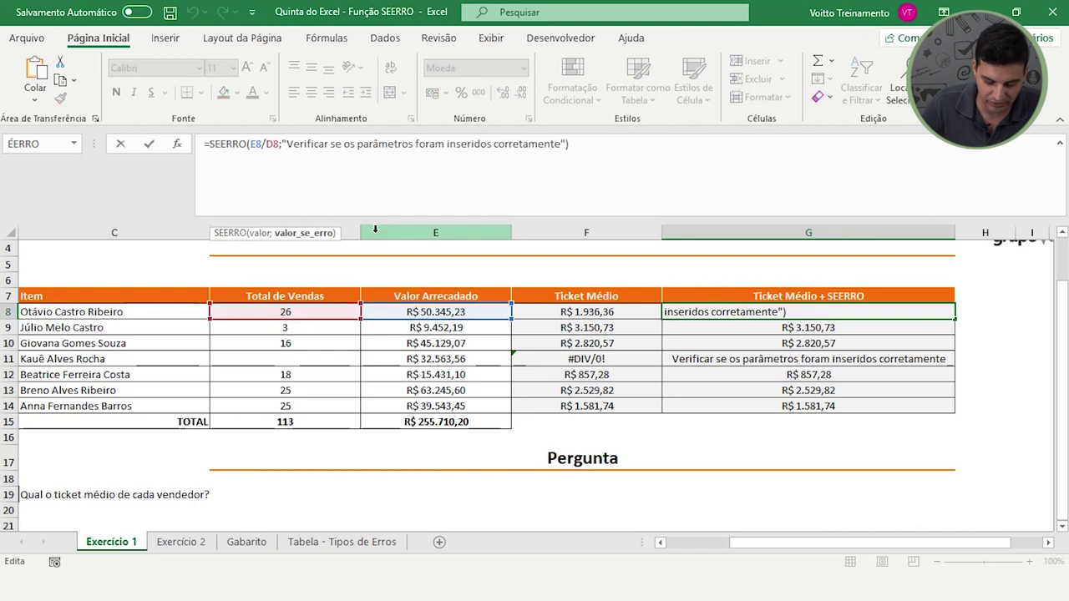
key(BackSpace)
click(575, 180)
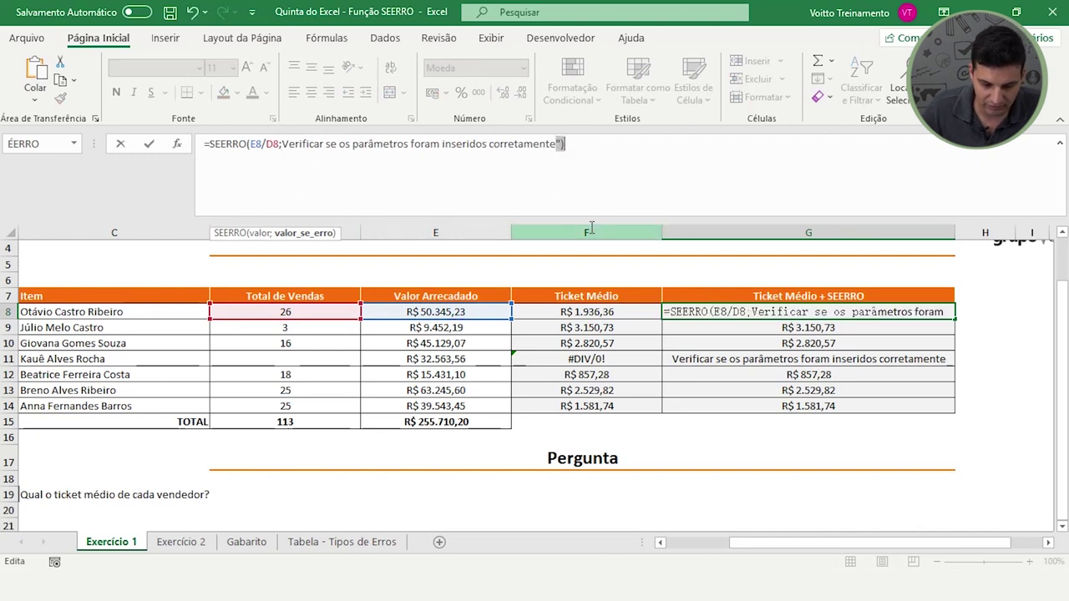
key(Left)
key(Left)
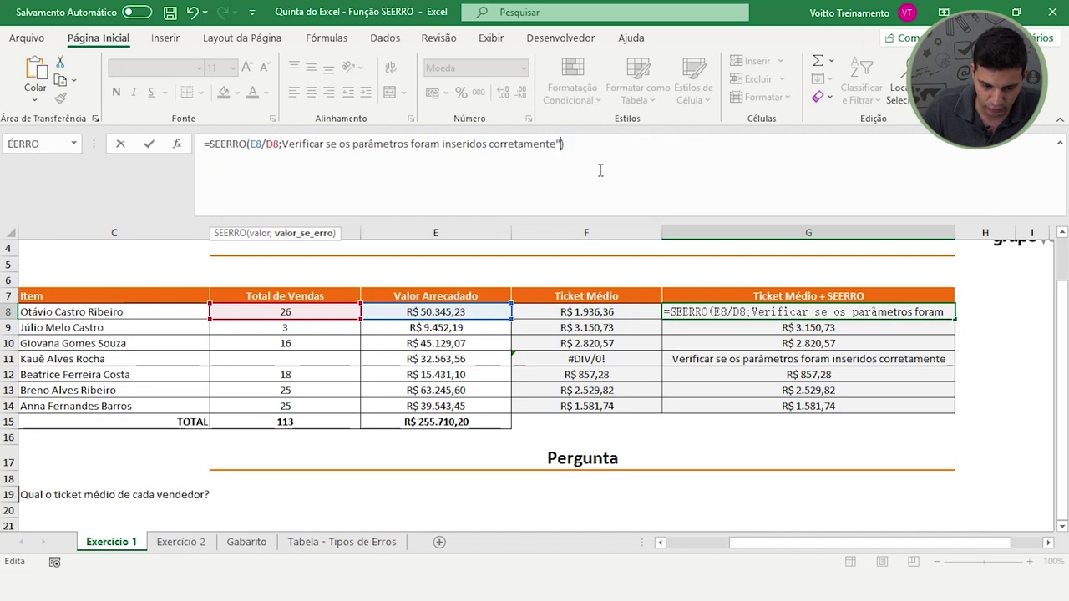
text(")
key(Return)
click(911, 311)
drag(955, 319, 958, 412)
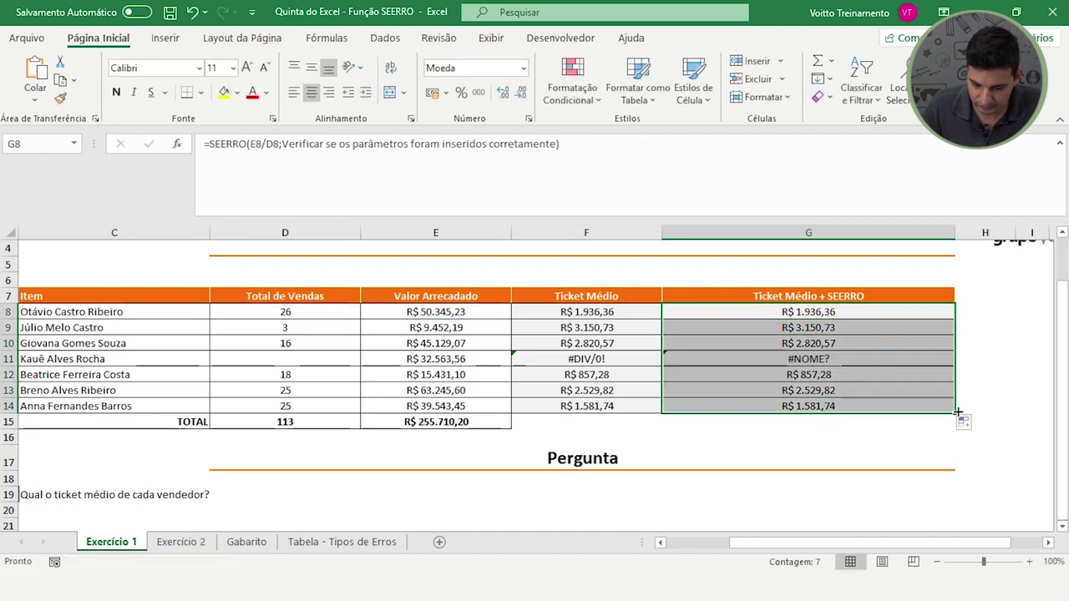
click(800, 360)
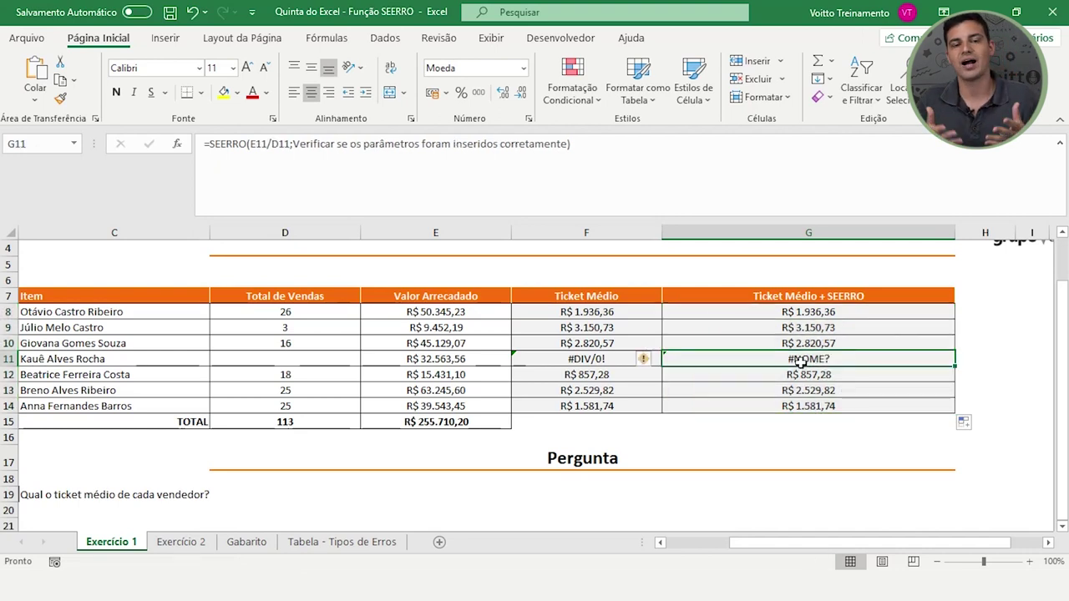
click(6, 359)
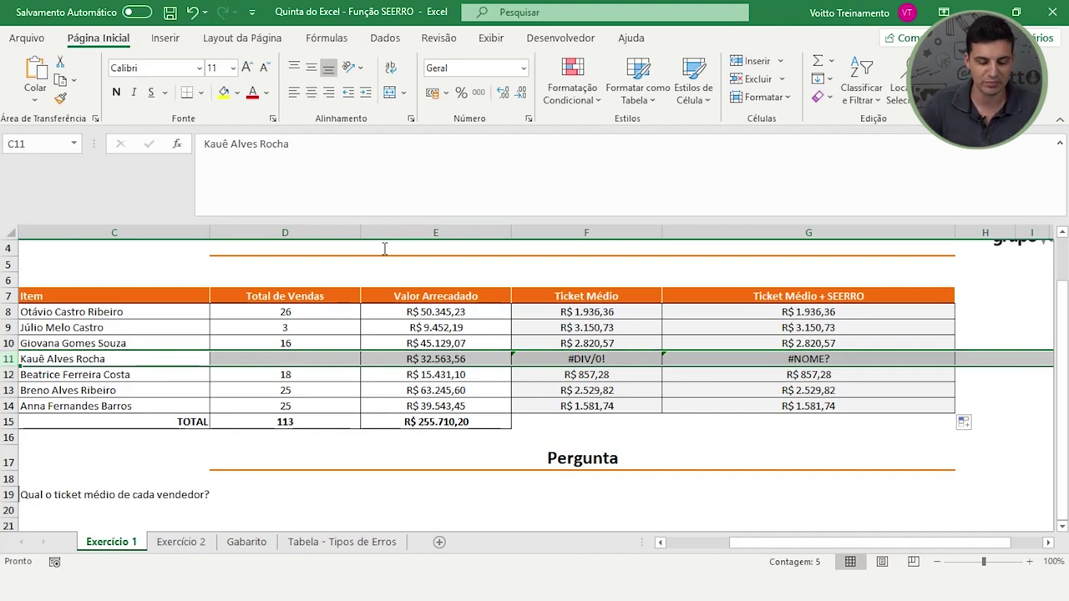
click(334, 541)
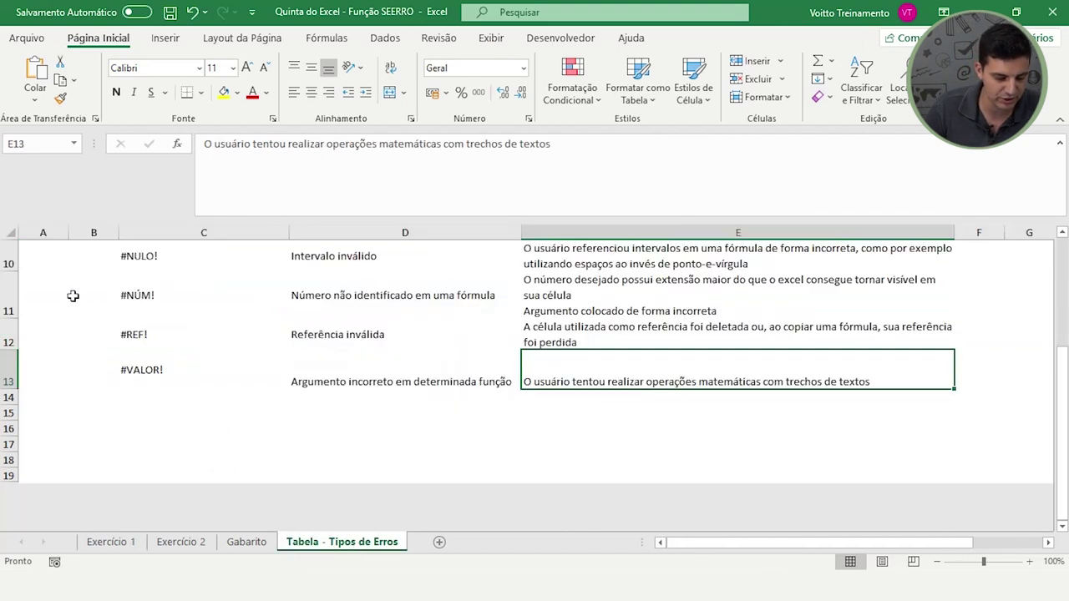
scroll(73, 296, up, 2)
click(13, 351)
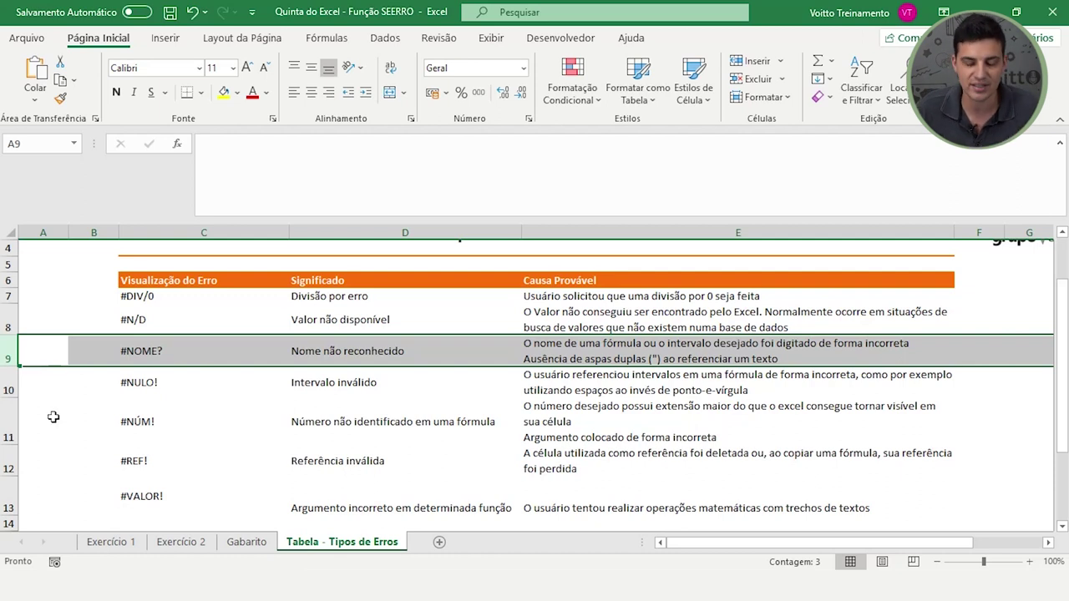
click(111, 542)
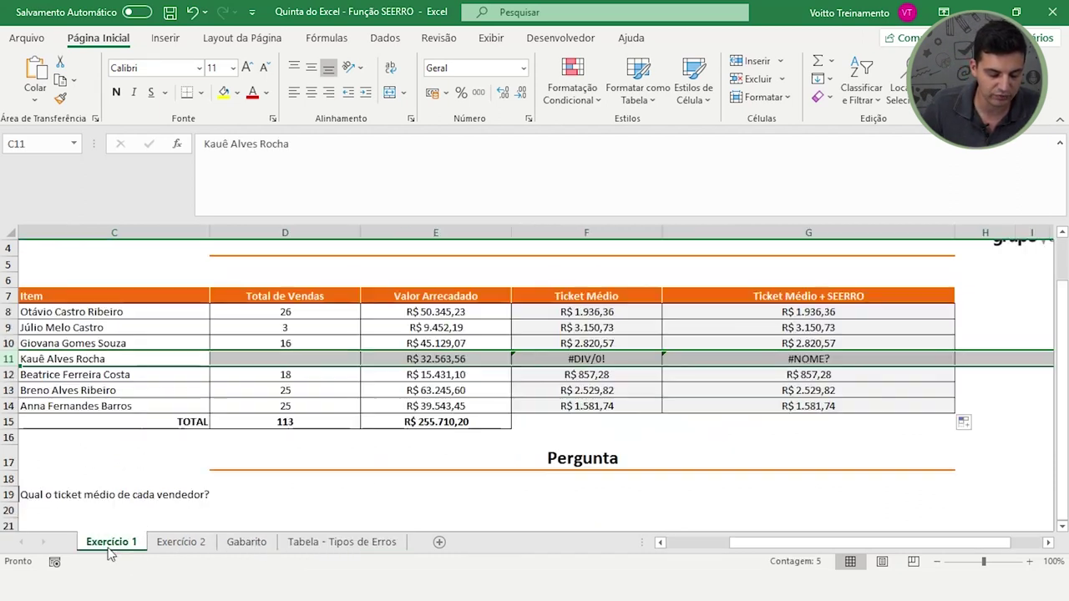
Compare the G8 and G11 SEERRO formulas, then undo the fill so G11's message returns
click(786, 313)
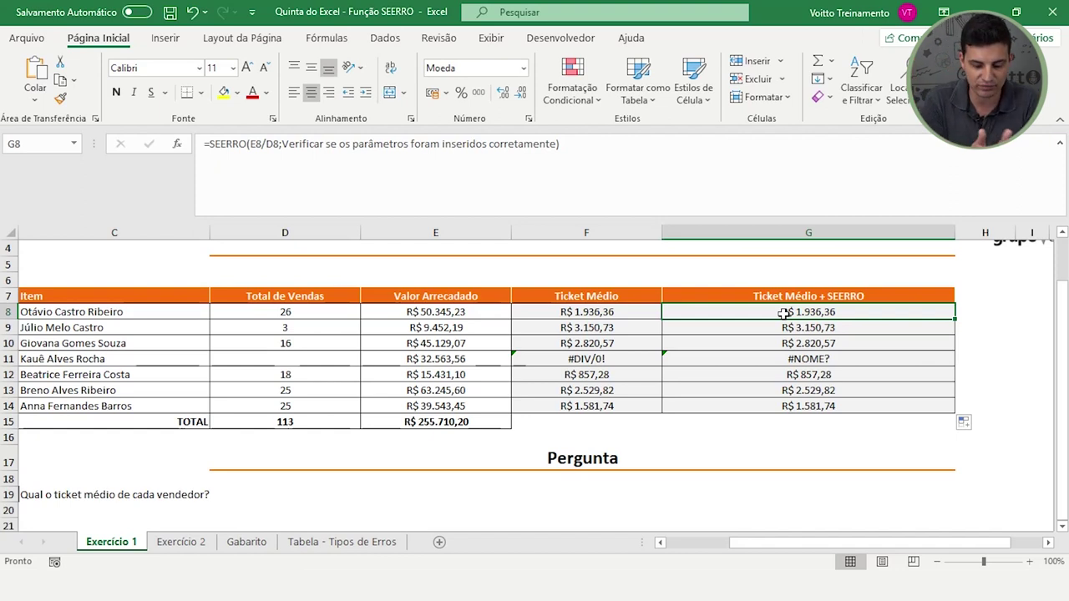
click(784, 359)
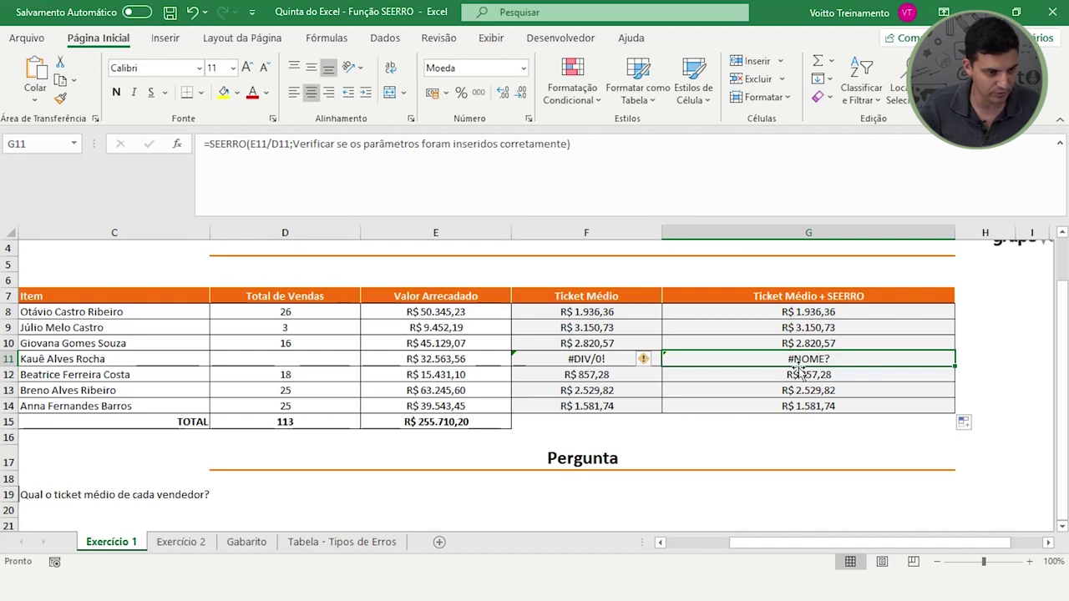
key(ctrl+z)
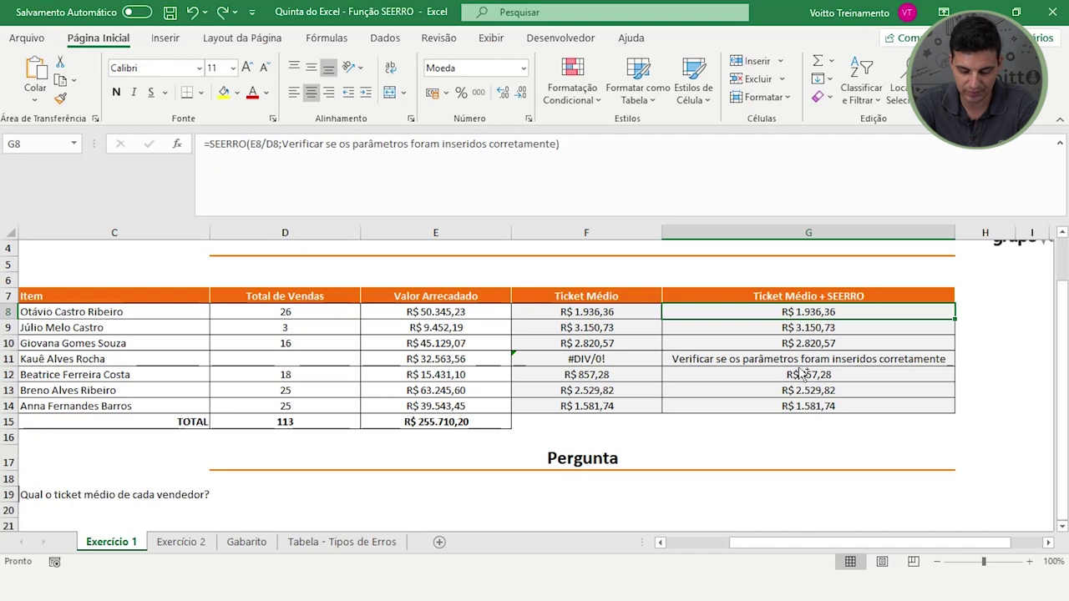
click(180, 543)
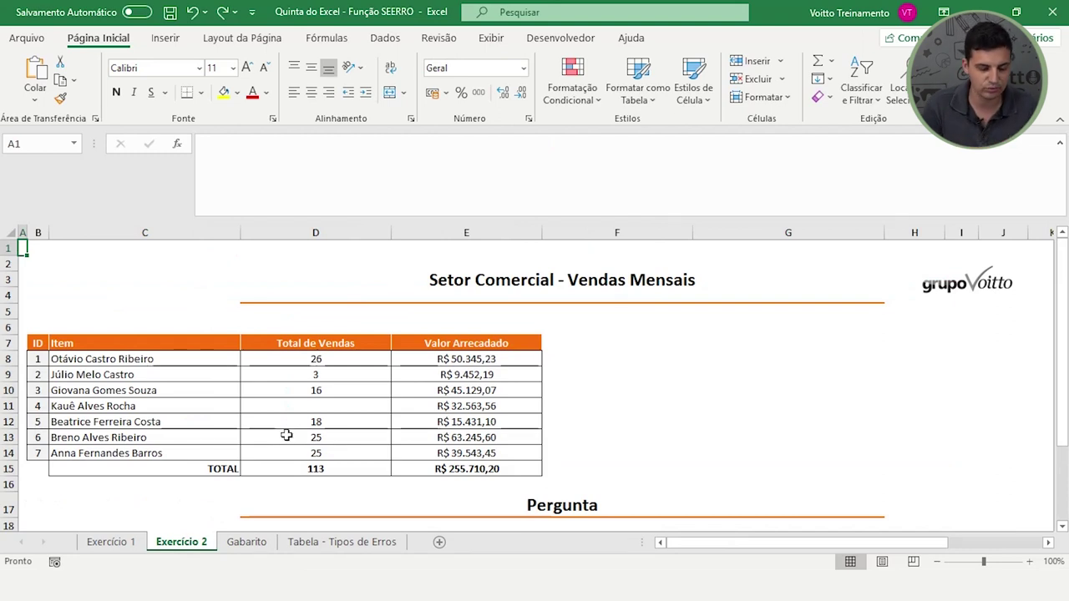
scroll(355, 420, down, 4)
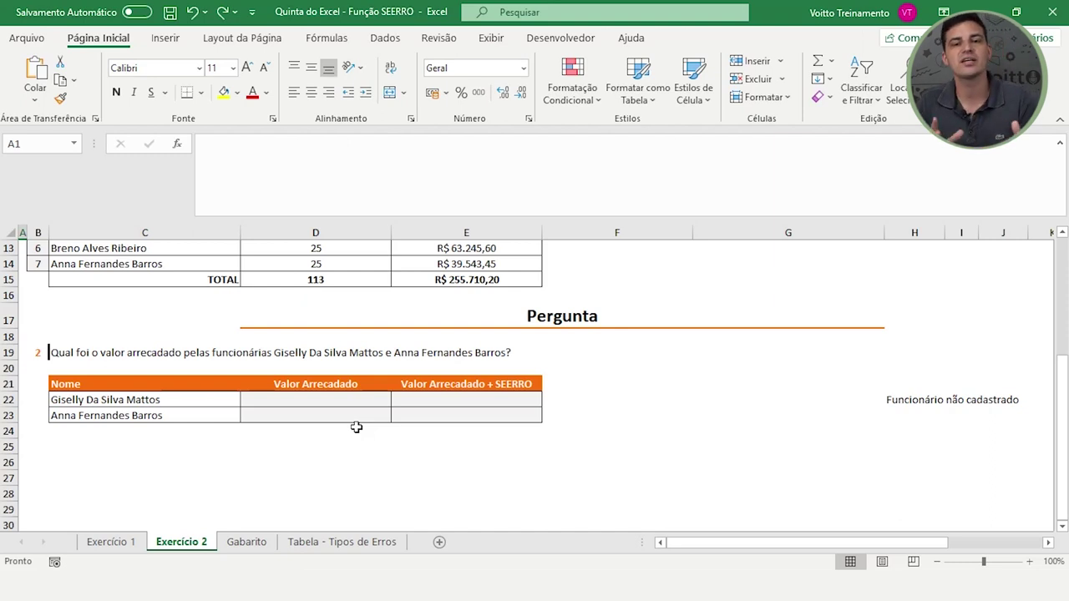
click(289, 401)
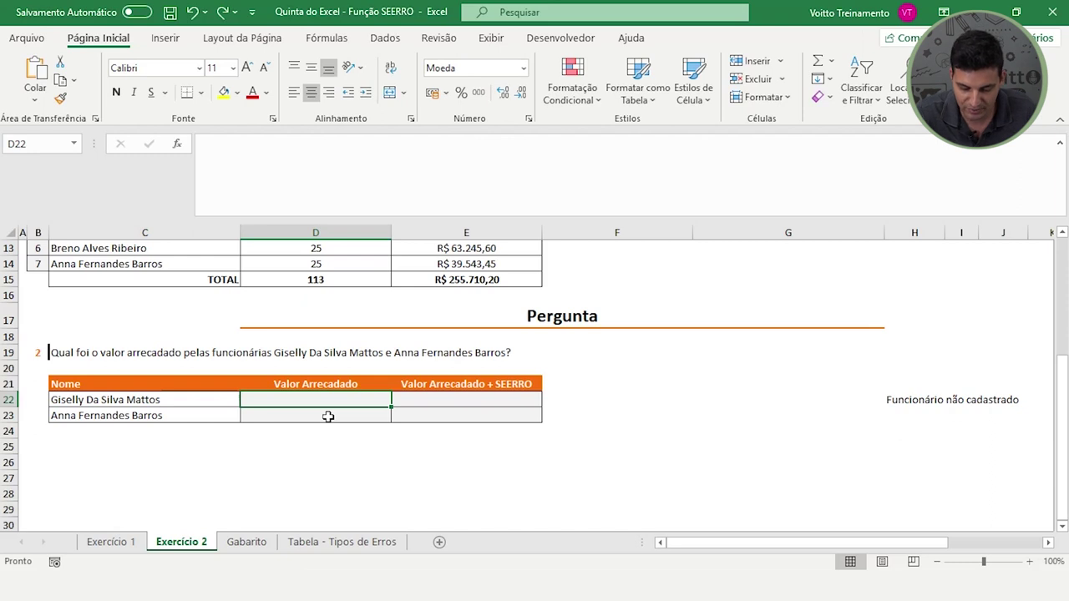
text(=)
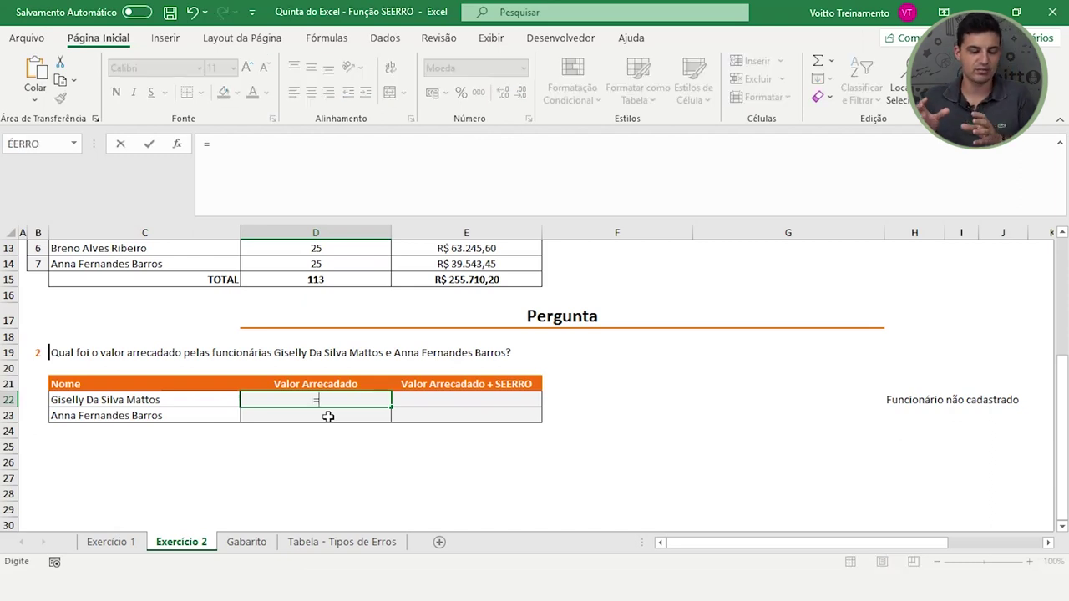
text(p)
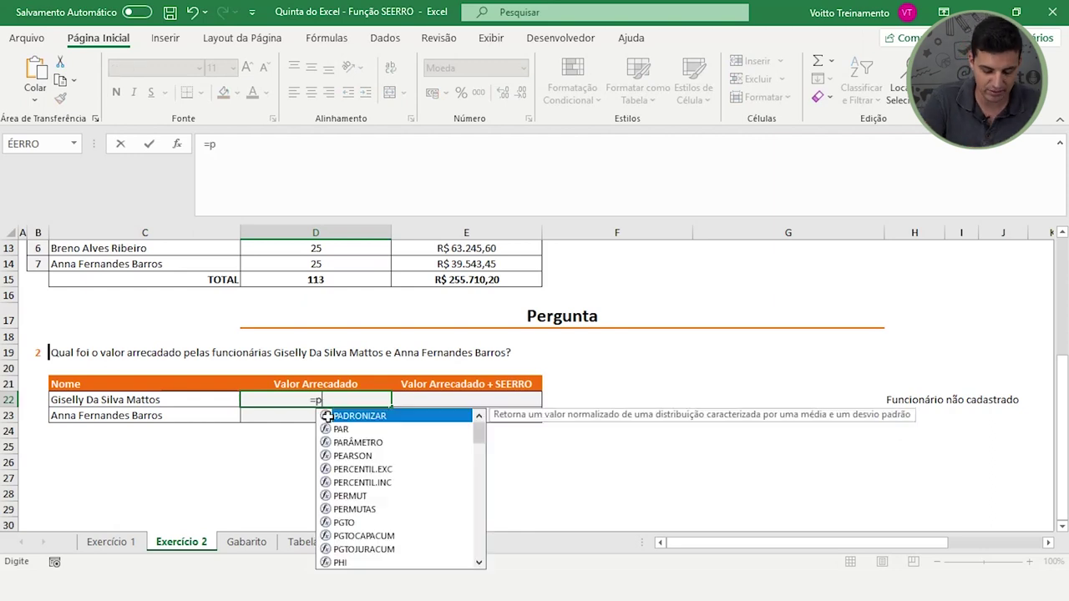
text(roc)
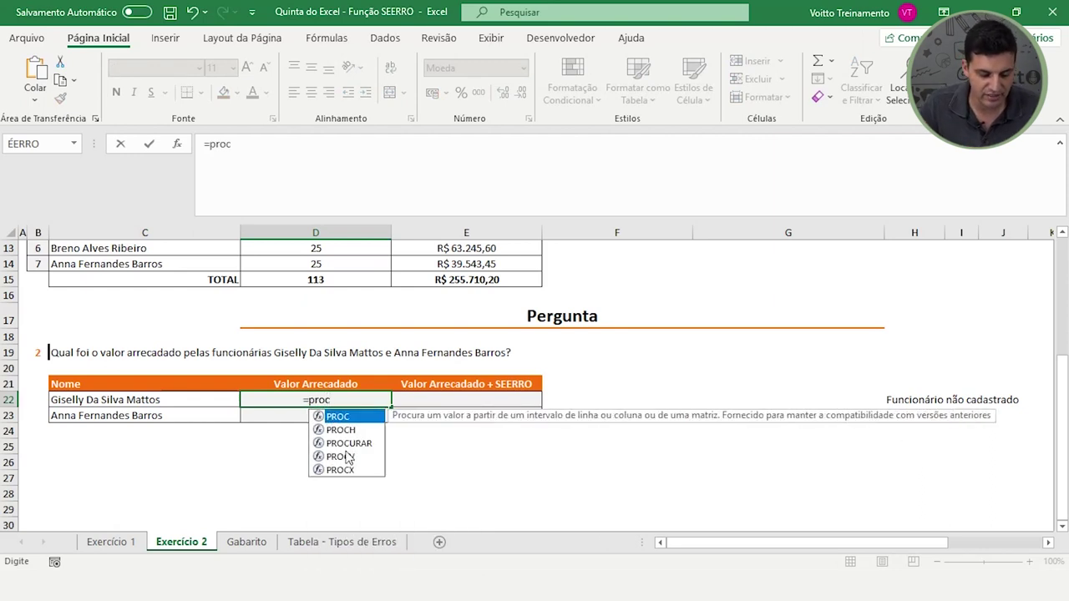
Begin D22's formula as =PROCV(C22; with the employee name as lookup value
double_click(346, 458)
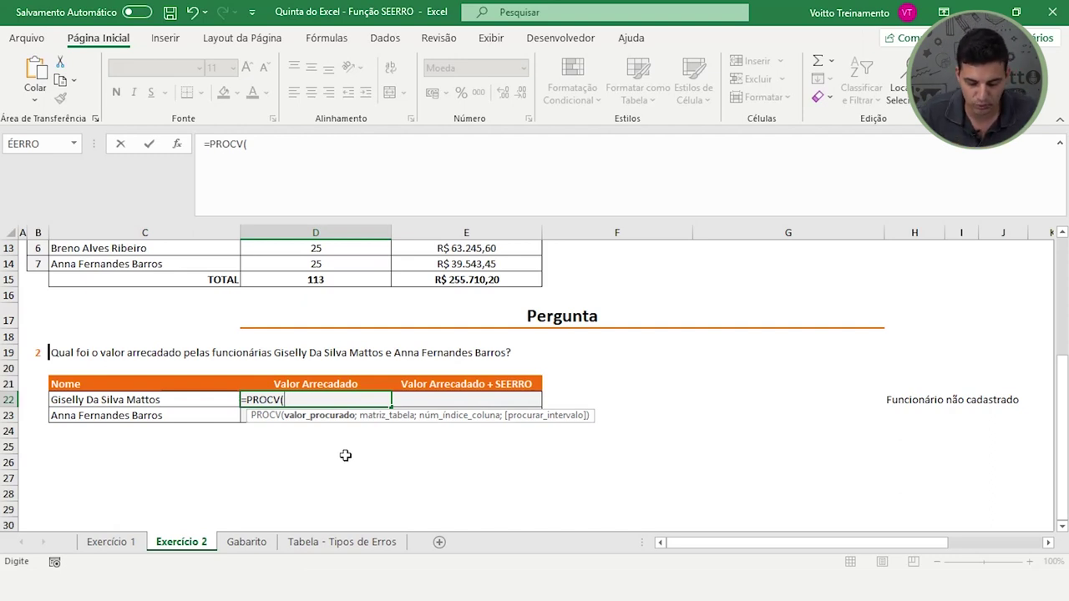
click(194, 401)
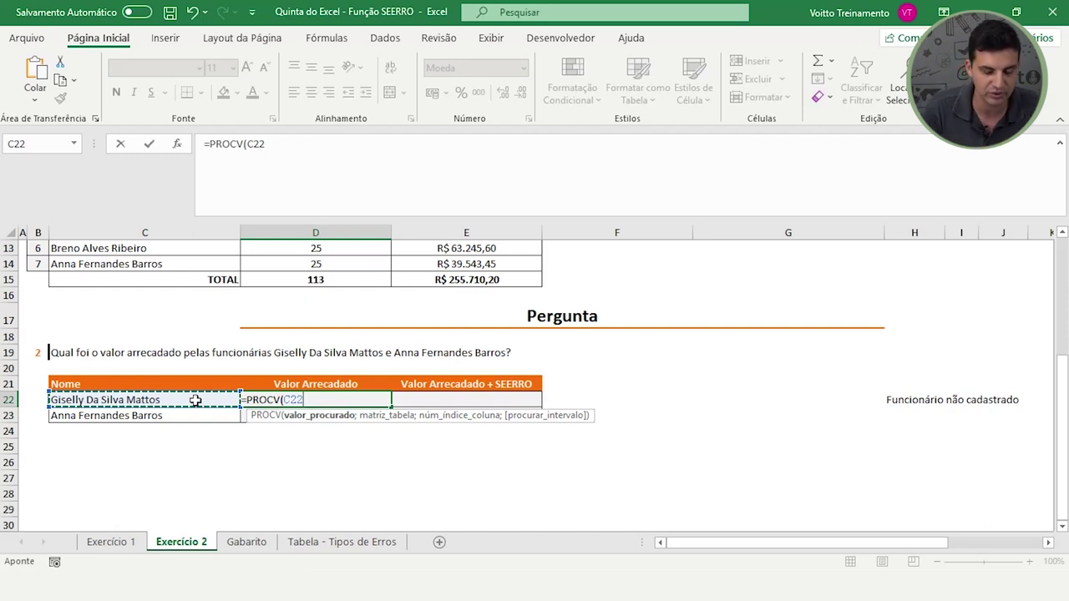
text(;)
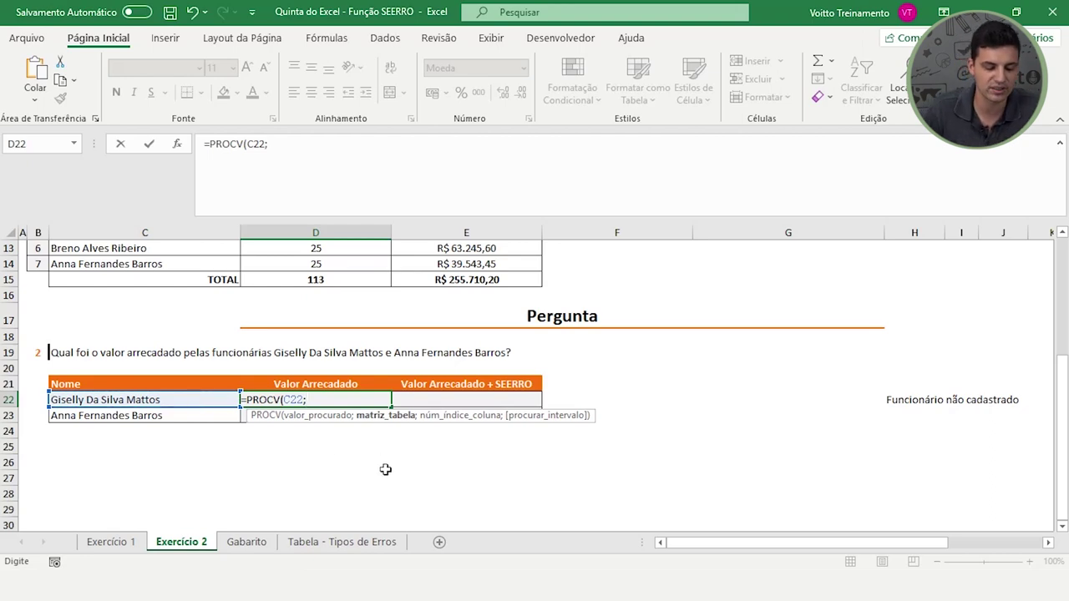
scroll(273, 424, up, 1)
scroll(251, 384, up, 2)
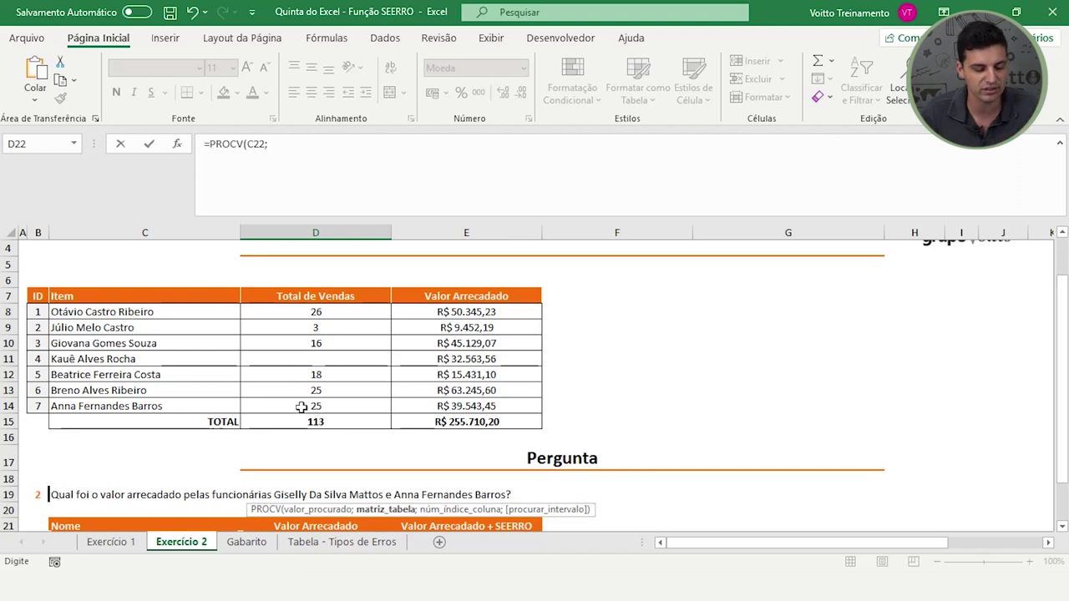
Complete and enter D22 as =PROCV(C22;$C$8:$E$14;3;), which shows #N/D
mouse_move(77, 311)
mouse_down()
mouse_move(425, 383)
mouse_move(433, 406)
mouse_up()
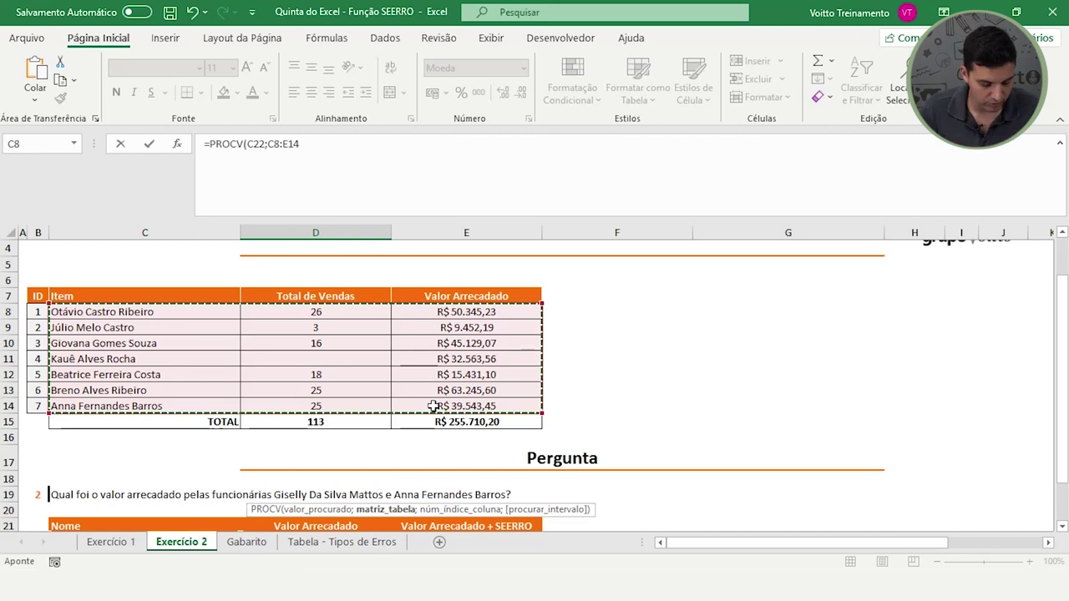
key(F4)
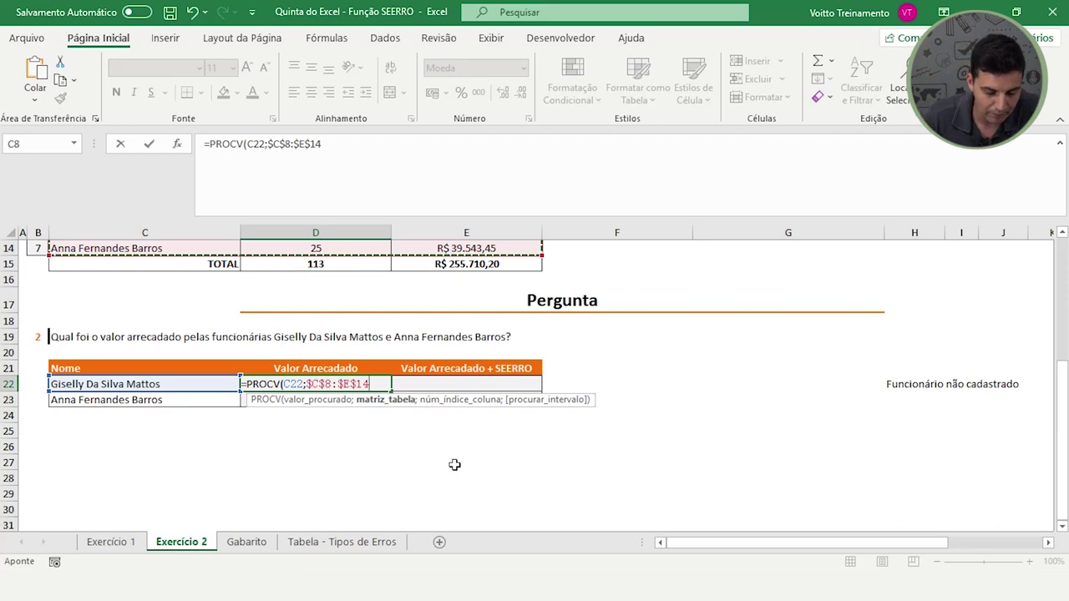
text(;)
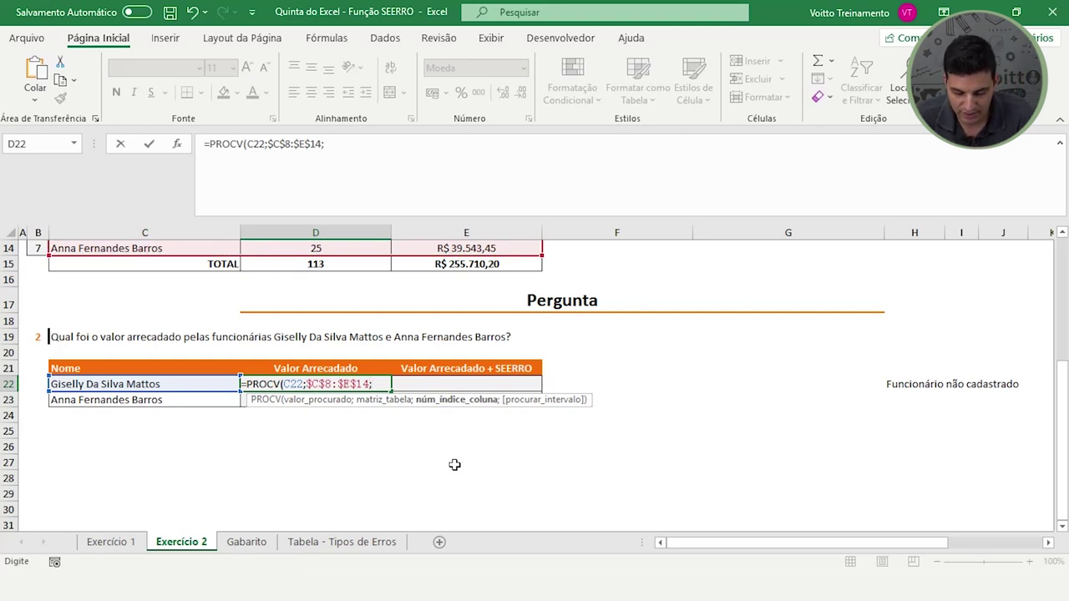
text(0)
drag(1061, 442, 1062, 345)
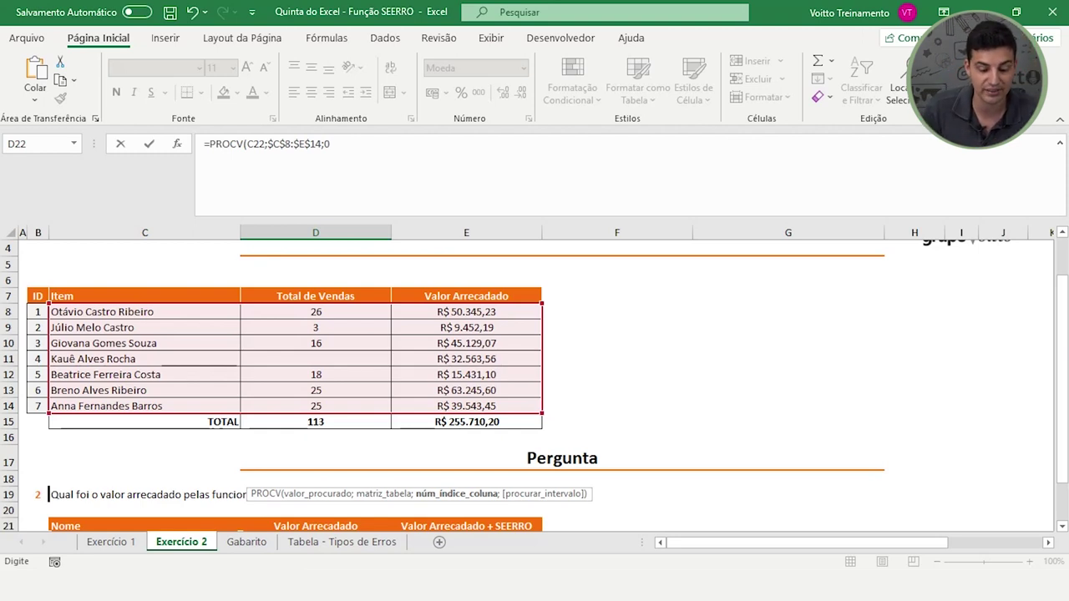
scroll(563, 371, down, 1)
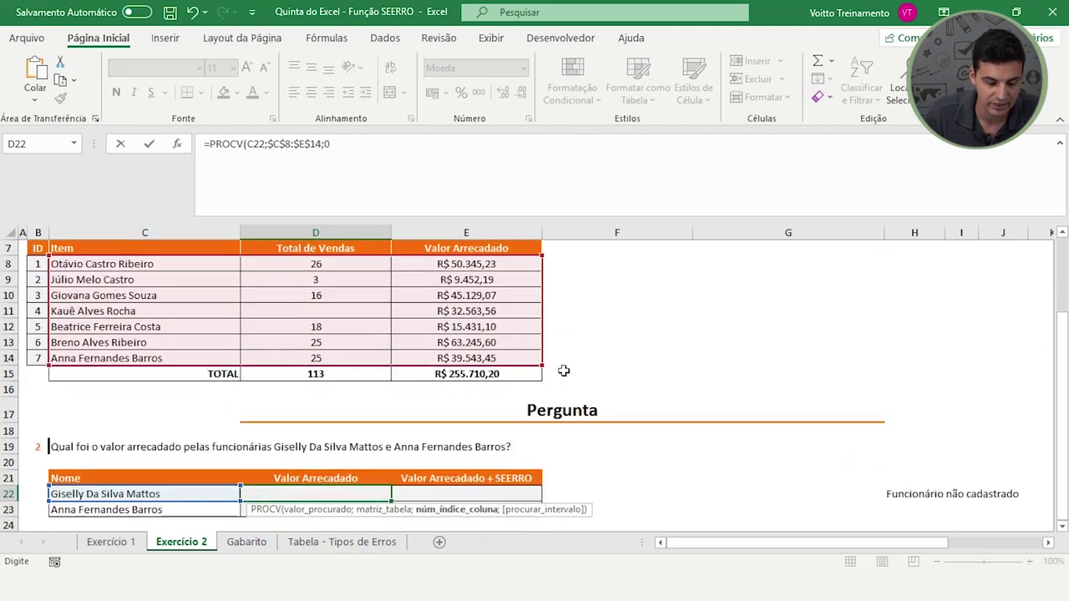
scroll(564, 371, down, 1)
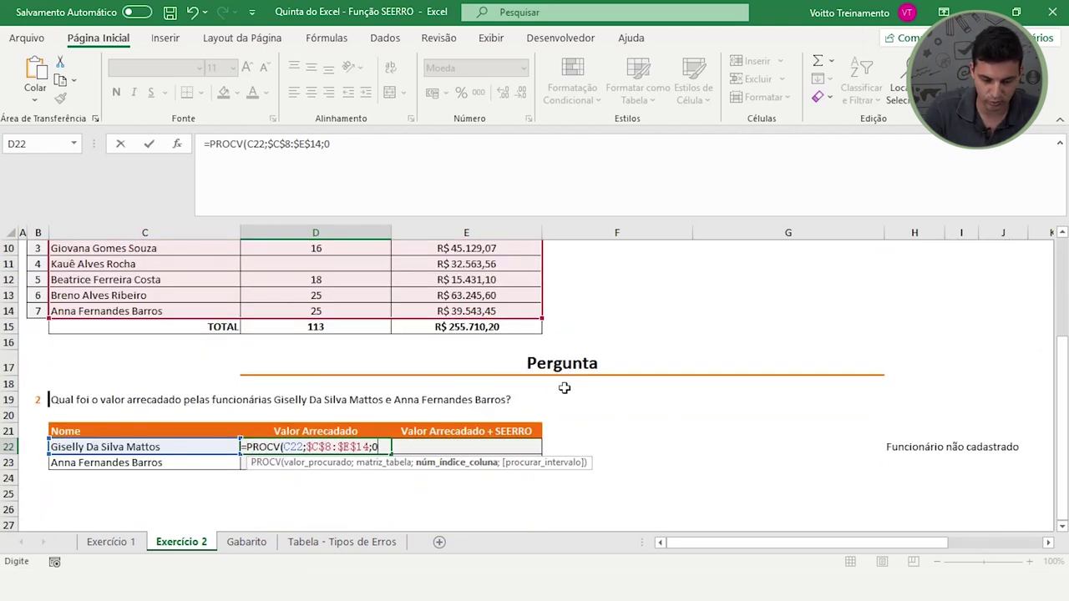
key(BackSpace)
text(3)
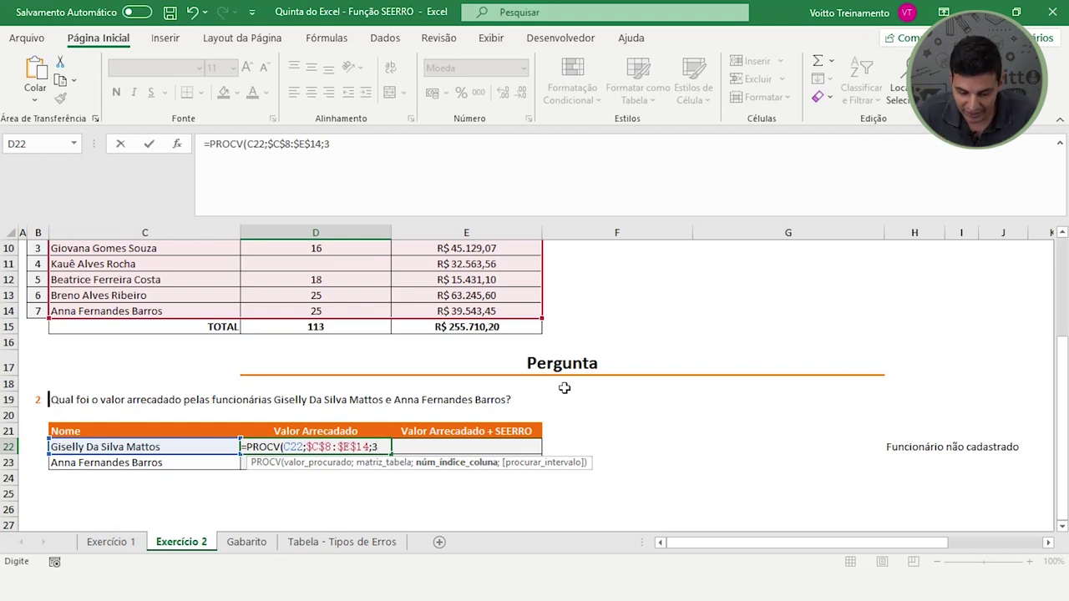
text(;)
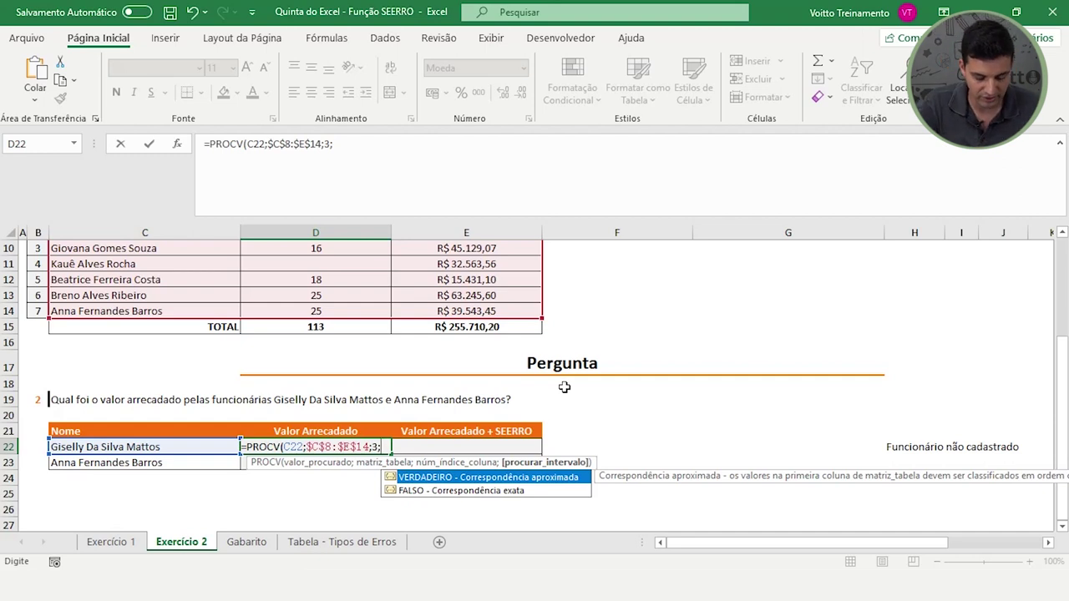
text())
key(Return)
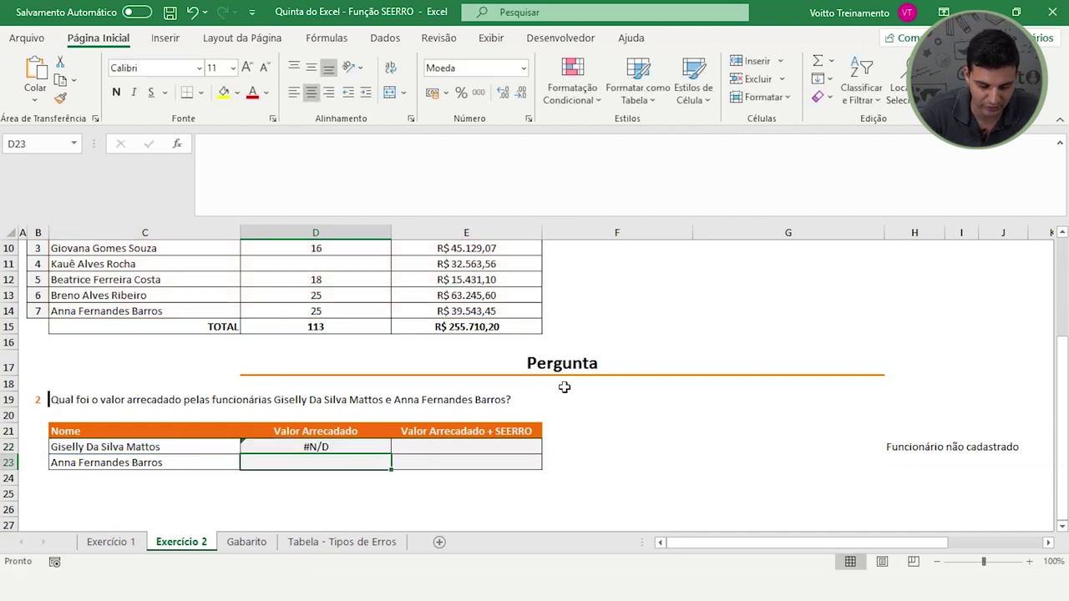
Fill D22's lookup down to D23, which returns R$ 39.543,45, and check both cells
click(375, 447)
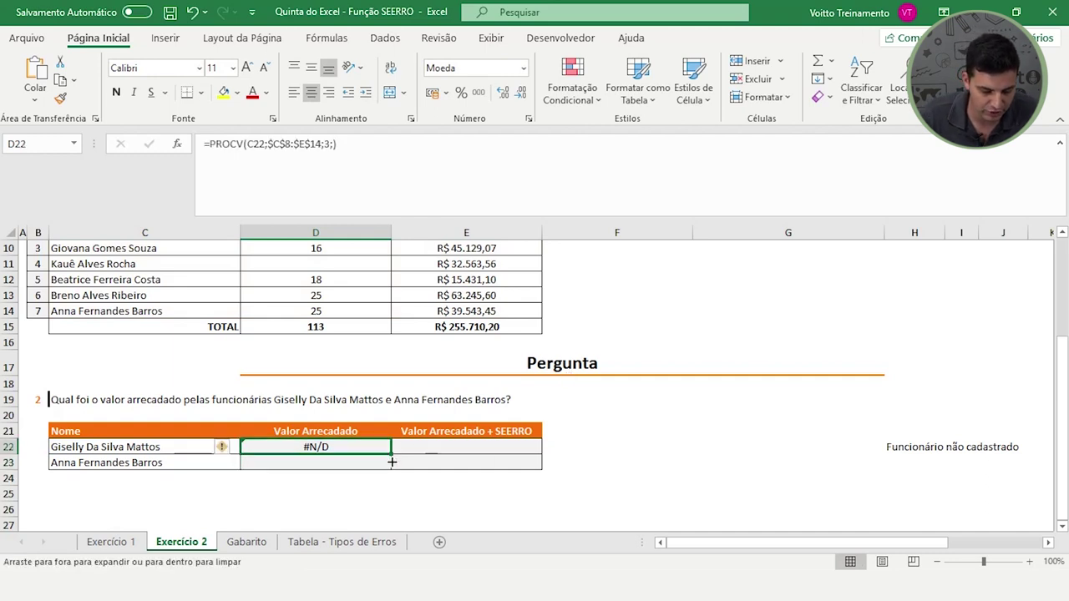
drag(392, 454, 392, 467)
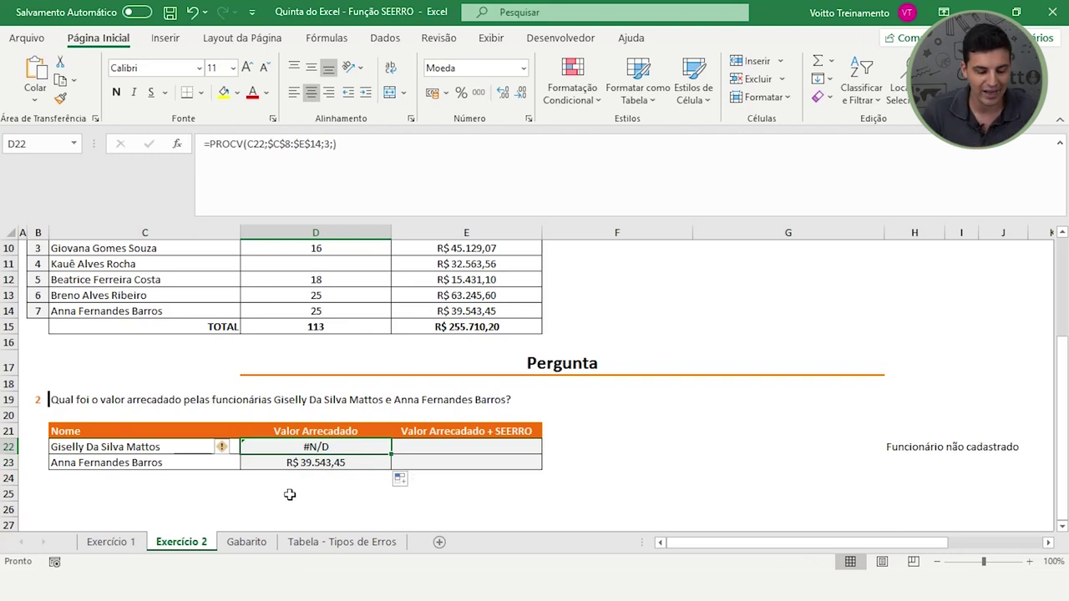
click(152, 450)
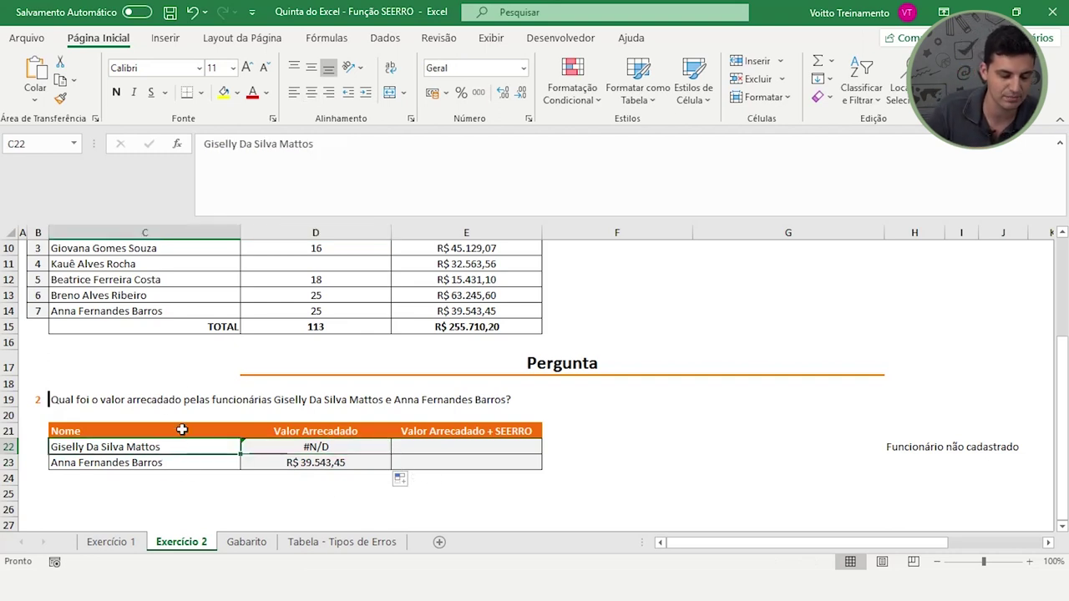
click(308, 462)
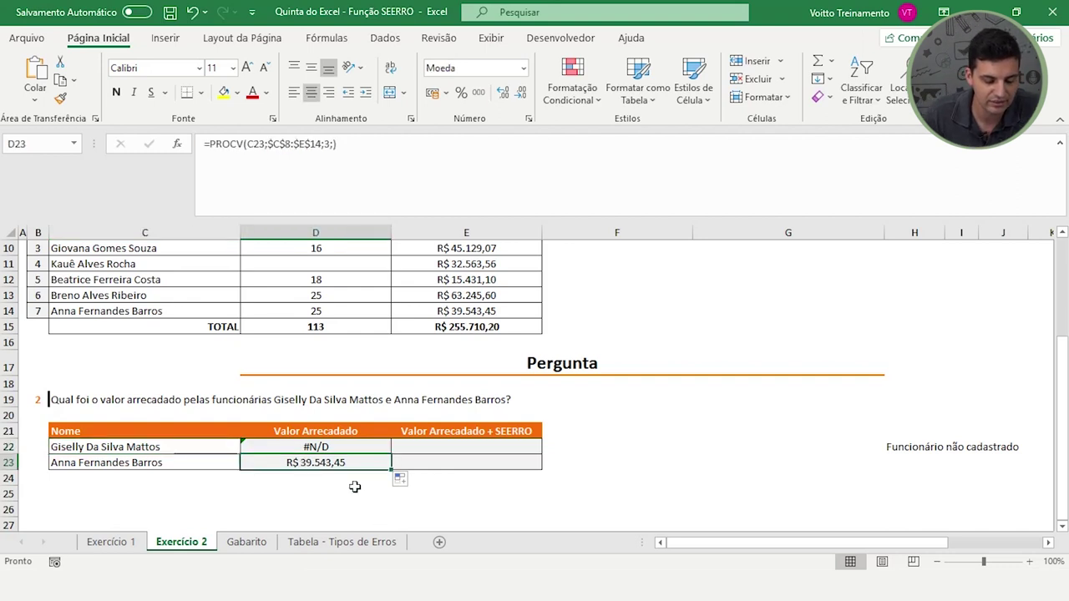
scroll(295, 474, up, 1)
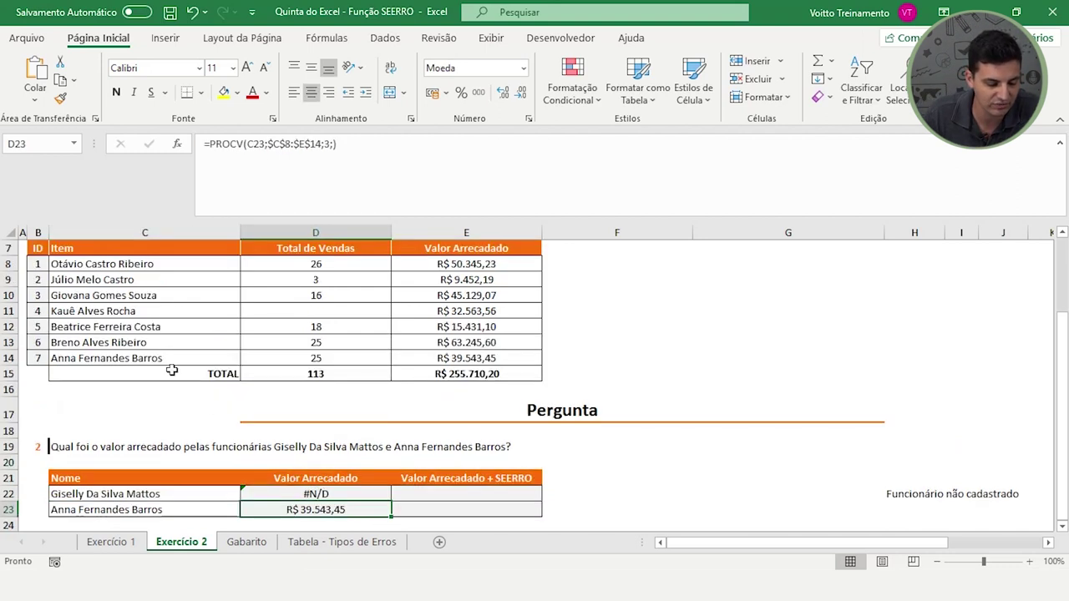
click(7, 358)
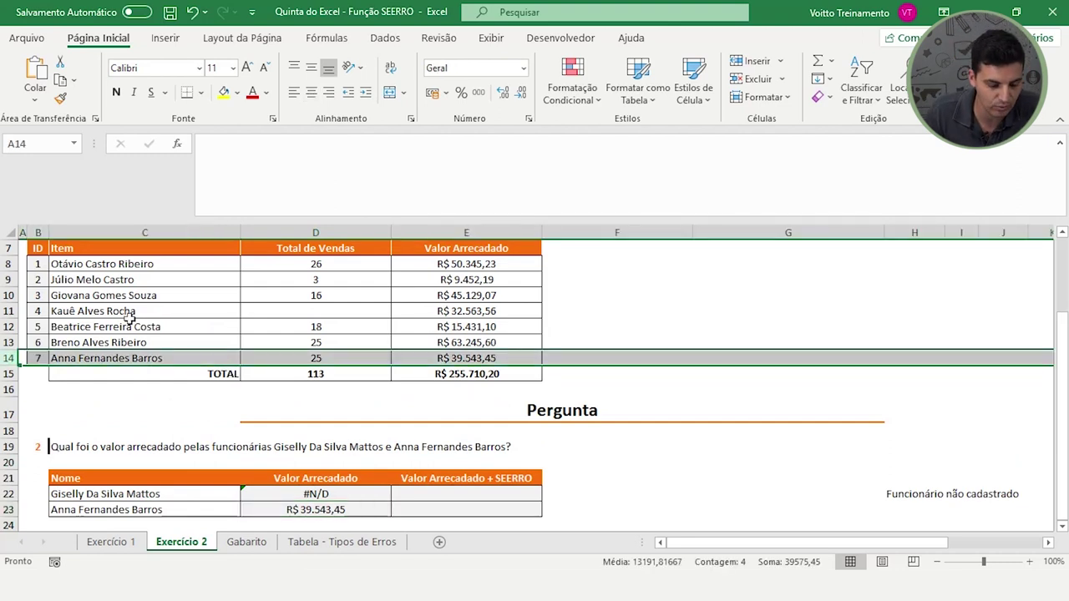
click(297, 495)
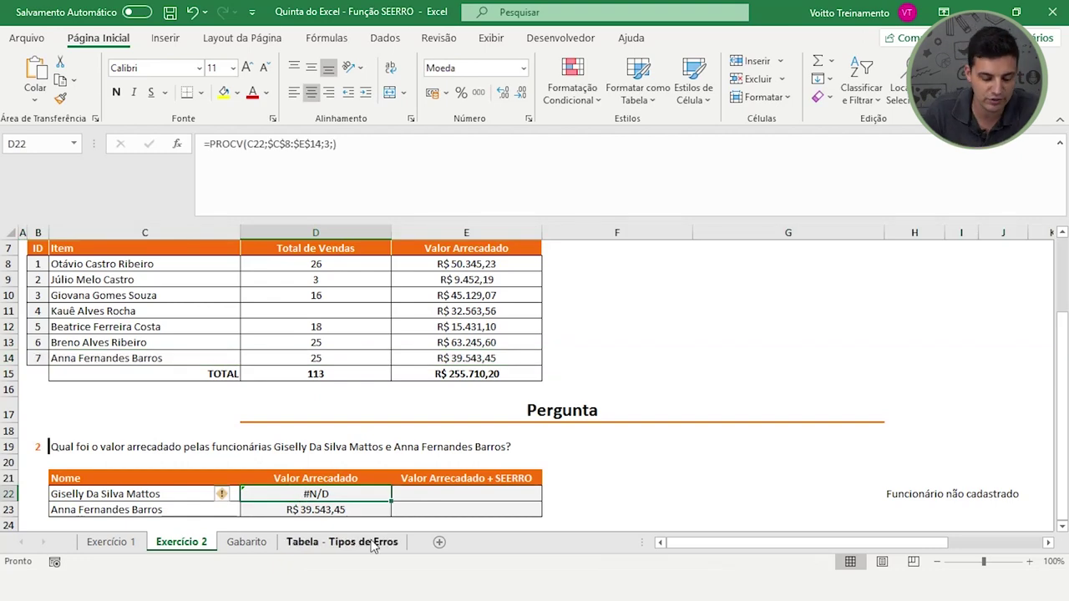
click(341, 542)
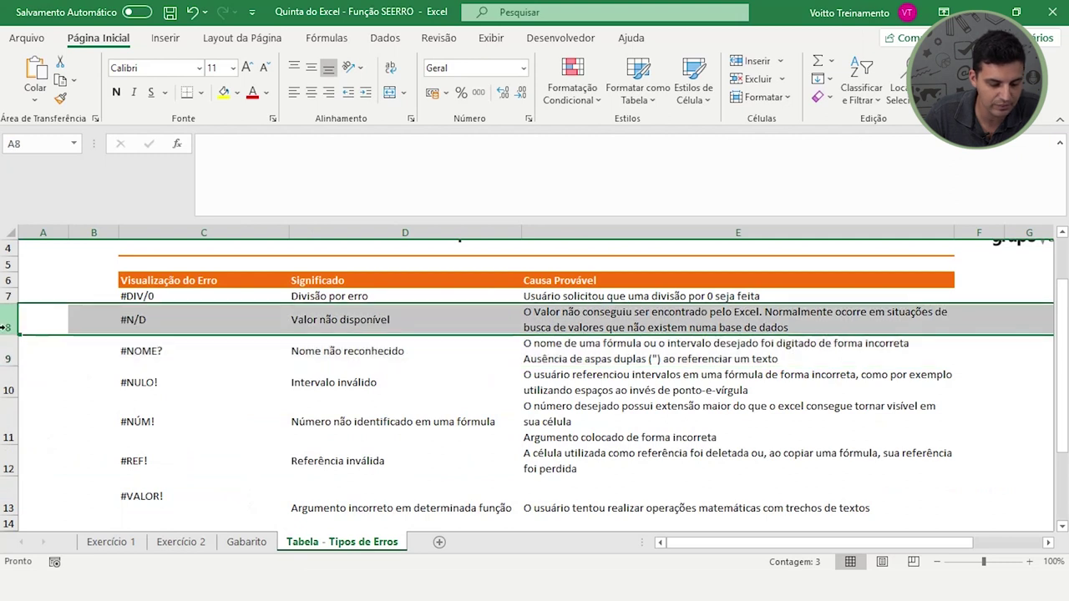
click(7, 326)
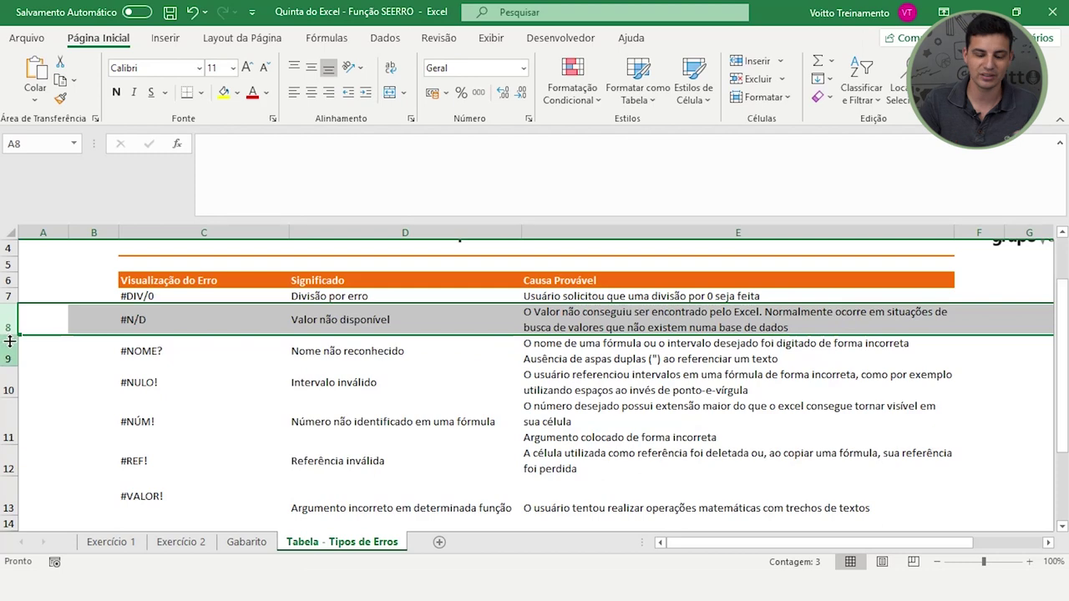
click(201, 544)
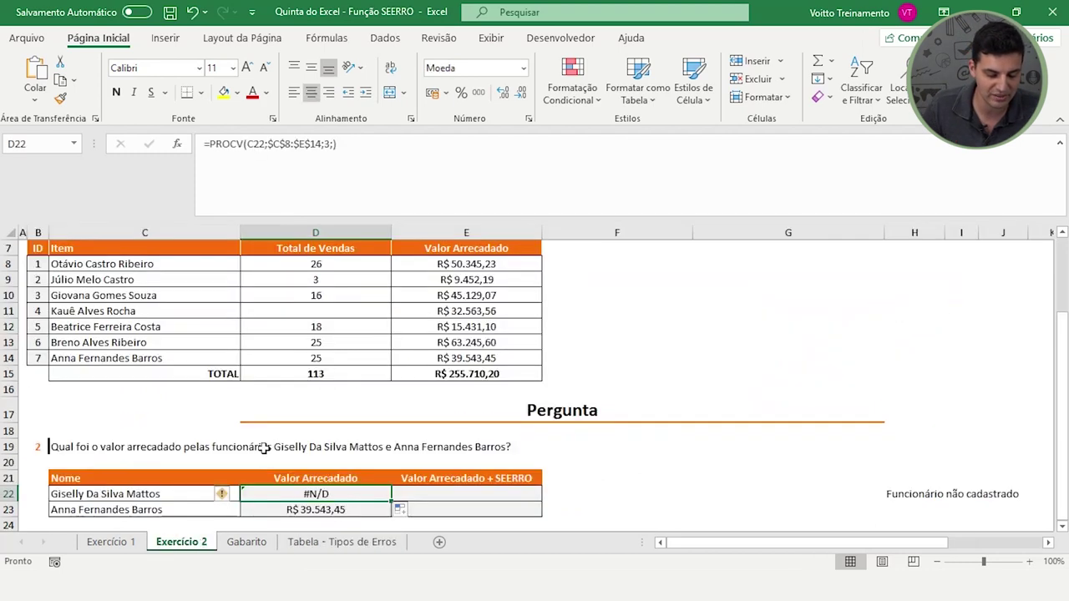
Review the D22 and D23 lookup results, then type =see in E22
scroll(409, 478, down, 2)
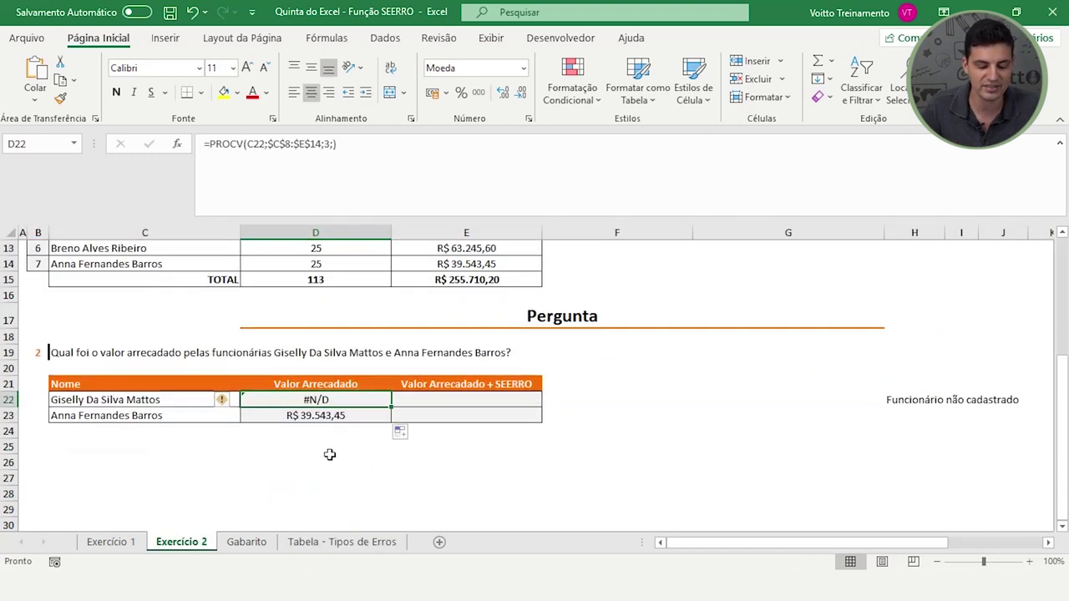
click(327, 449)
click(316, 414)
click(334, 397)
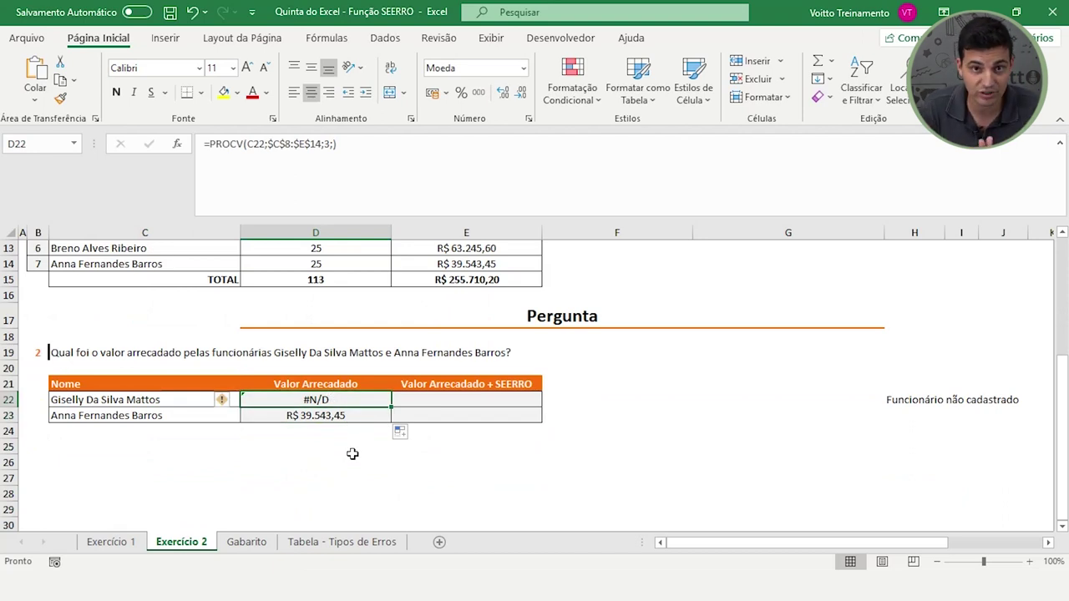
key(Down)
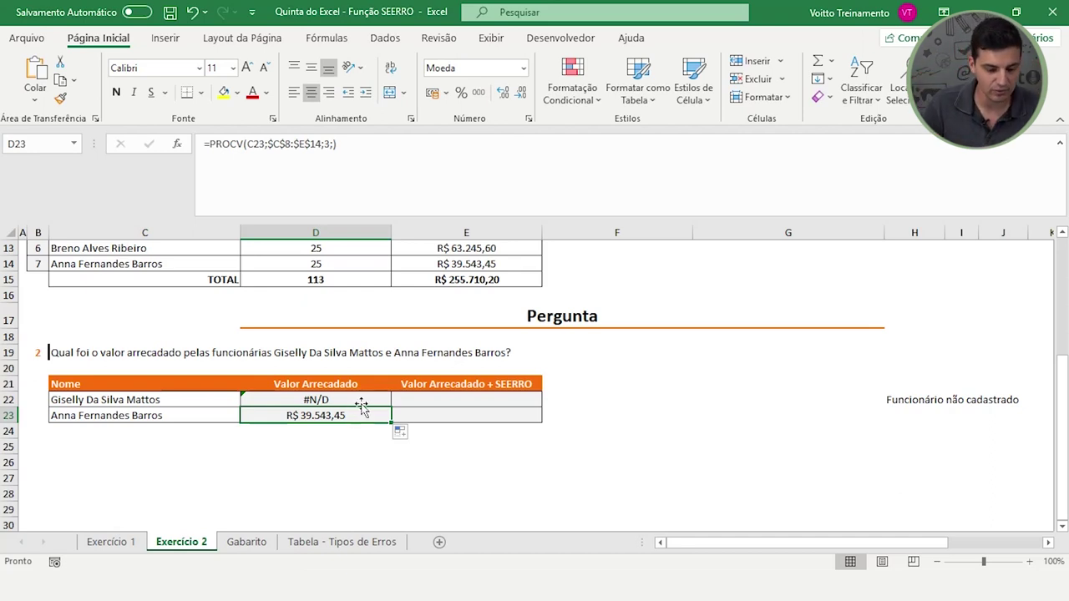
click(422, 399)
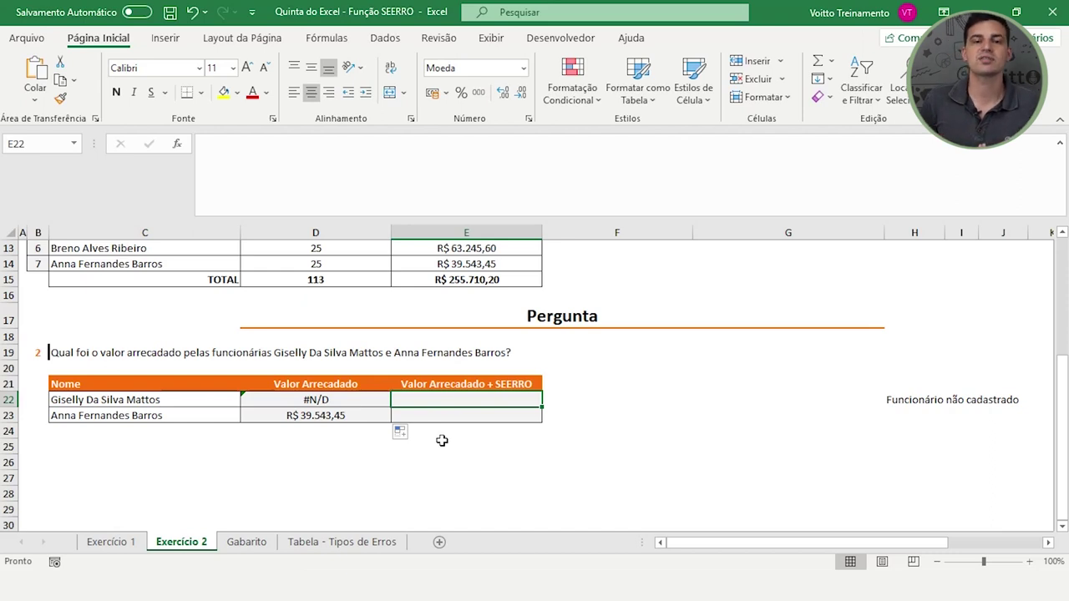
text(=)
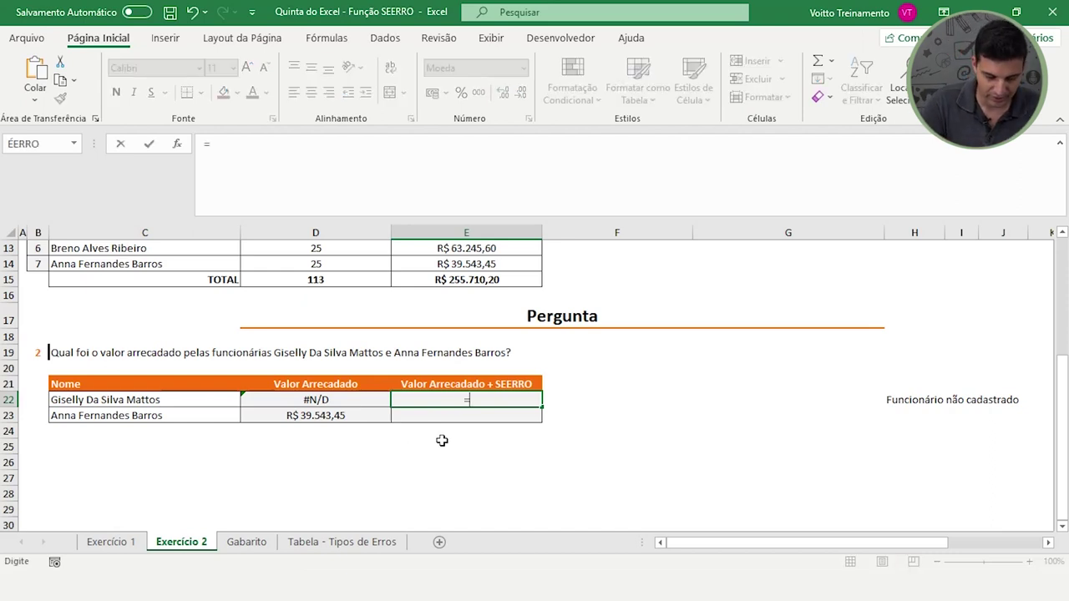
text(see)
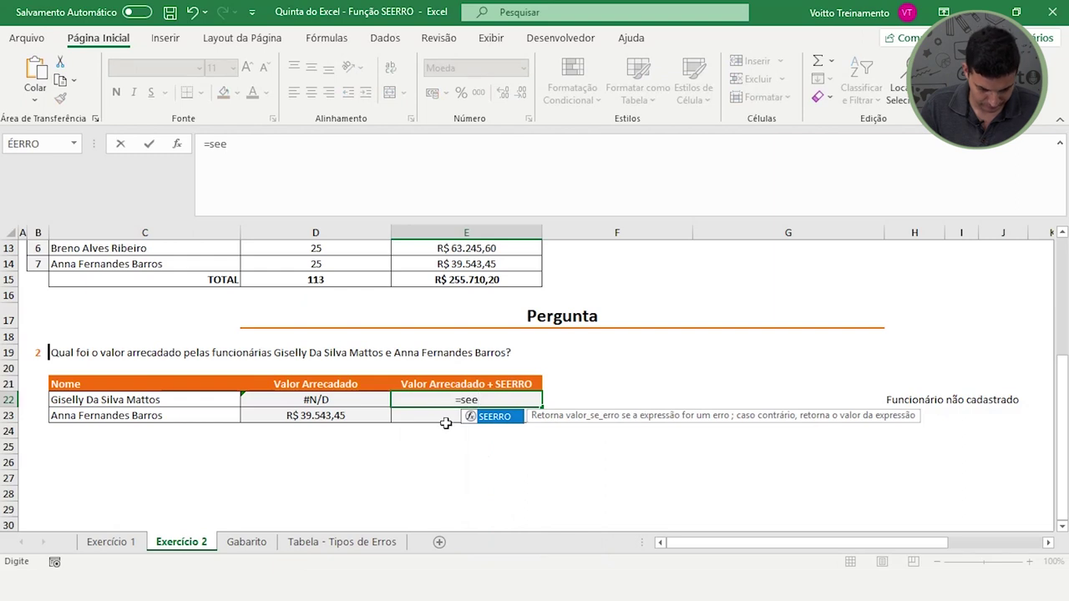
Insert SEERRO with a nested PROCV into E22's formula, removing the stray characters
double_click(490, 416)
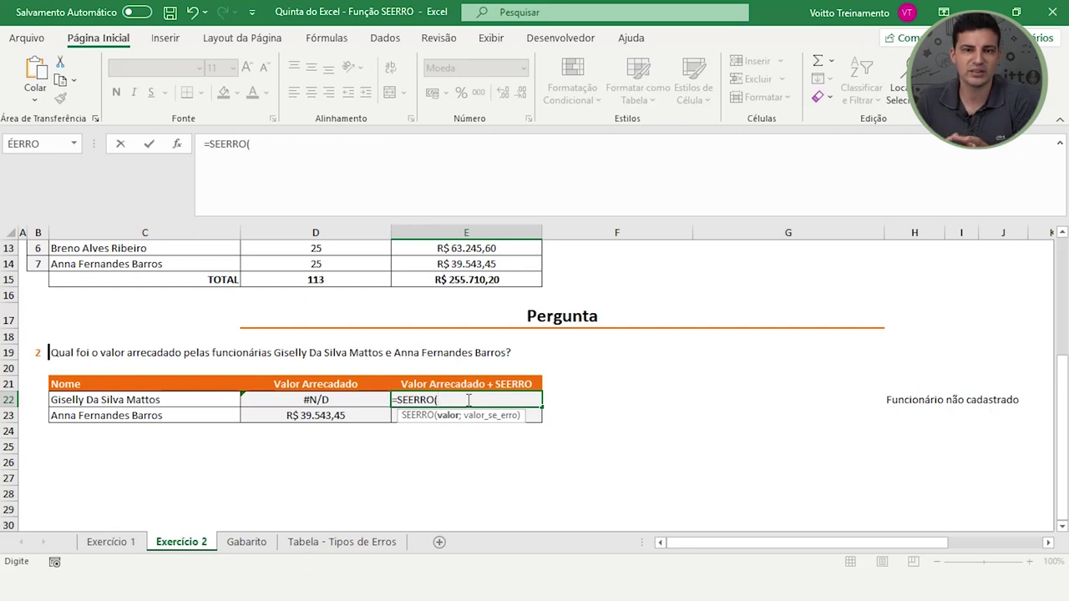
text(proc)
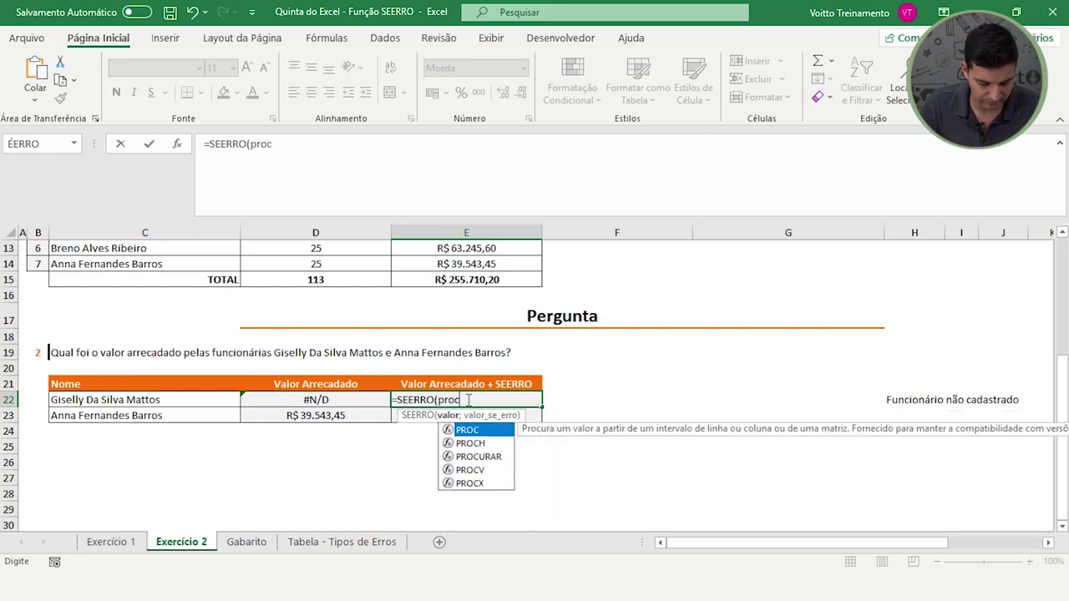
text(v0)
double_click(482, 430)
text(0)
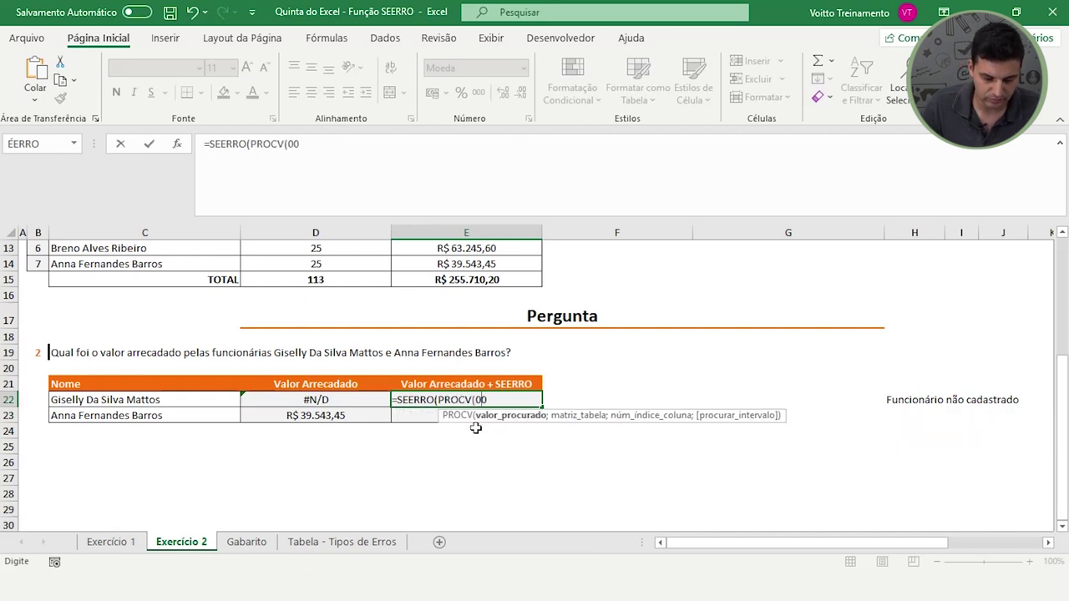
key(Return)
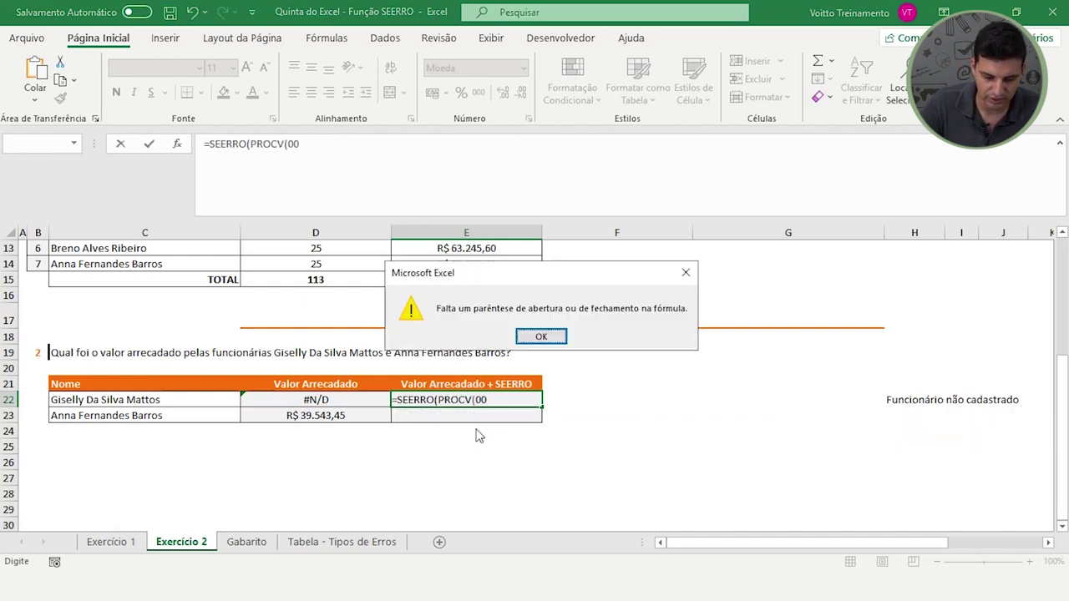
key(Return)
key(BackSpace)
key(BackSpace)
key(BackSpace)
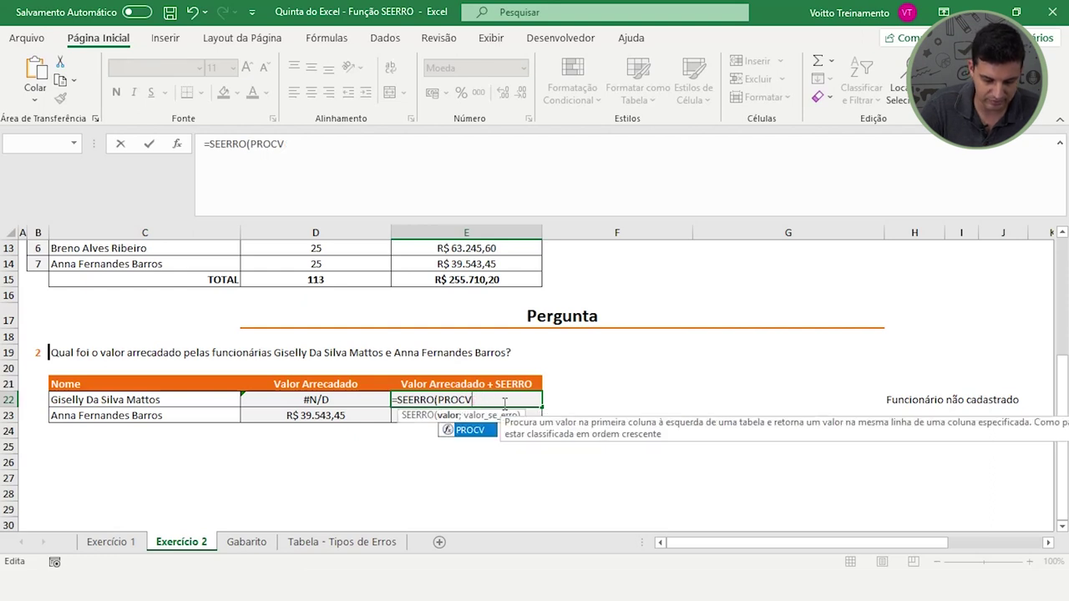
text(()
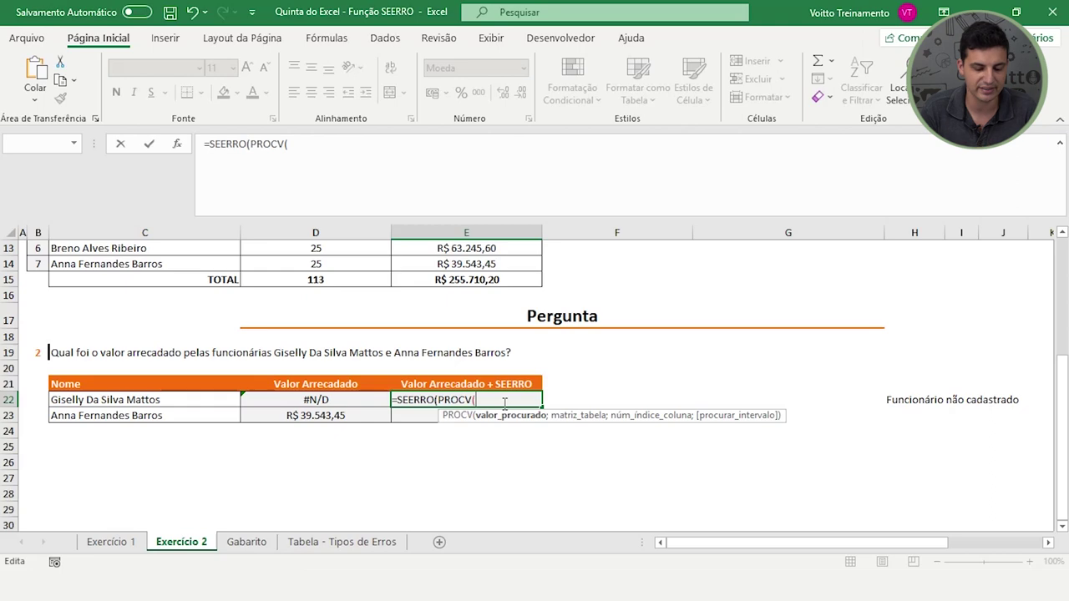
Use C22 as the lookup value and C8:E14 as the PROCV table range
click(152, 400)
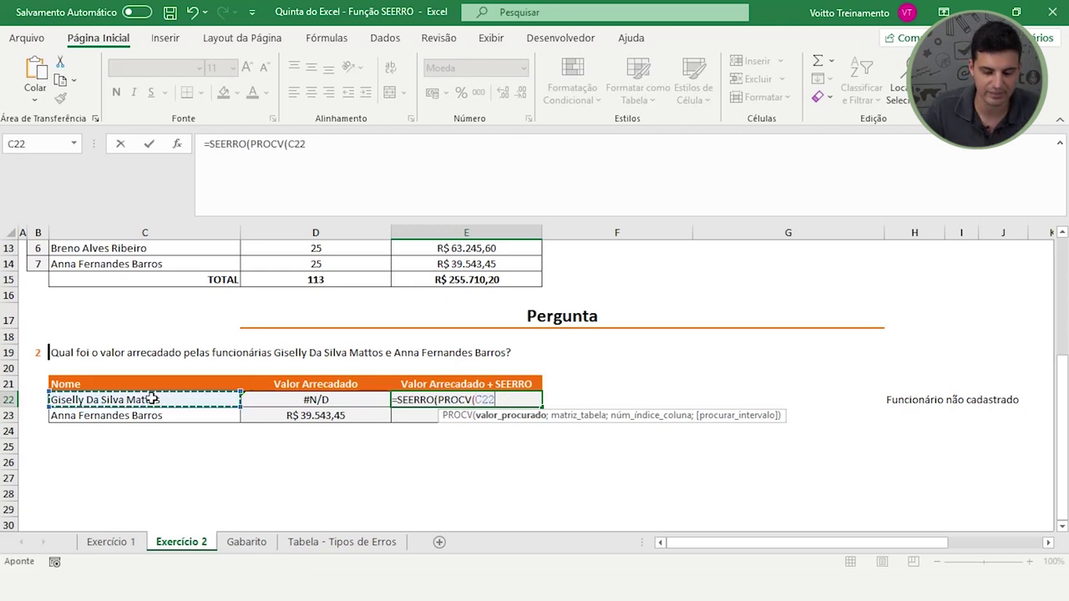
text(;)
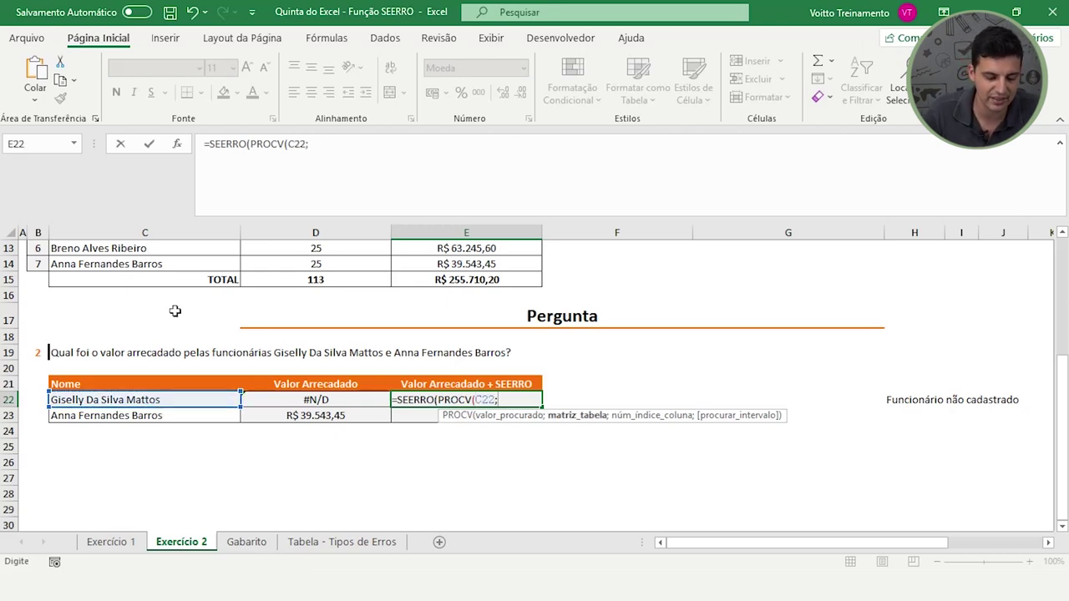
scroll(175, 311, up, 2)
scroll(175, 311, up, 1)
drag(144, 312, 456, 405)
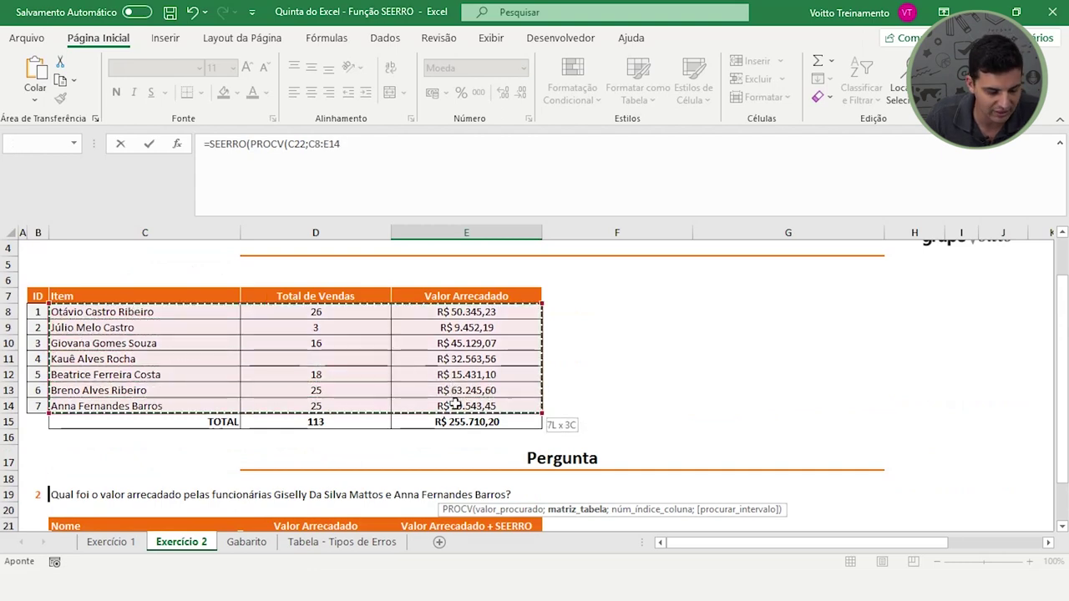
scroll(456, 405, down, 1)
scroll(455, 405, down, 2)
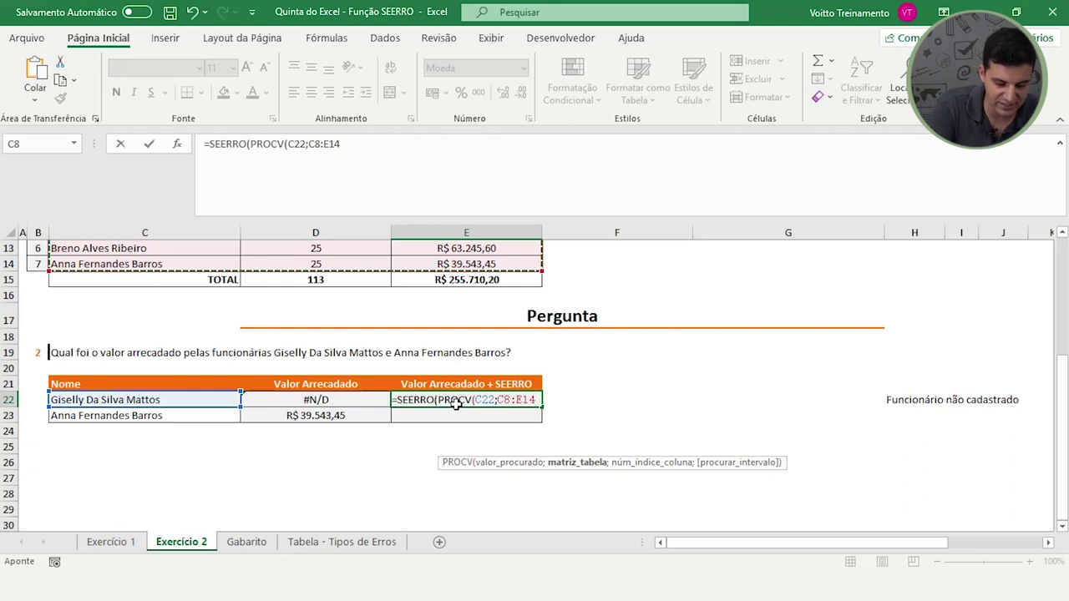
Lock the range as $C$8:$E$14 and close the PROCV with column 3
key(F4)
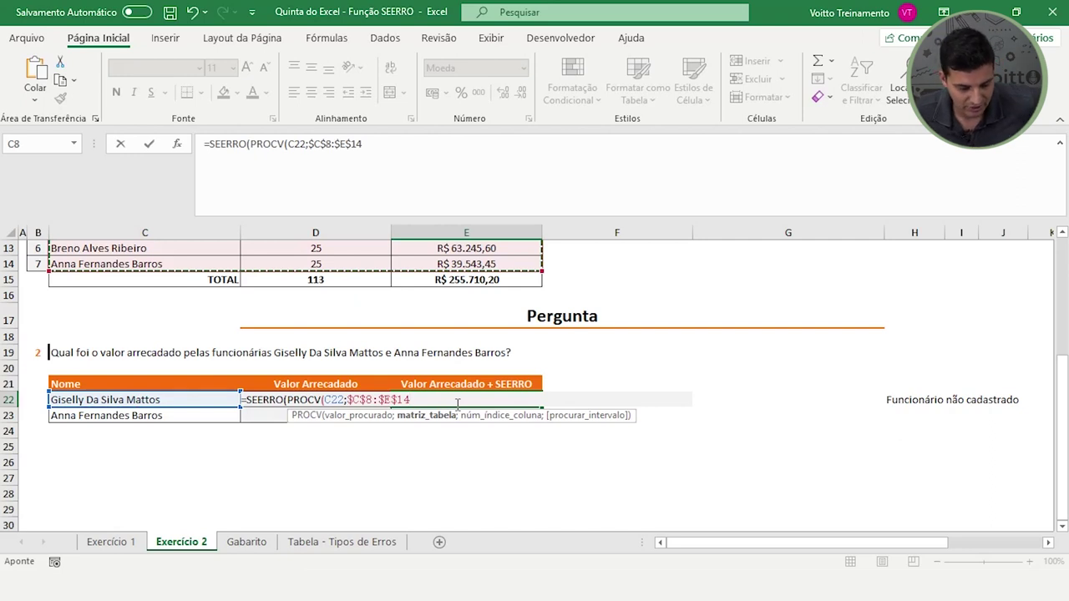
text(;3)
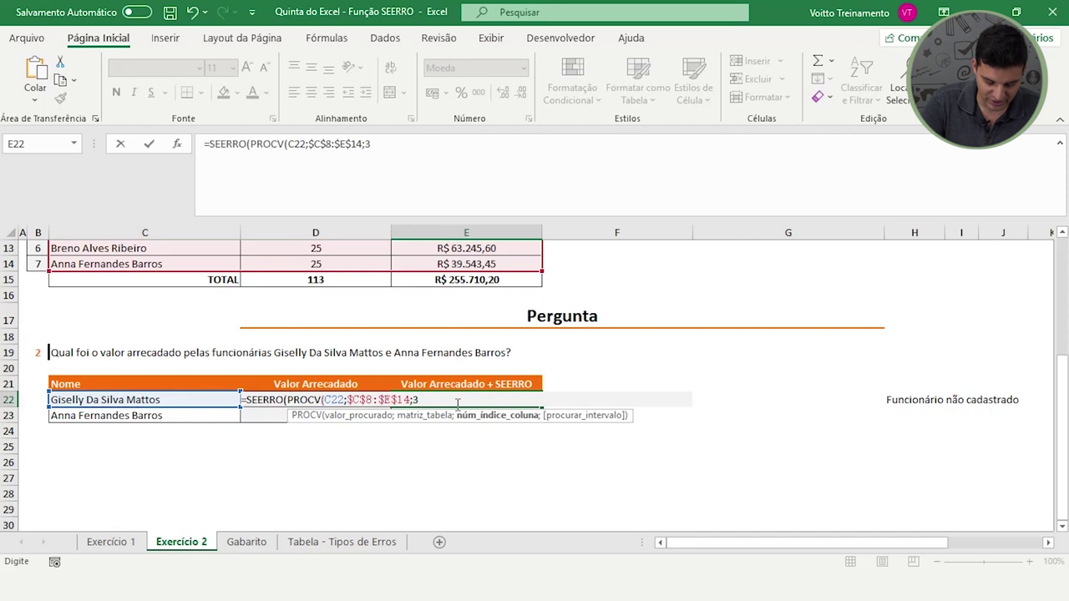
text(;)
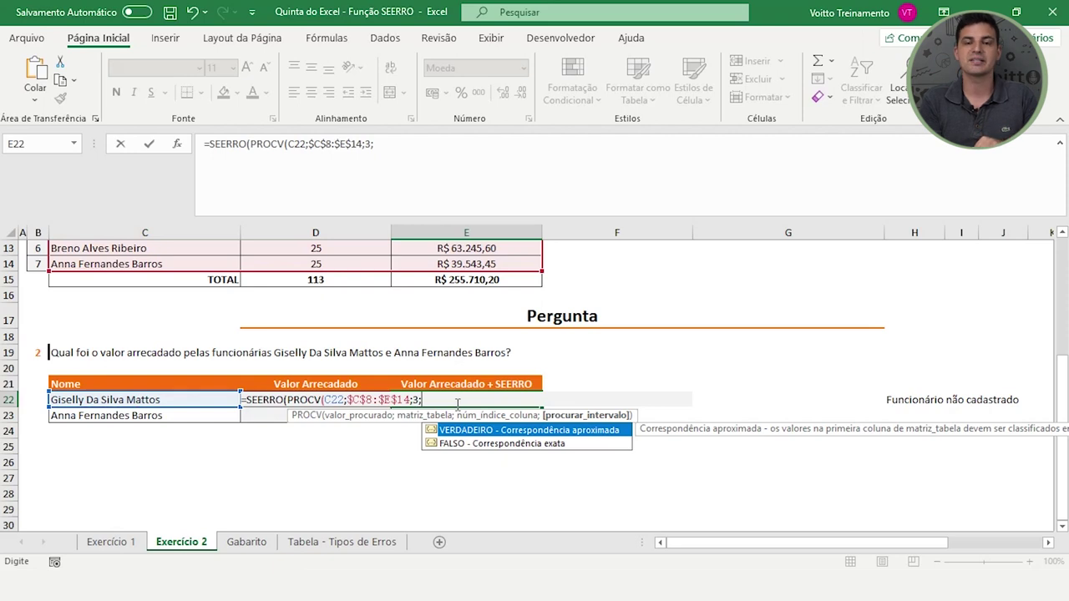
text())
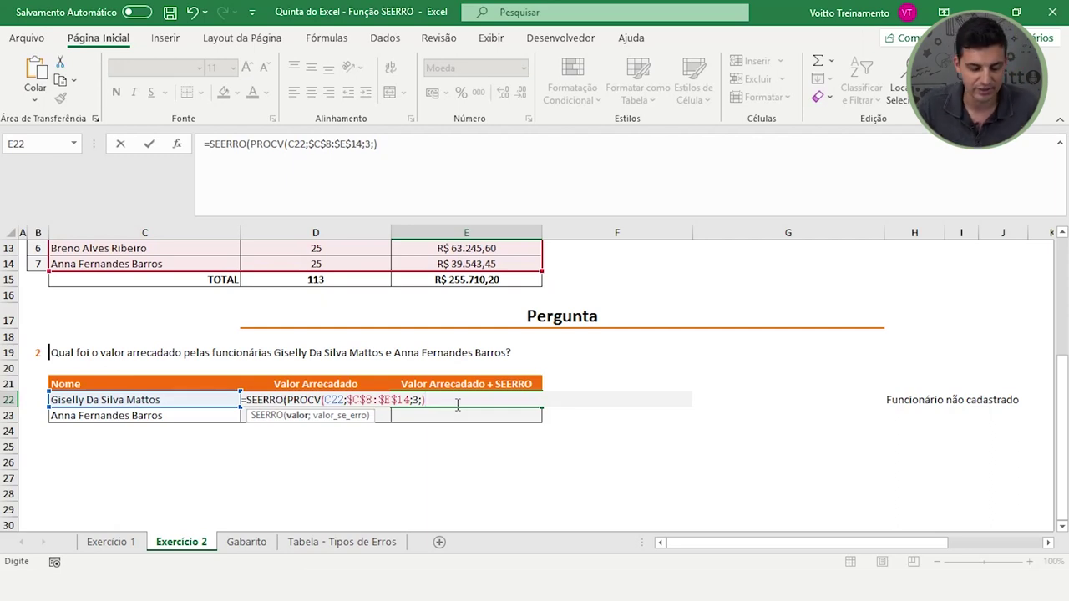
Add "Funcionário não cadastrado" as SEERRO's fallback value and close the formula
text(;)
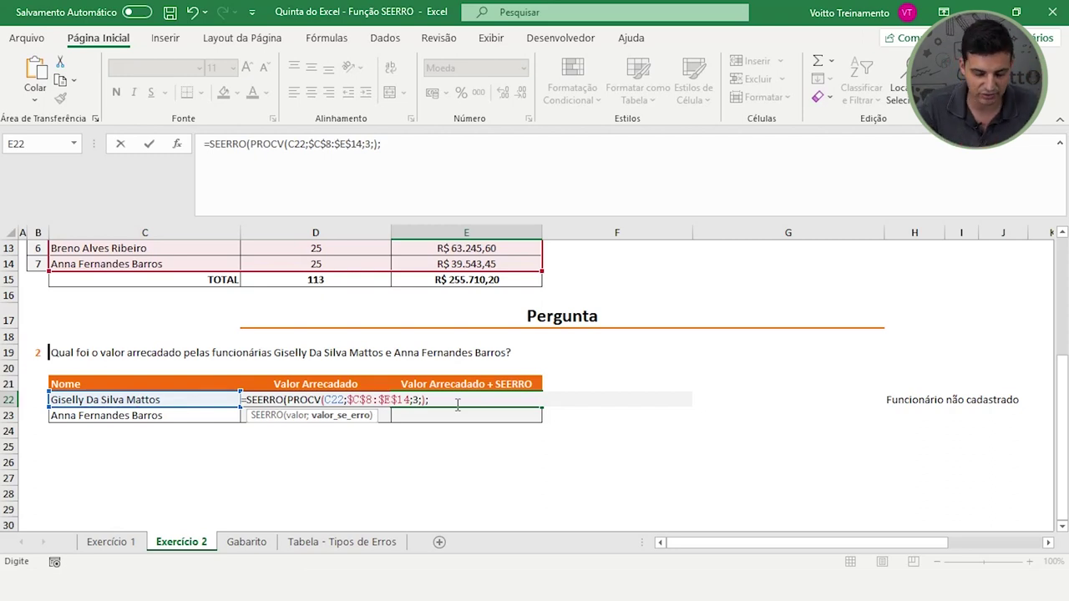
text("Funcion)
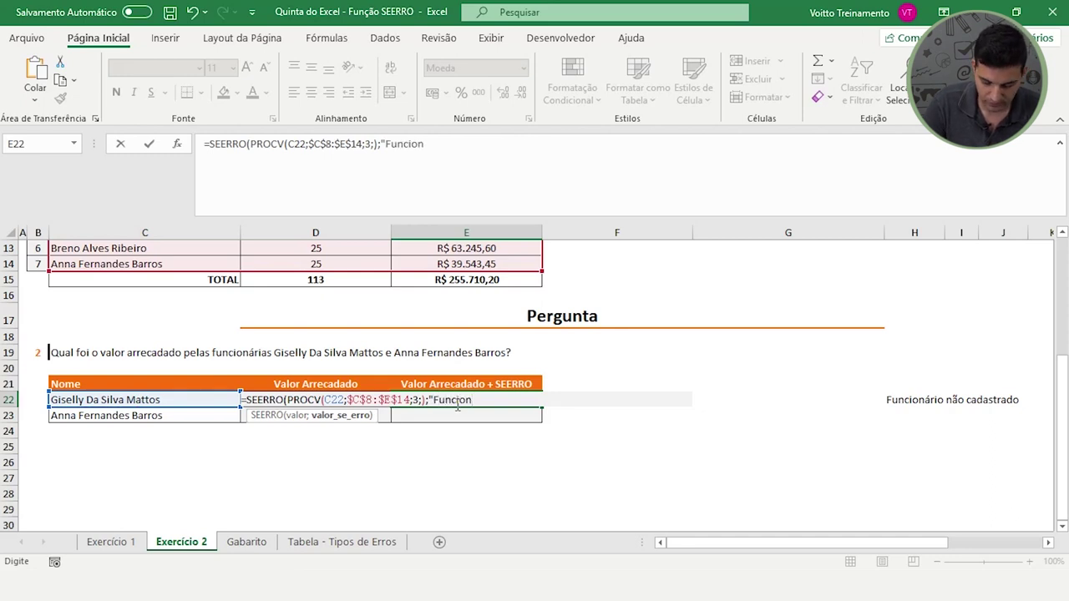
text(ário )
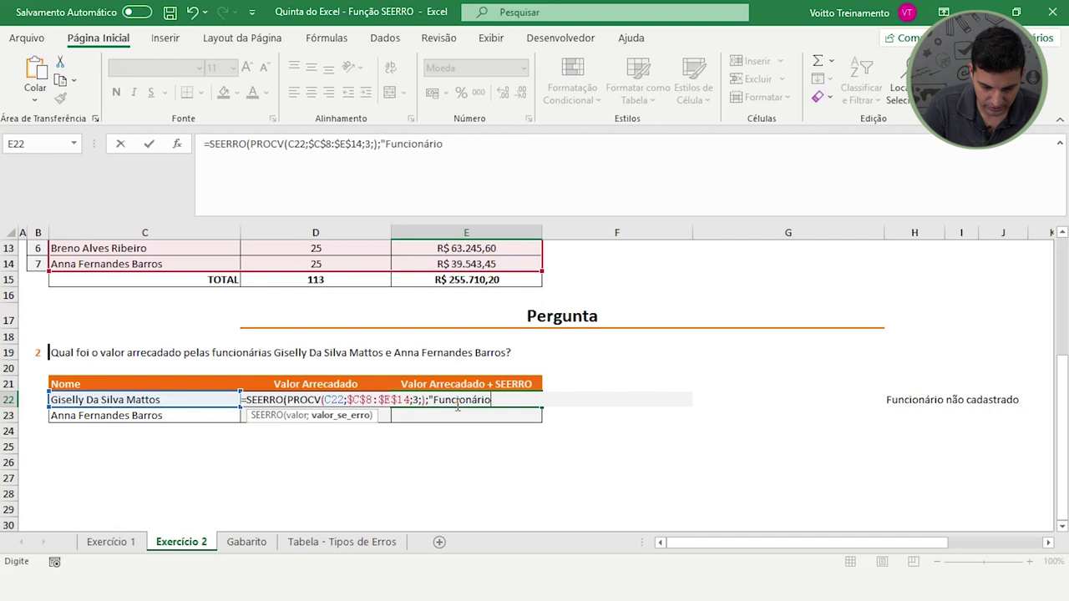
text(não)
key(BackSpace)
key(BackSpace)
text(ão cadasa)
key(BackSpace)
text(trado")
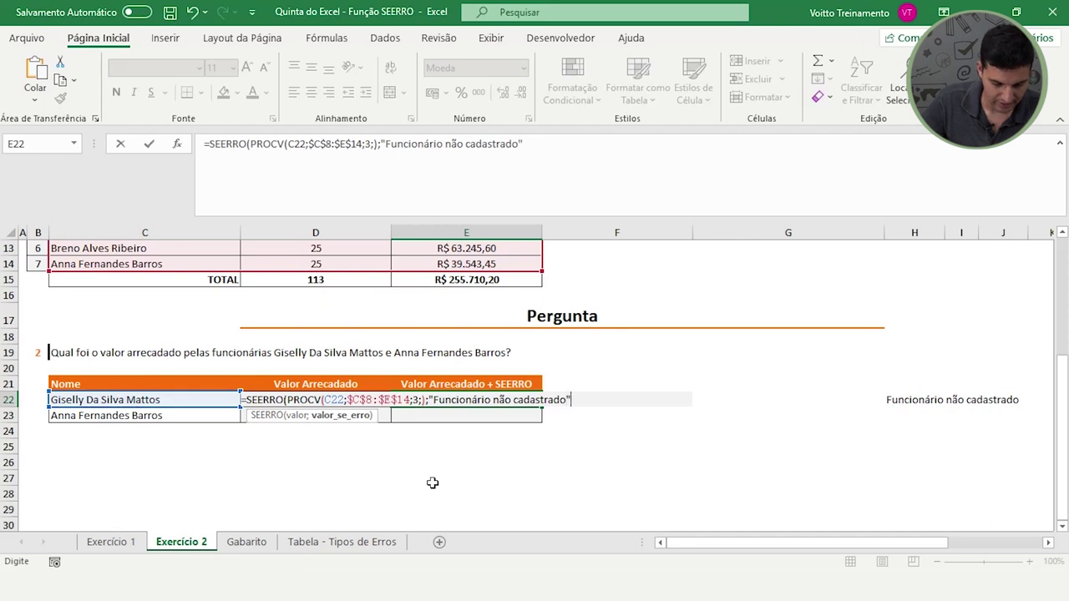
text())
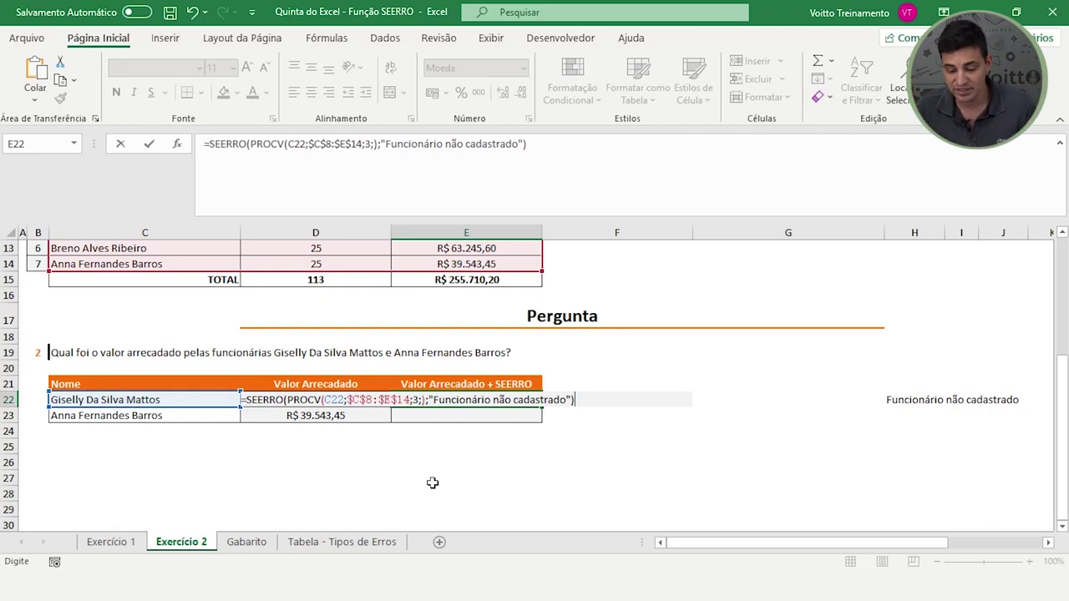
Enter E22's SEERRO formula and fill it down to E23
key(Return)
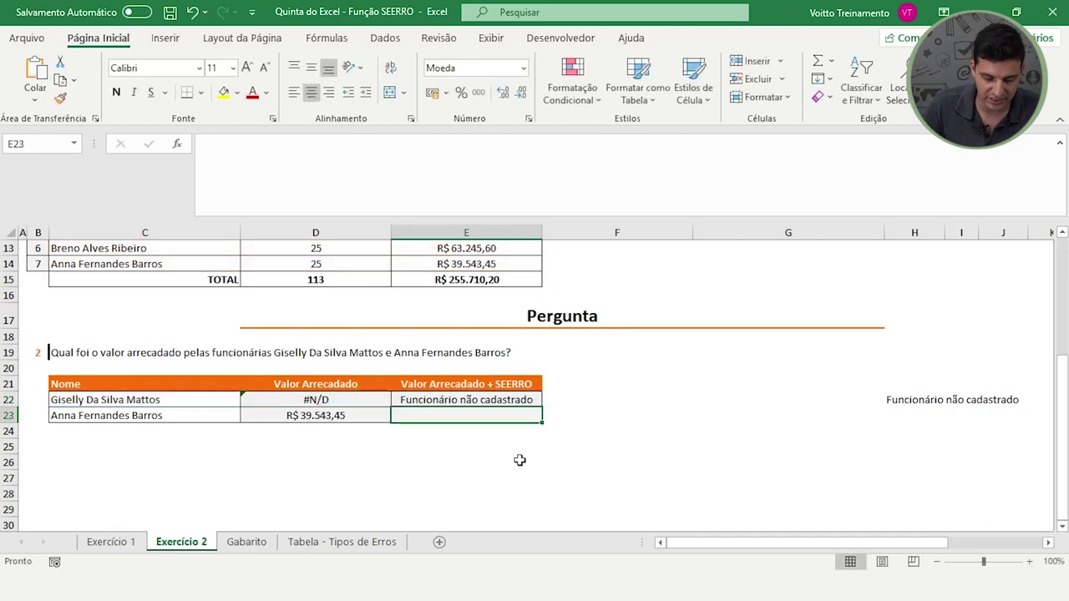
click(535, 400)
drag(543, 410, 543, 423)
click(493, 403)
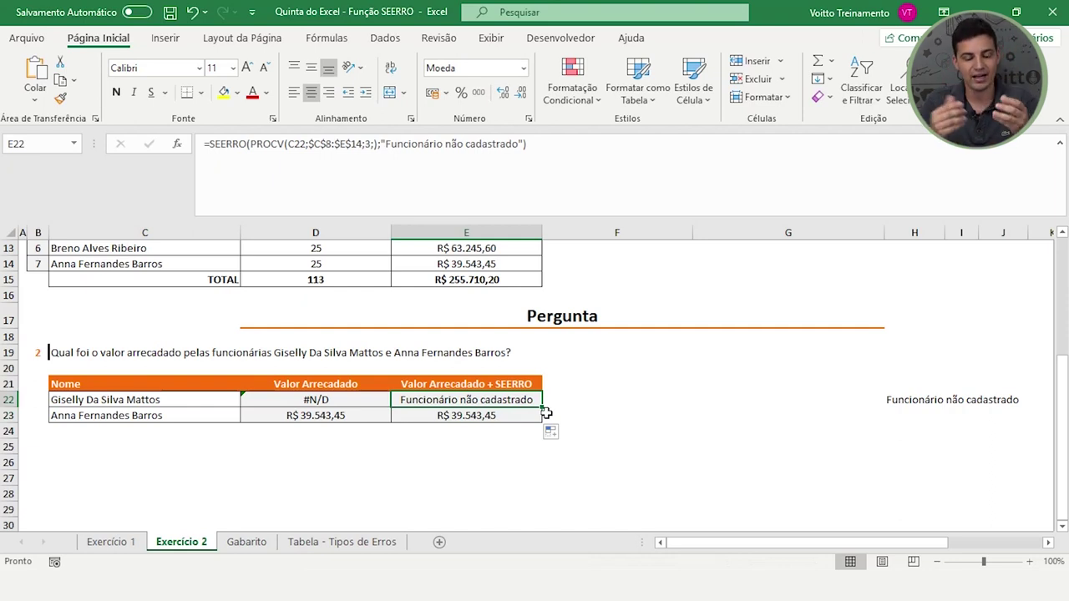
Compare D22's plain PROCV formula with E22's SEERRO version
key(Left)
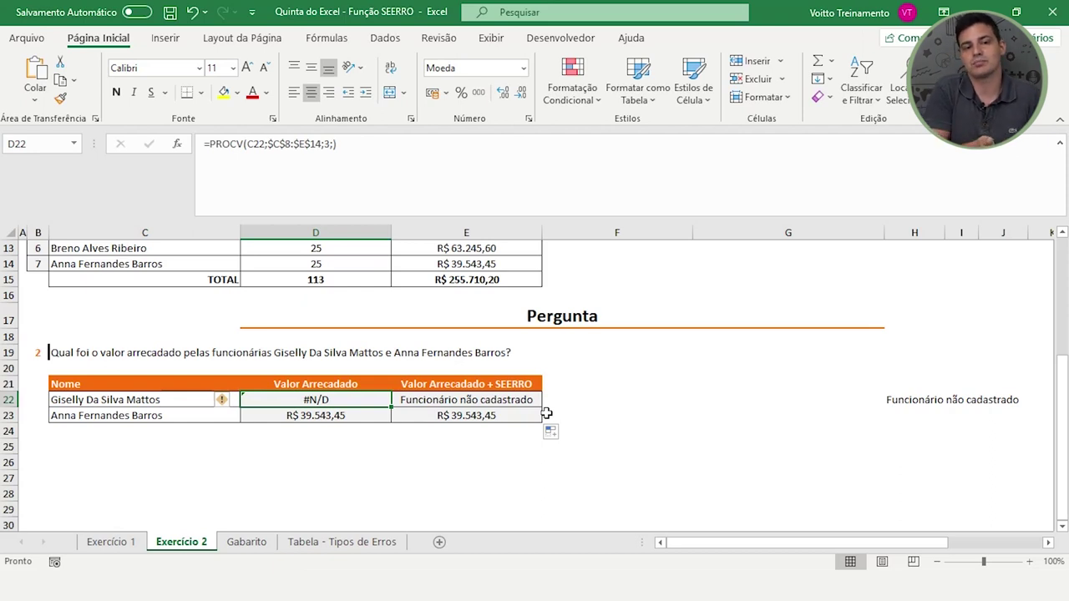
key(Right)
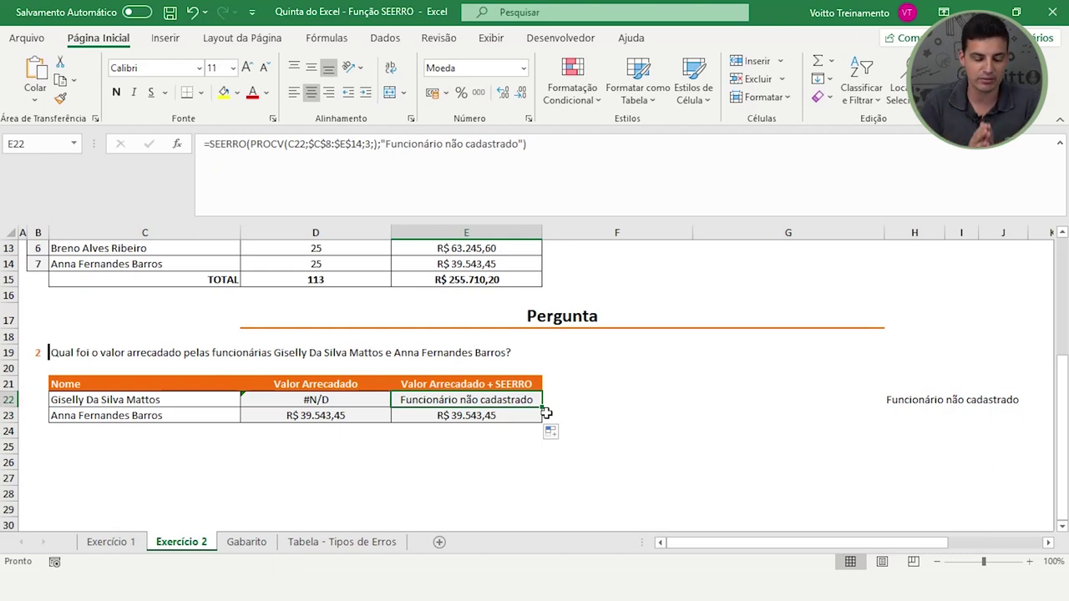
click(493, 415)
Show E22's Formatar Células dialog on the Proteção tab
click(486, 396)
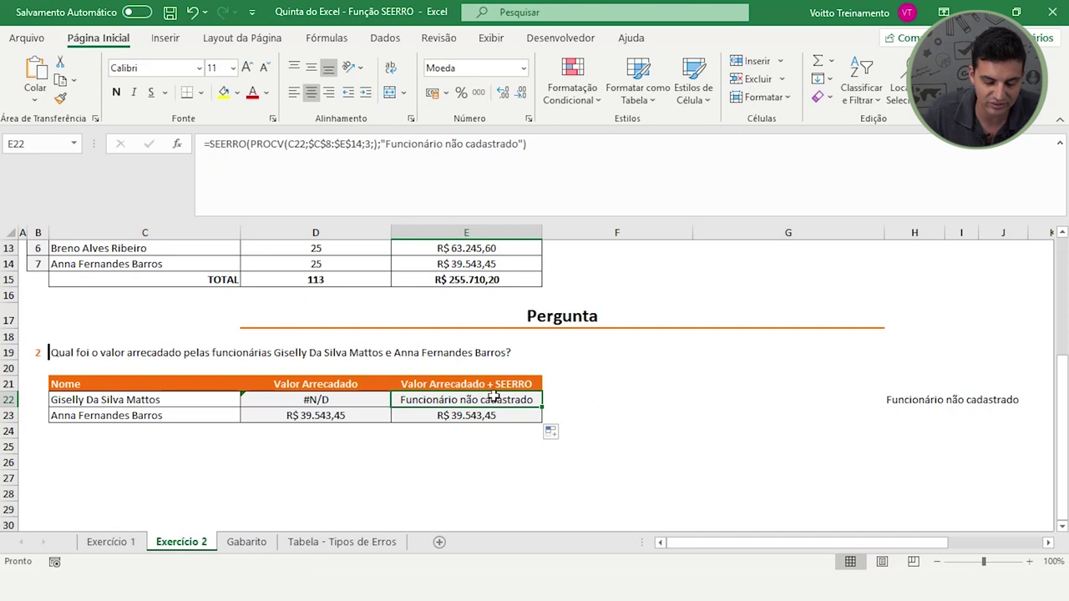
right_click(511, 400)
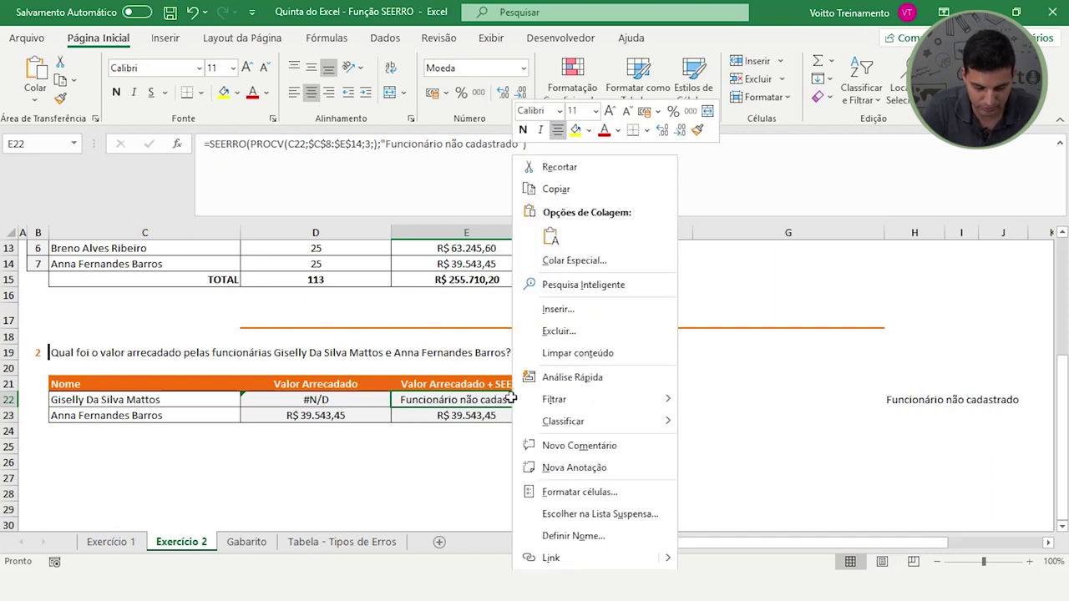
click(576, 492)
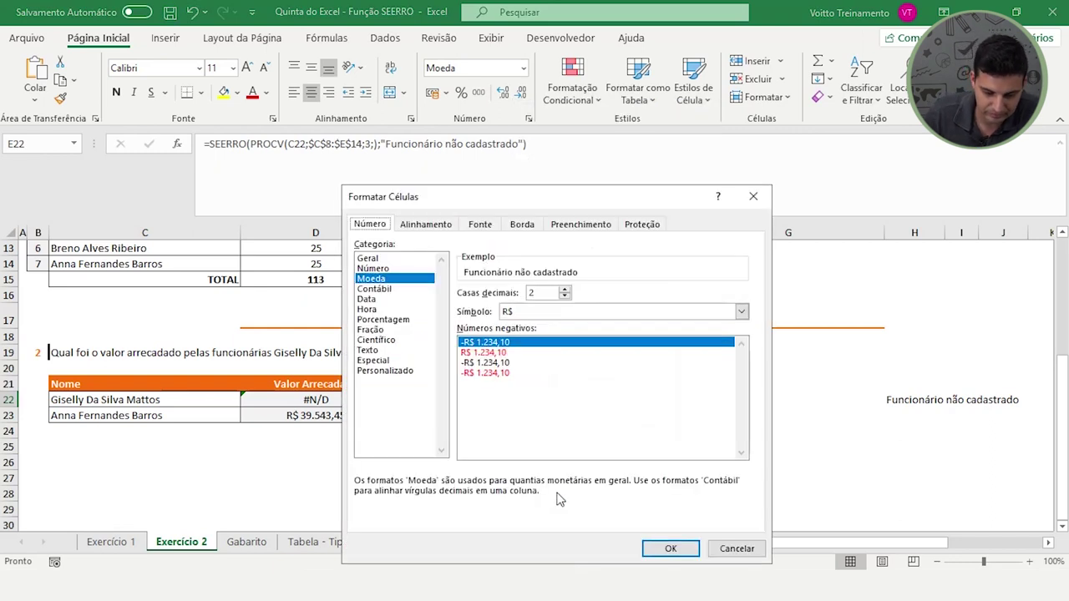
click(639, 227)
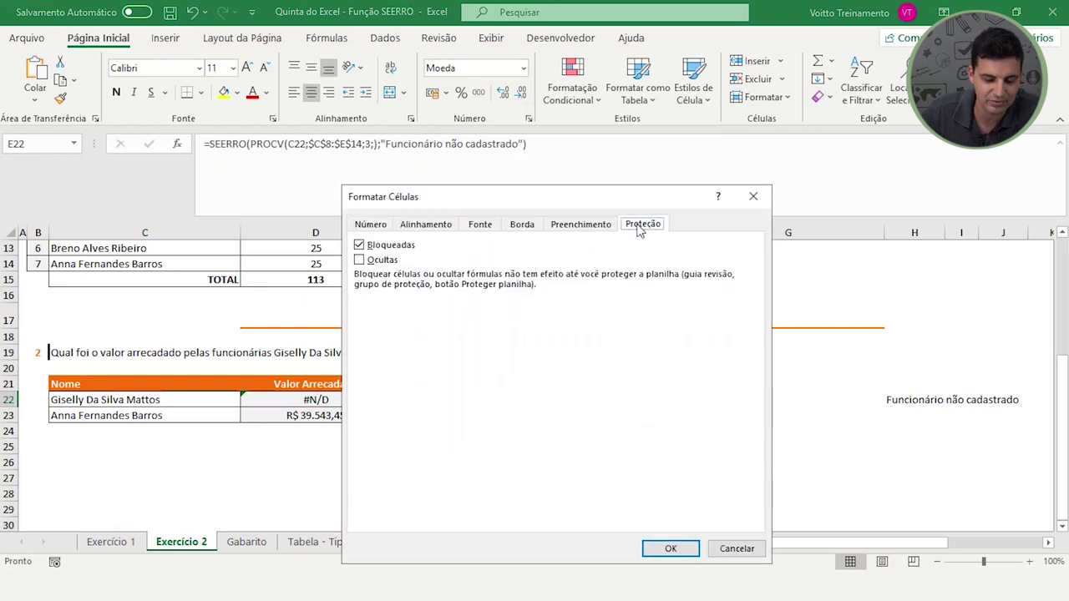